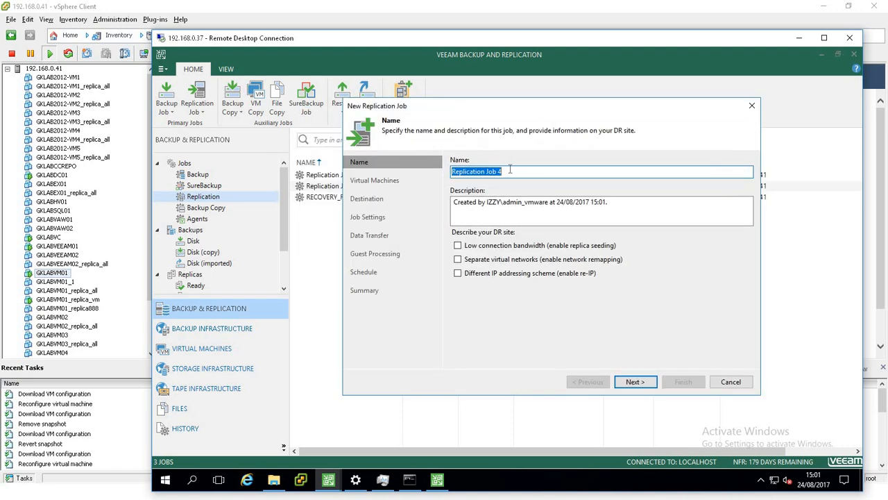
Keep the job name Replication Job 4, enable the Different IP addressing scheme option and continue.
left_click(510, 170)
left_click(481, 275)
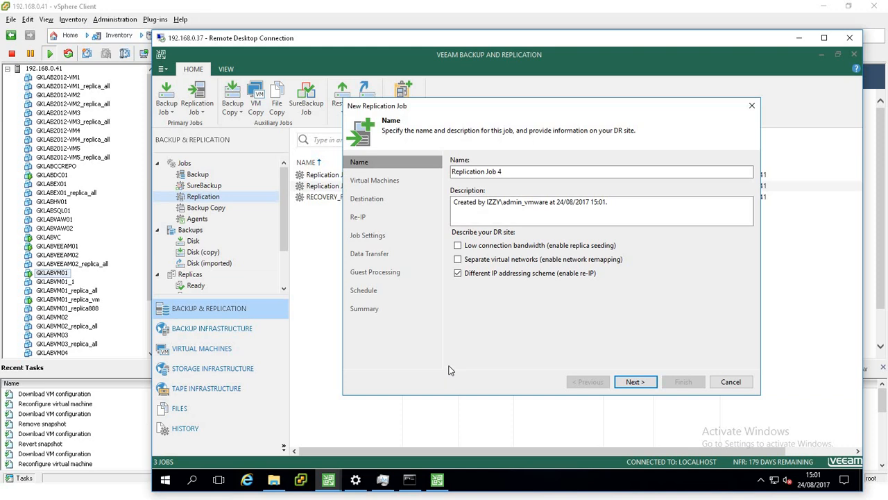
left_click(635, 382)
Add the virtual machine GKLABVM01 from 7SR_CLUSTER to the replication job.
left_click(726, 174)
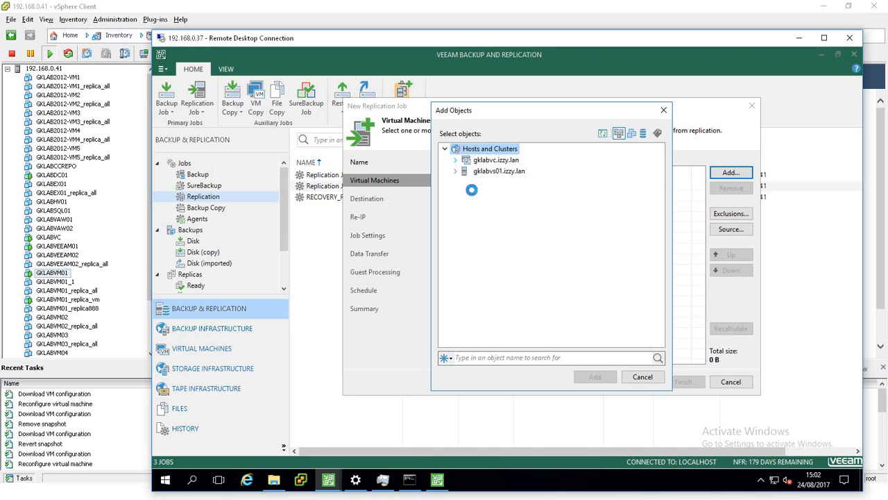
left_click(466, 171)
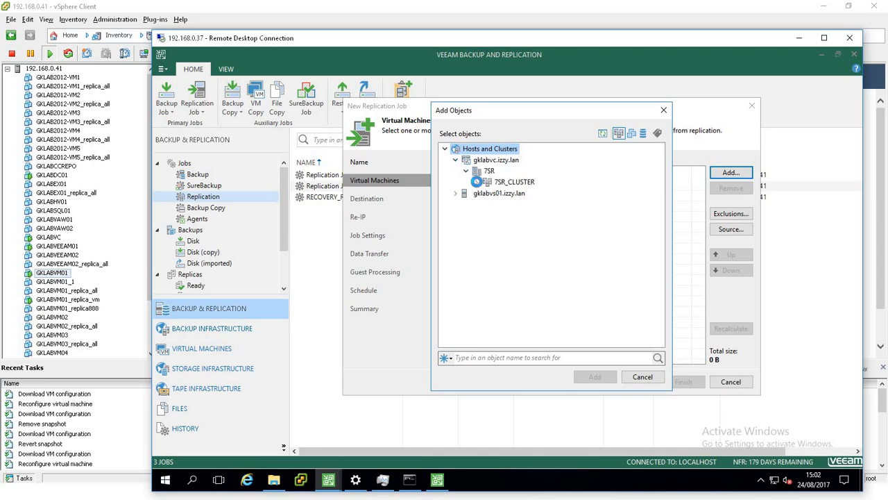
left_click(476, 182)
left_click(513, 184)
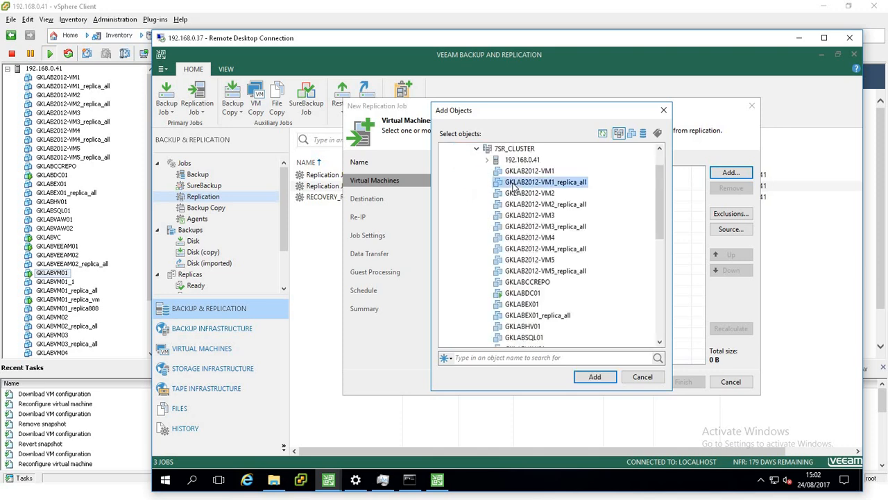
left_click(514, 227, "shift")
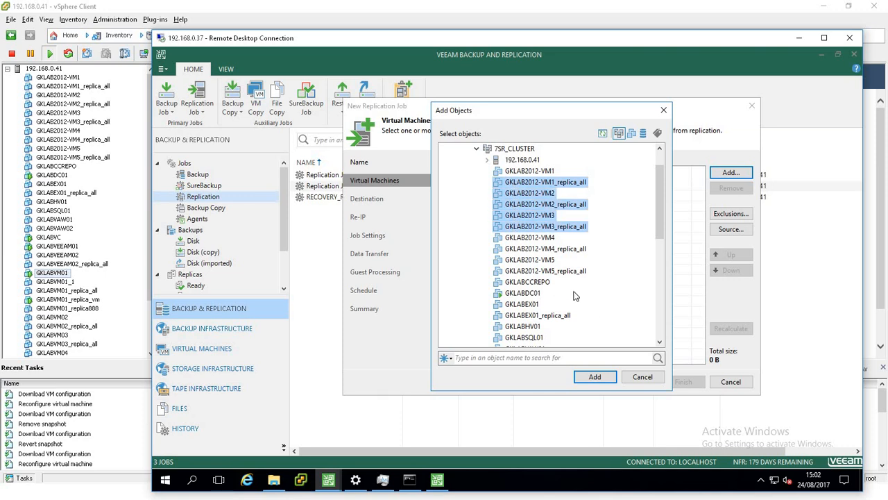
scroll(574, 296, "down", 6)
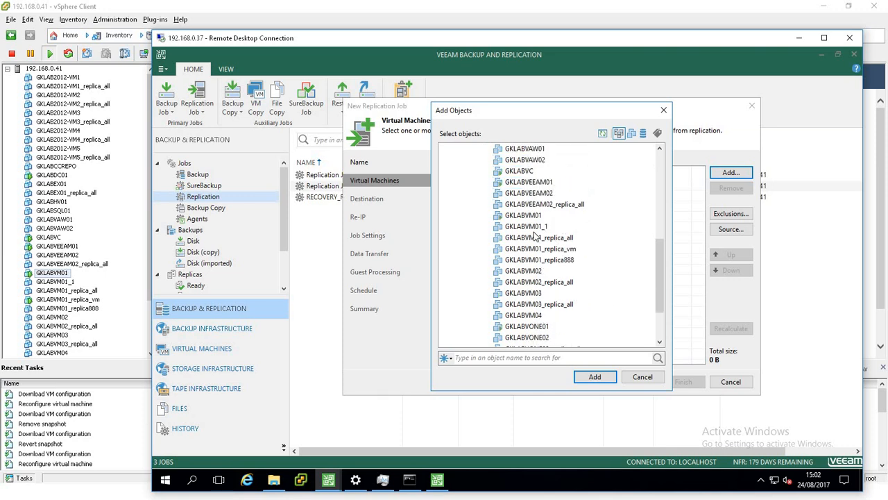
left_click(532, 216)
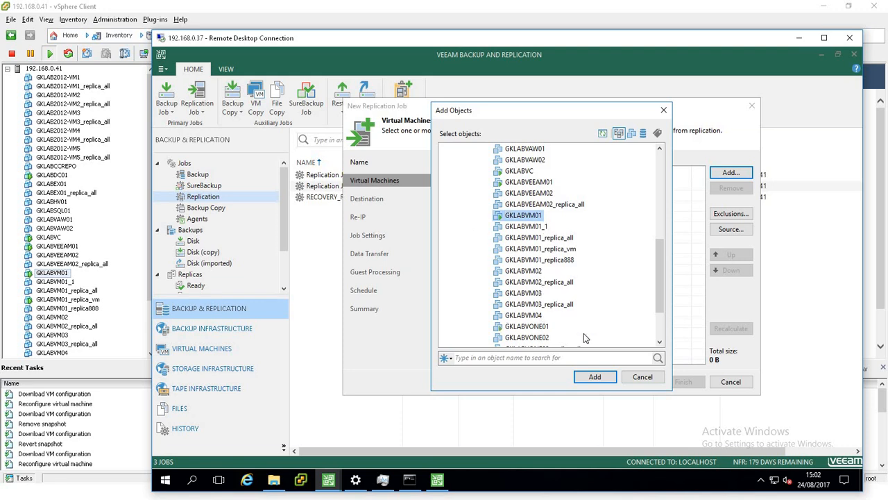
left_click(595, 376)
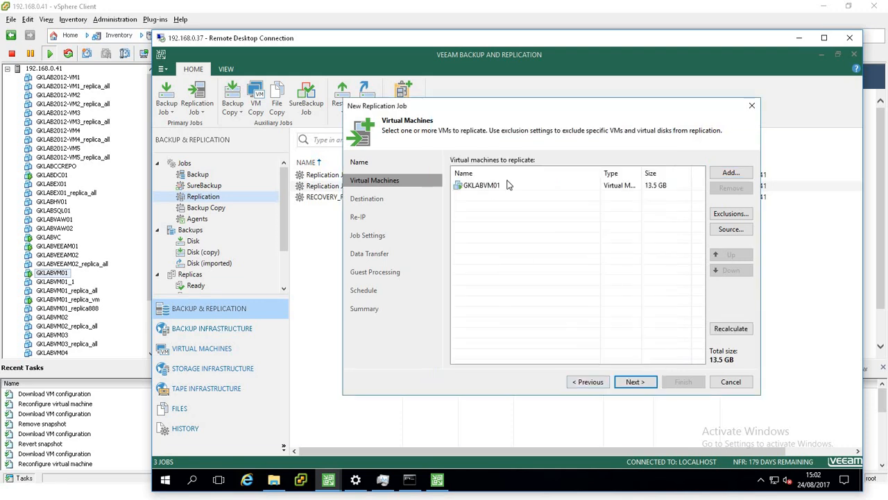
Set the destination host to 192.168.0.41 in 7SR_CLUSTER.
left_click(628, 383)
left_click(736, 172)
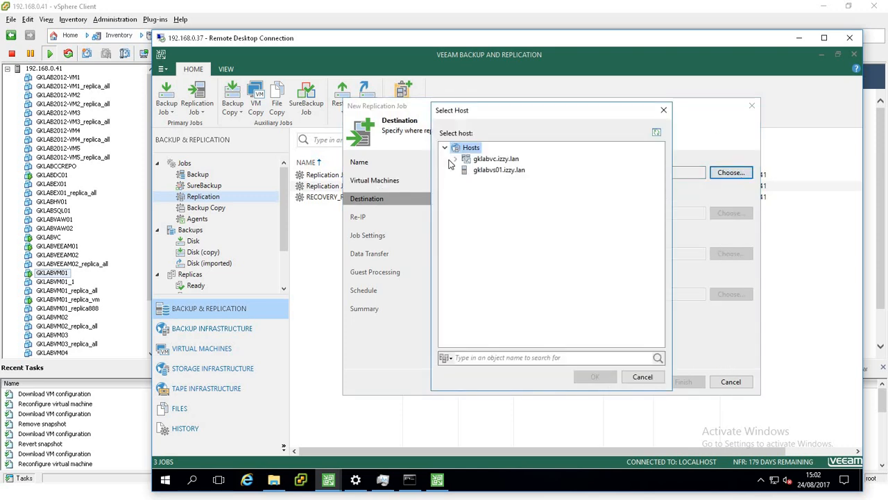
left_click(455, 159)
left_click(466, 170)
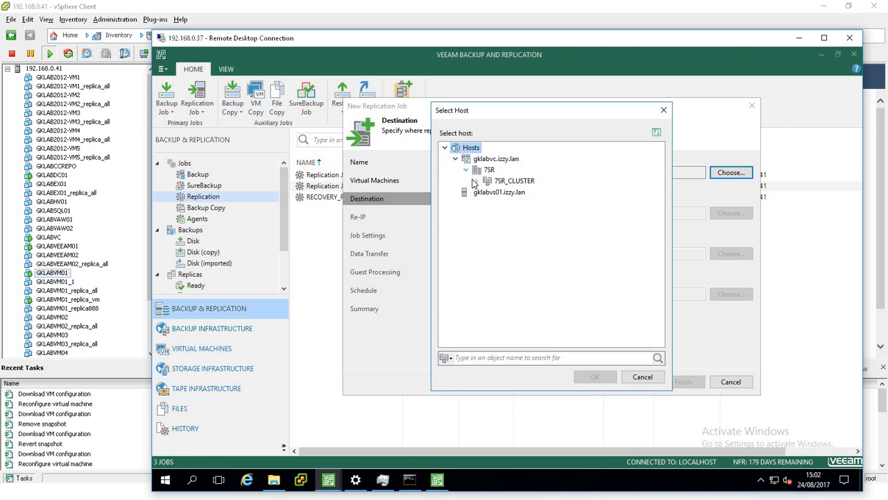
left_click(477, 181)
left_click(504, 192)
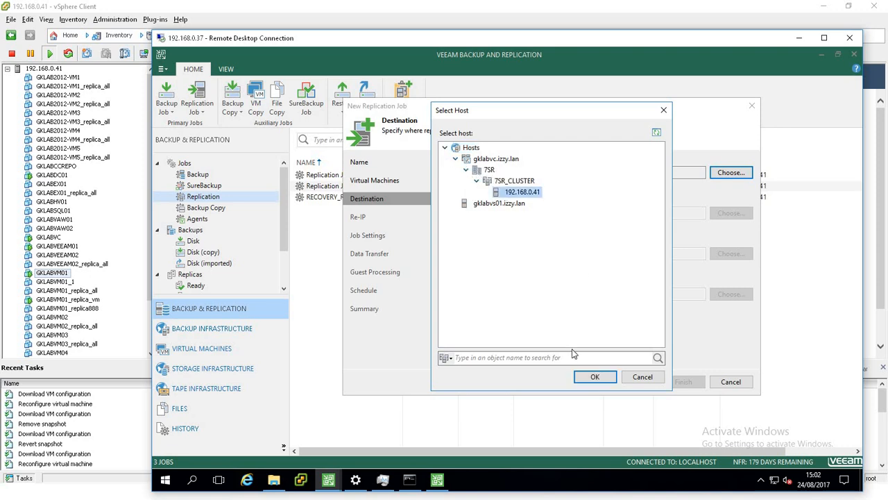
left_click(593, 377)
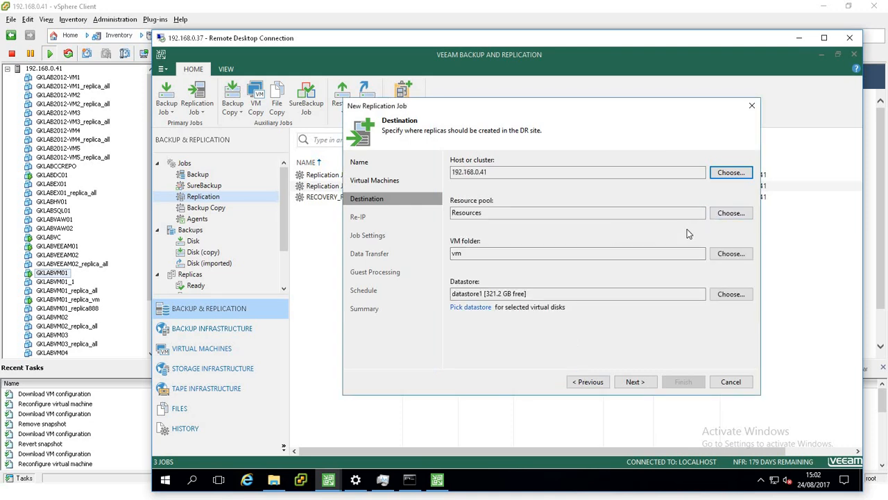
Set the destination datastore to datastore1 under Default policy.
left_click(733, 294)
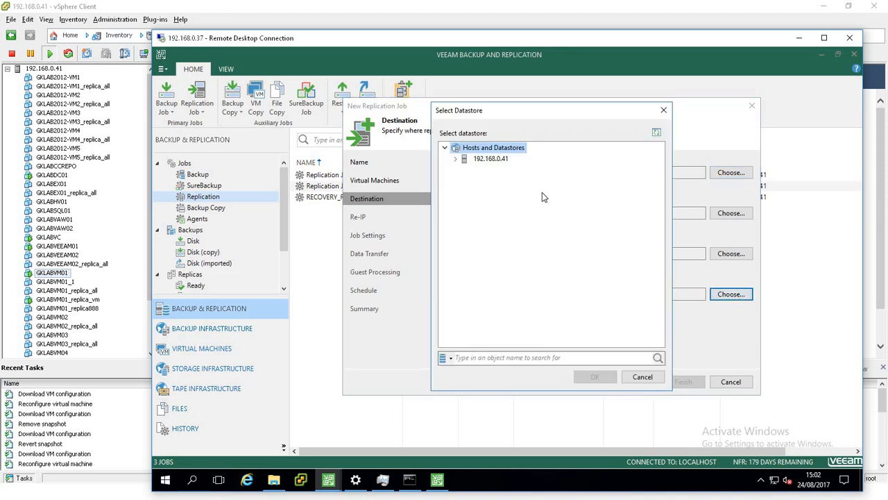
left_click(456, 159)
left_click(467, 181)
left_click(487, 193)
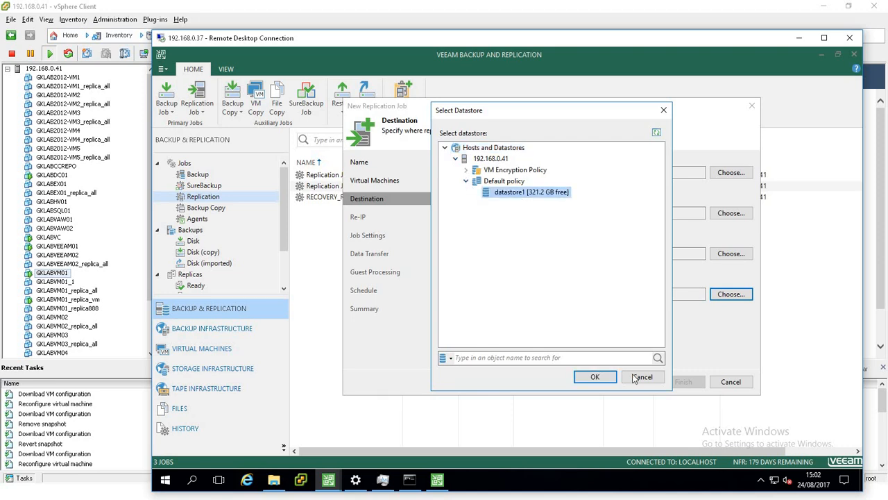
left_click(594, 376)
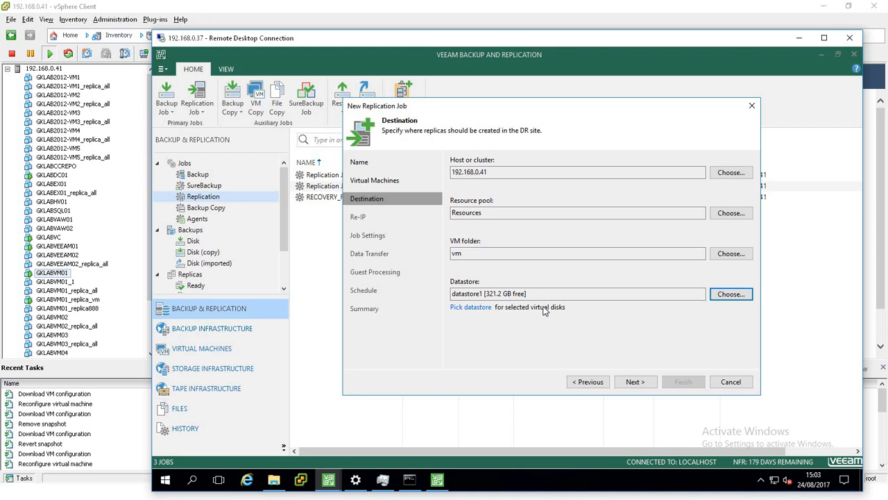
Add a new re-IP rule with source VM IP address 192.168.0.26.
left_click(633, 381)
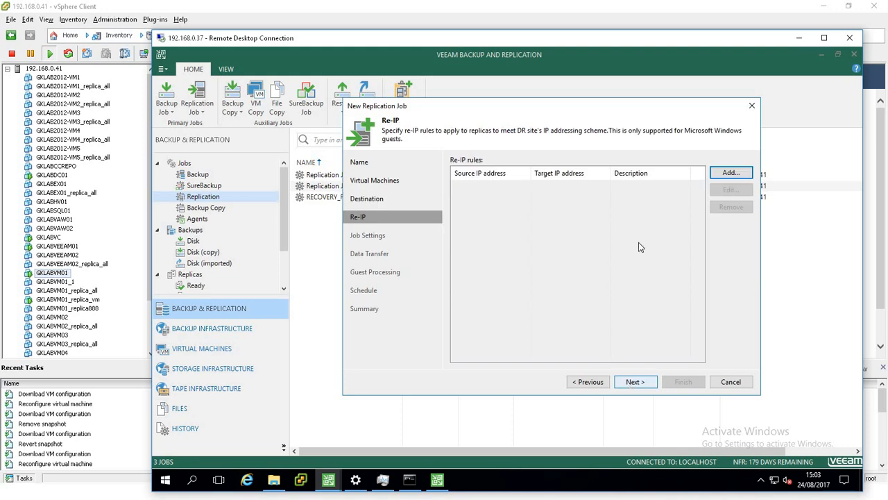
left_click(728, 173)
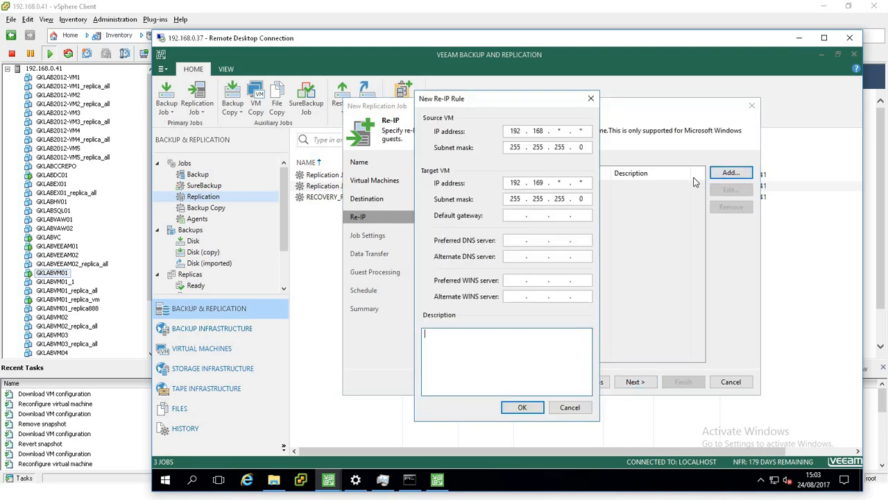
left_click(560, 131)
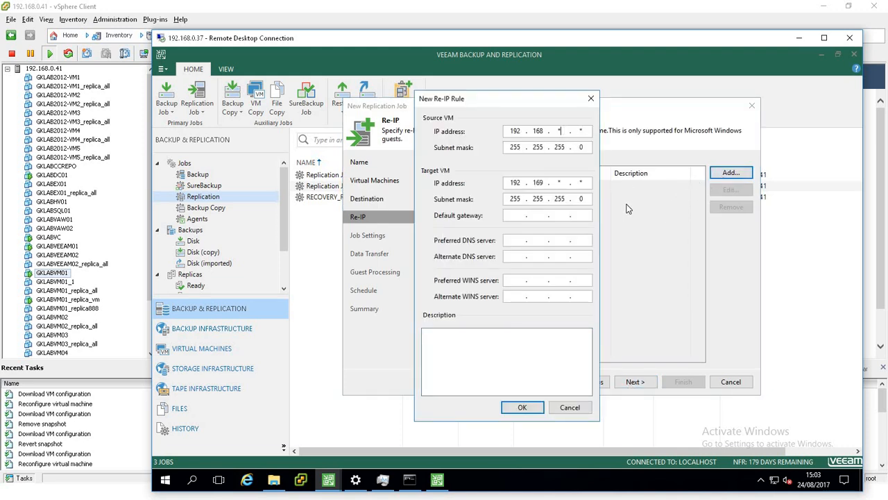
type("0")
key("period")
type("26")
key("Tab")
Set the target VM IP address to 192.168.0.77.
left_click(542, 183)
key("BackSpace")
type("8 . 0 . 77")
Set the target VM default gateway to 192.168.0.1.
key("Tab")
key("Tab")
key("Tab")
key("Tab")
key("Tab")
Set the target VM preferred DNS server to 192.168.0.1.
key("Tab")
key("Tab")
key("Tab")
key("Tab")
key("Tab")
key("Tab")
key("shift+Tab")
type("192 . 168 . 0 . 1")
key("Tab")
key("Tab")
key("Tab")
left_click(524, 240)
type("192 . 168 . ")
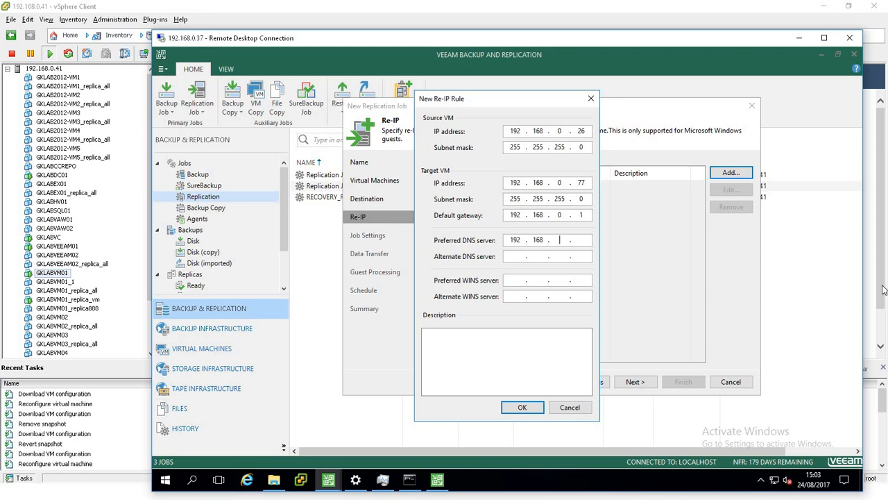
type("0 . 1")
double_click(582, 131)
double_click(582, 183)
double_click(580, 131)
left_click_drag(541, 102, 539, 88)
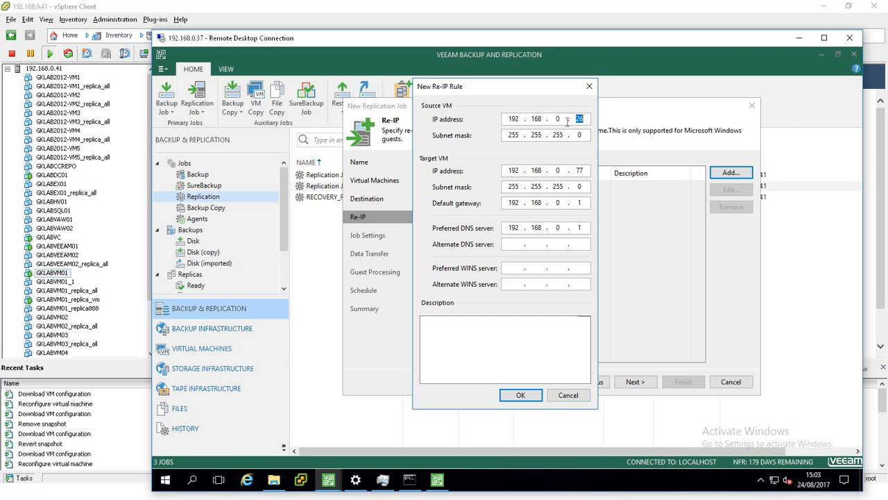
double_click(557, 171)
type("10")
key("BackSpace")
key("BackSpace")
type("0")
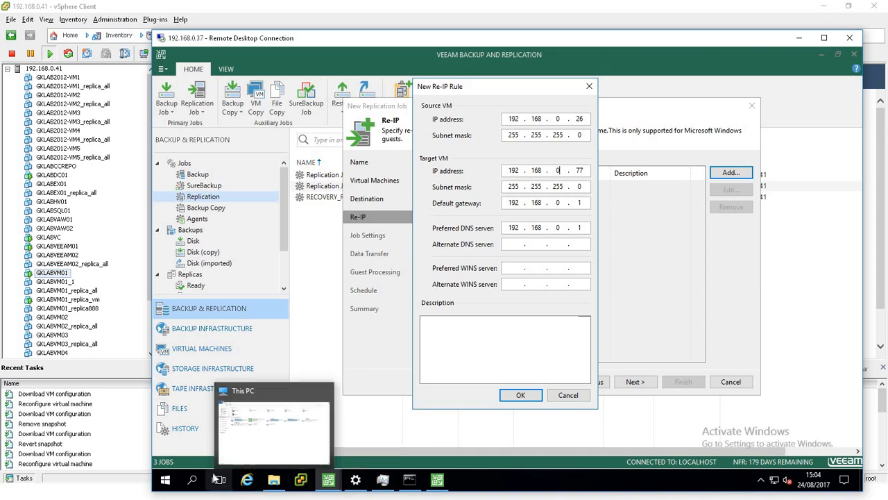
Switch to the vSphere web client and open the GKLABVM01 virtual machine summary.
key("super")
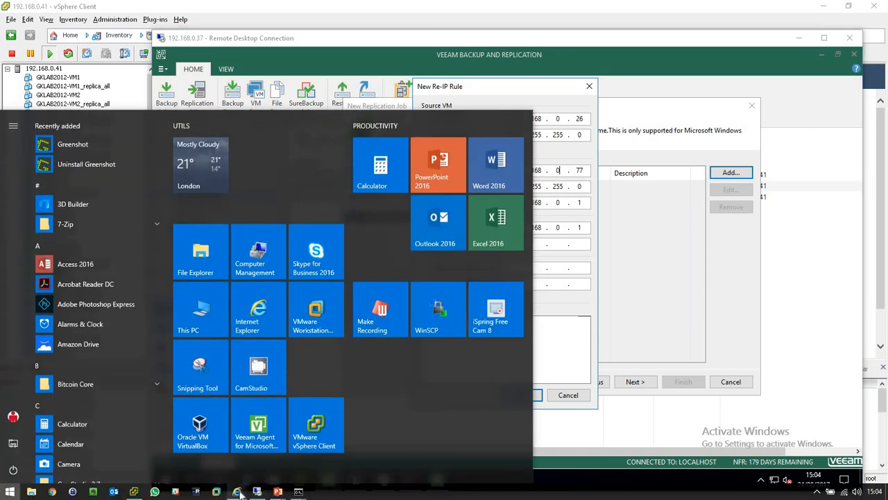
mouse_move(237, 492)
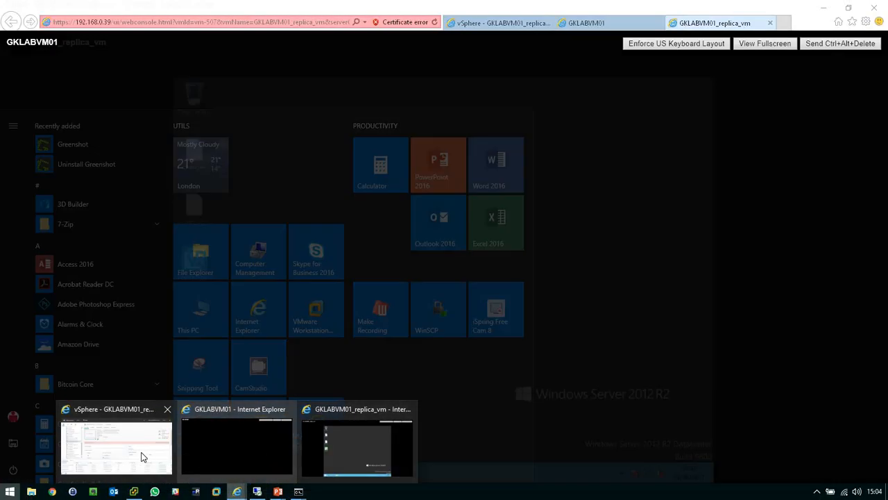
left_click(143, 456)
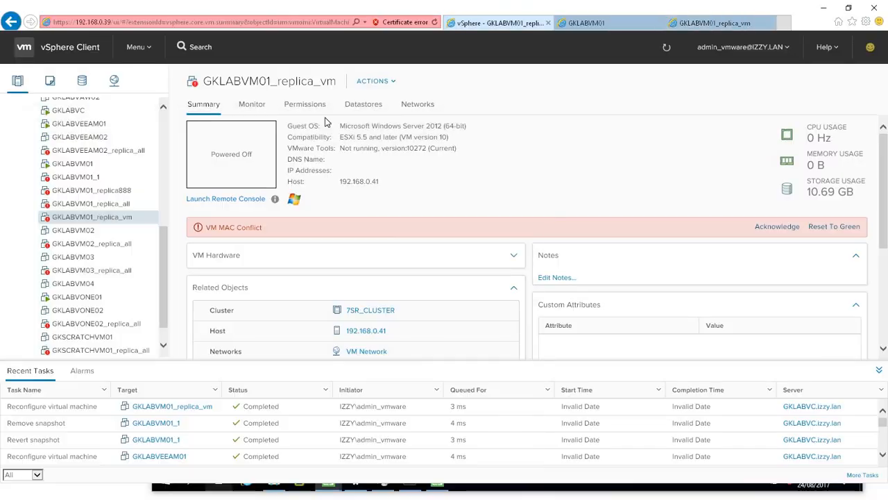
left_click(82, 166)
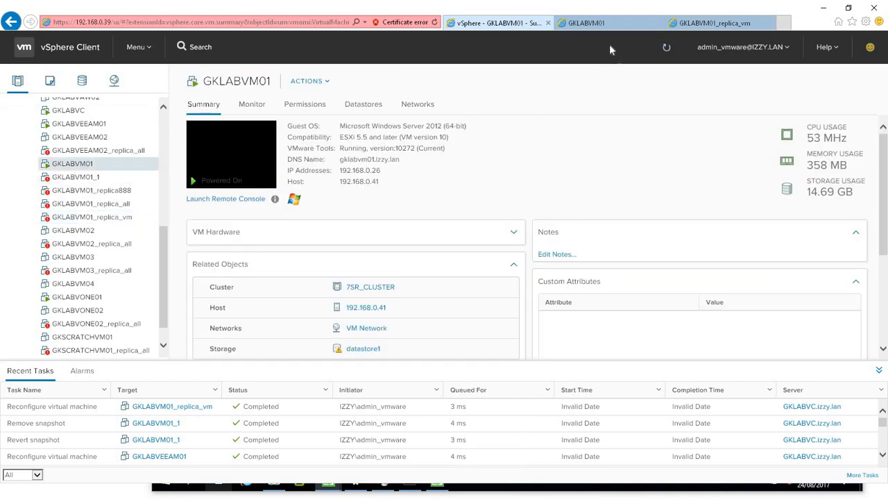
Close the extra GKLABVM01 and replica browser tabs.
left_click(607, 22)
left_click(659, 23)
left_click(659, 24)
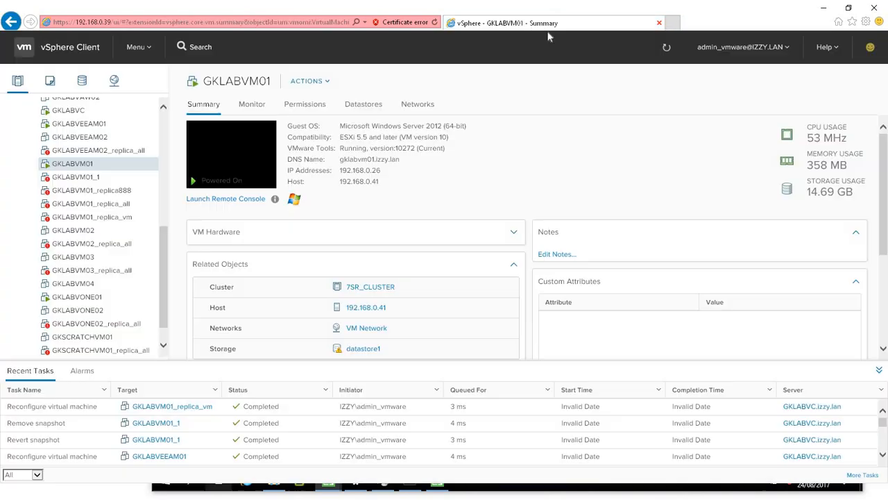
Launch the VM's remote console and sign in with the account password.
left_click(234, 168)
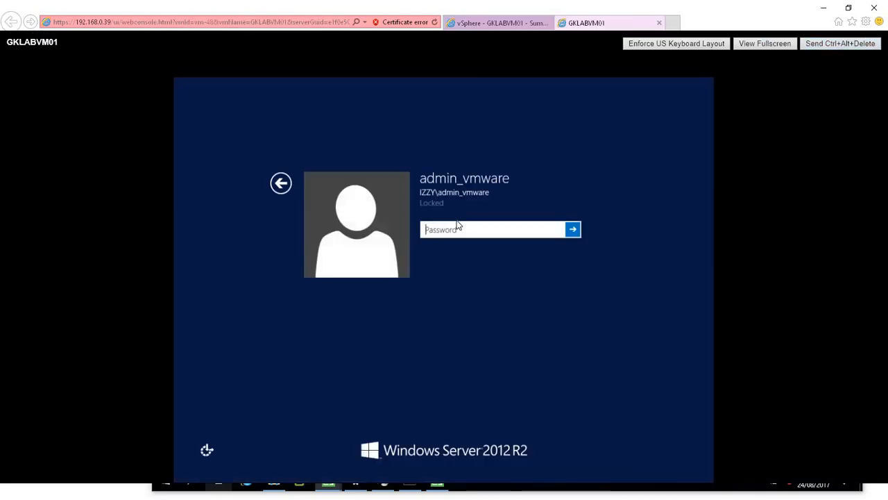
type("••••••••••")
key("Return")
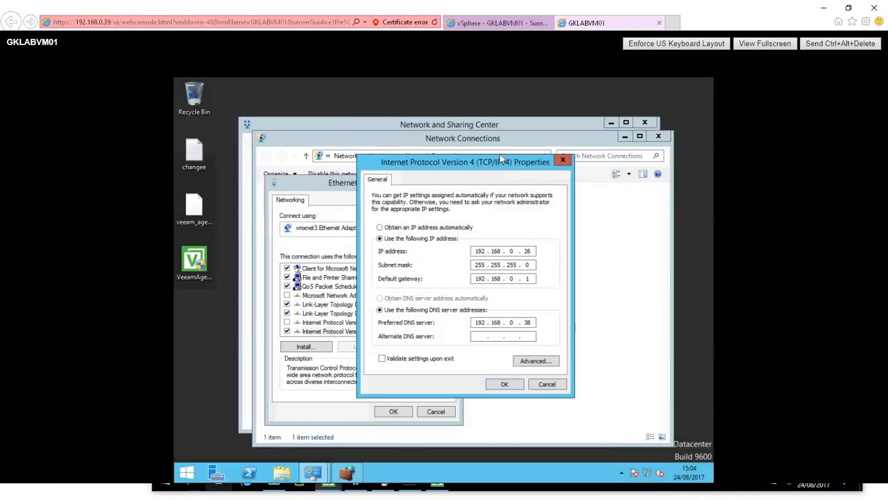
Review the IP address and DNS settings in the VM's IPv4 Properties dialog.
left_click_drag(500, 164, 426, 131)
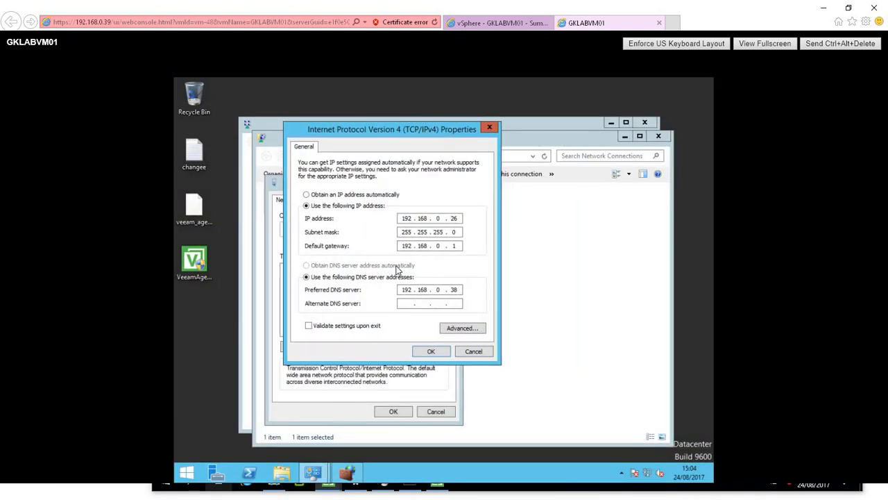
left_click(456, 218)
double_click(453, 291)
Snip the VM's IPv4 Properties dialog with Snipping Tool and switch back to the Re-IP rule dialog.
key("super")
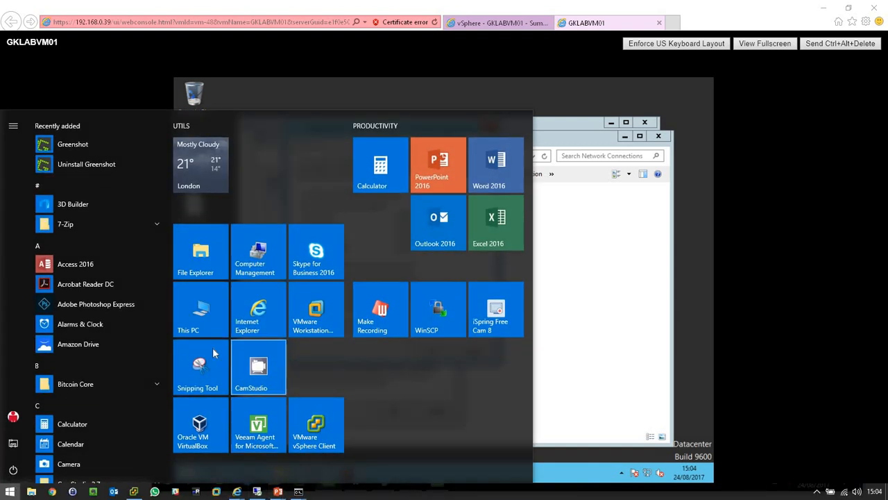
left_click(213, 354)
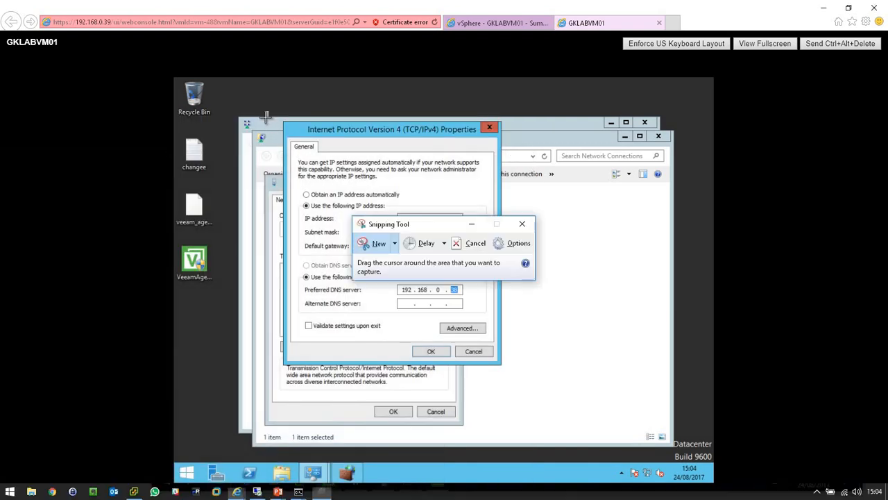
left_click_drag(266, 117, 514, 371)
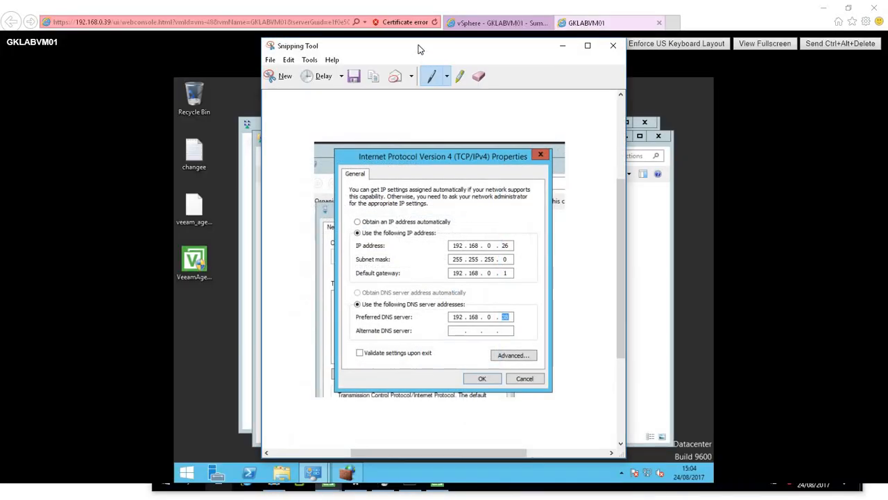
left_click_drag(419, 49, 703, 118)
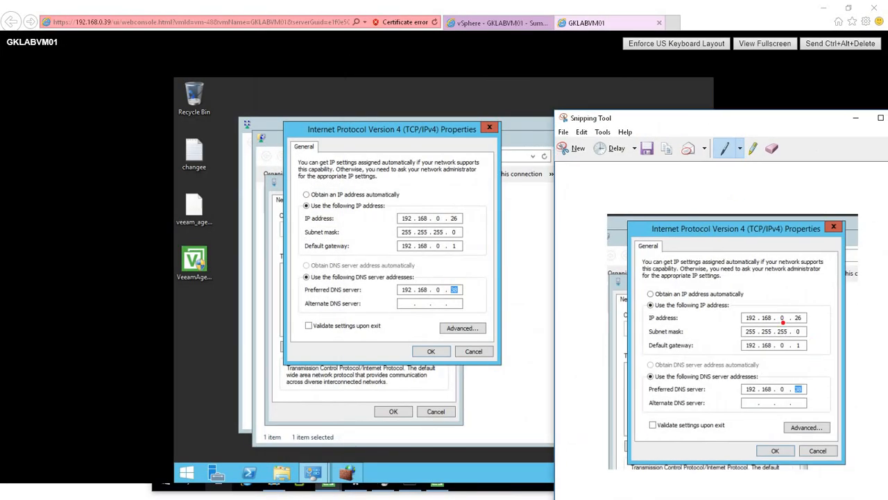
key("alt+Tab")
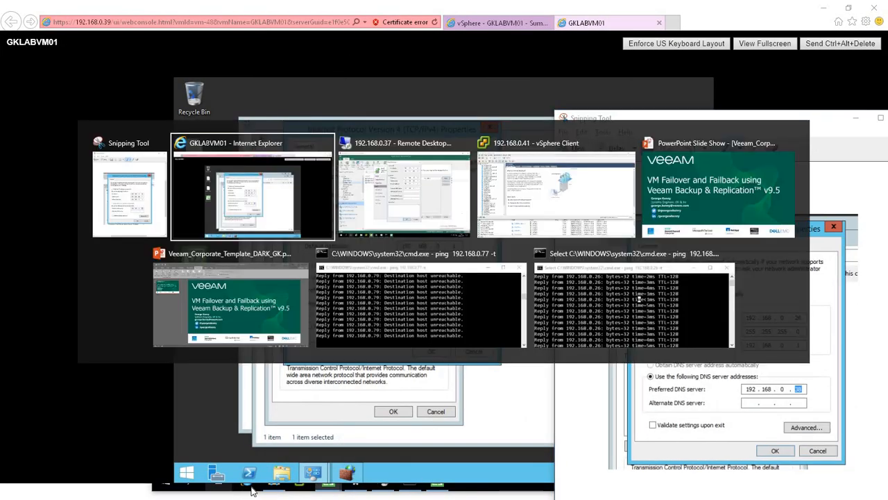
key("alt+Tab")
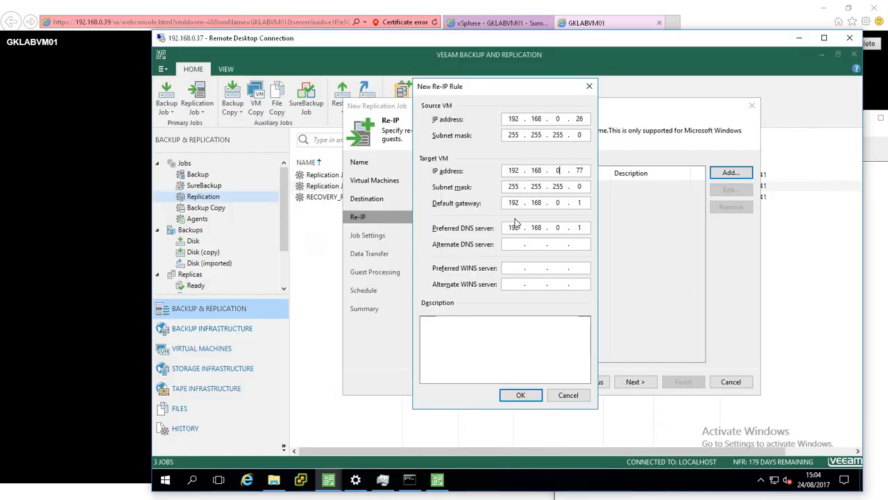
Save the re-IP rule mapping source 192.168.0.26 to target 192.168.0.77 with gateway and DNS 192.168.0.1.
double_click(580, 228)
double_click(579, 119)
left_click(520, 395)
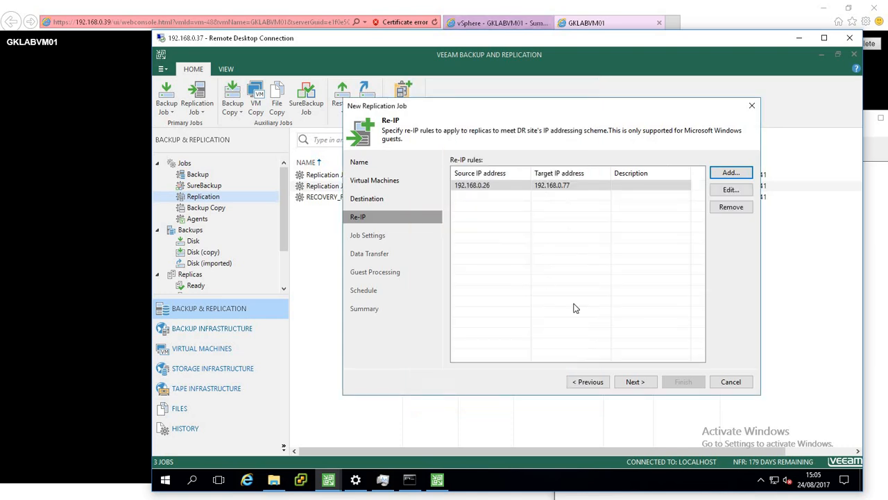
Move on to job settings and set the replica name suffix to _replica_77 with 5 restore points.
left_click(628, 381)
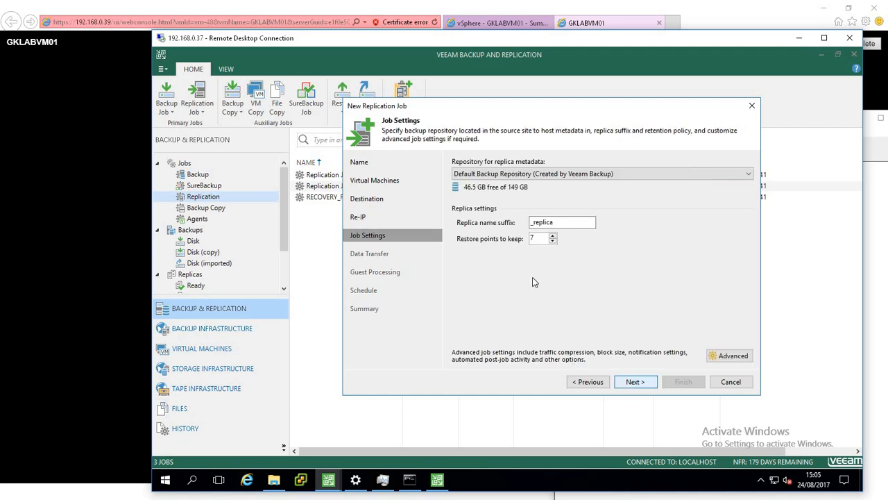
left_click(567, 223)
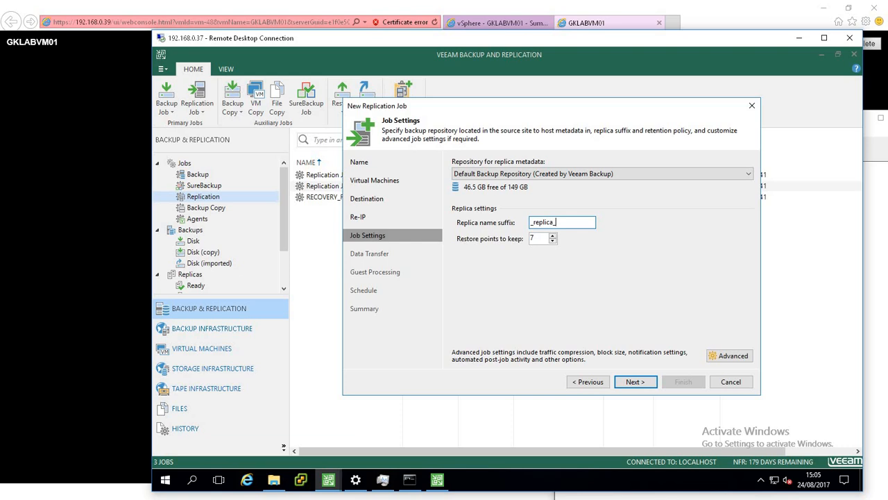
type("77")
key("Tab")
Browse the advanced job settings tabs for notifications, vSphere and scripts, then close without changes.
left_click(730, 355)
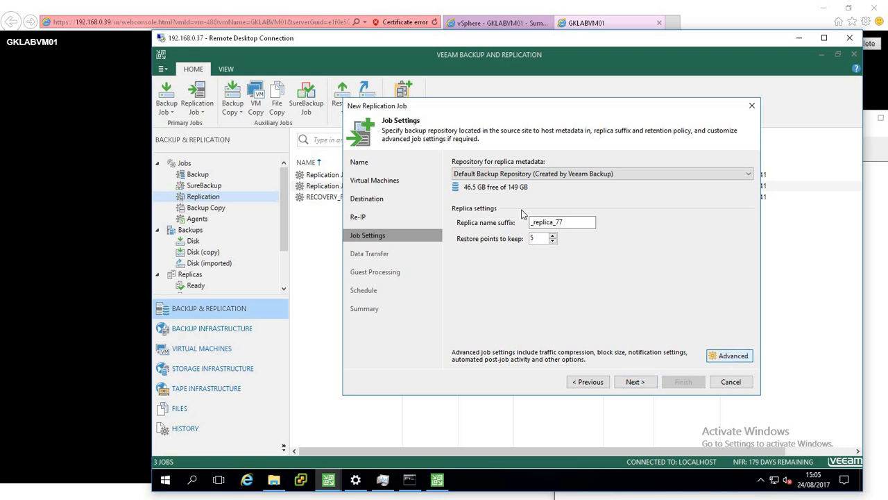
left_click(425, 128)
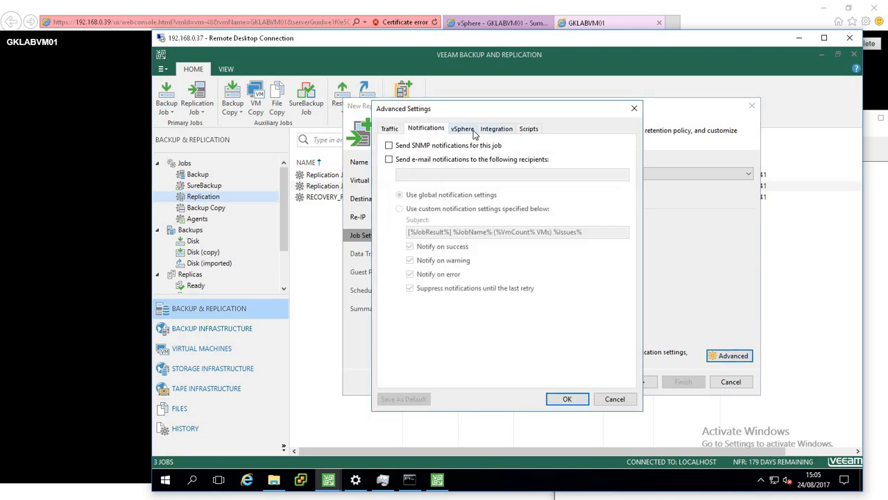
left_click(462, 129)
left_click(529, 128)
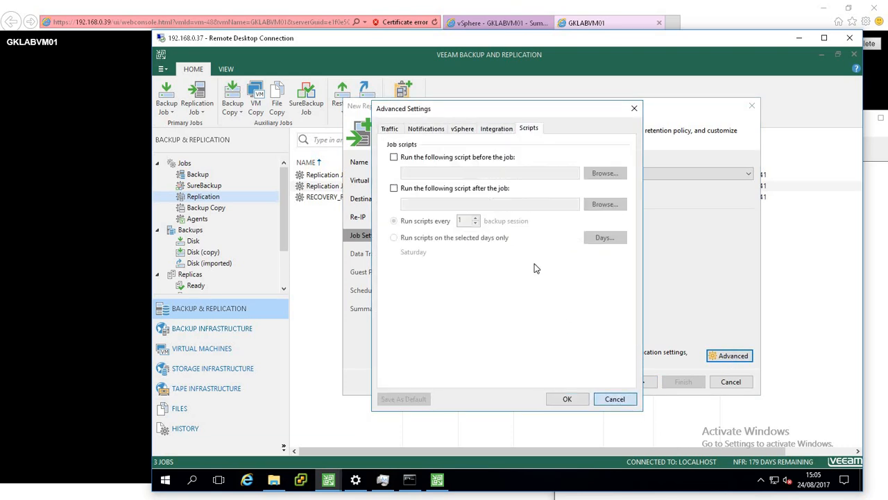
key("Escape")
Keep the default data transfer options and enable application-aware processing for guest processing.
left_click(635, 382)
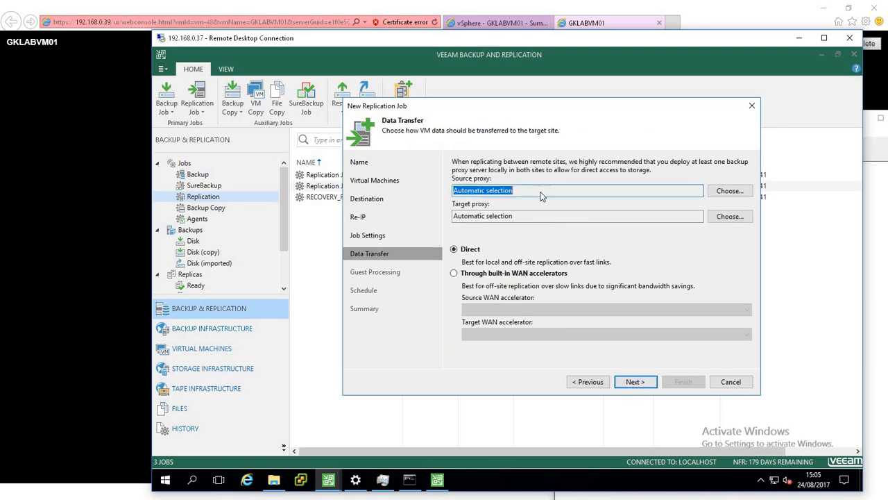
left_click(634, 383)
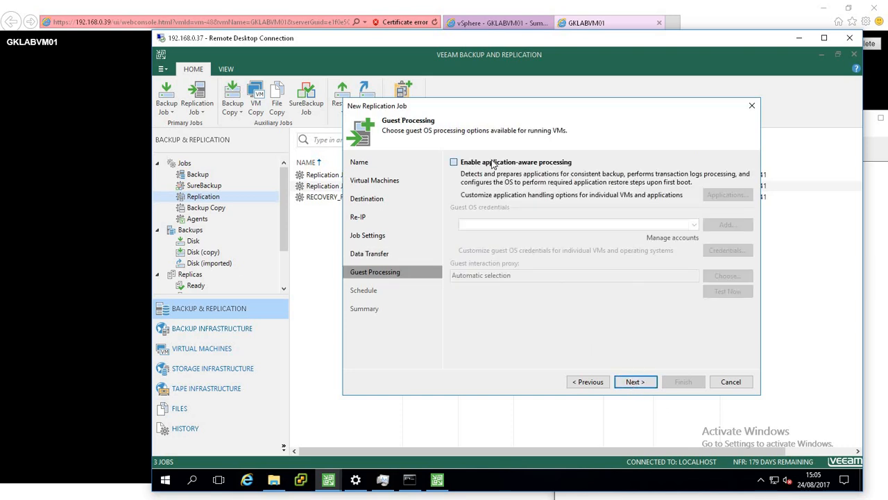
left_click(492, 164)
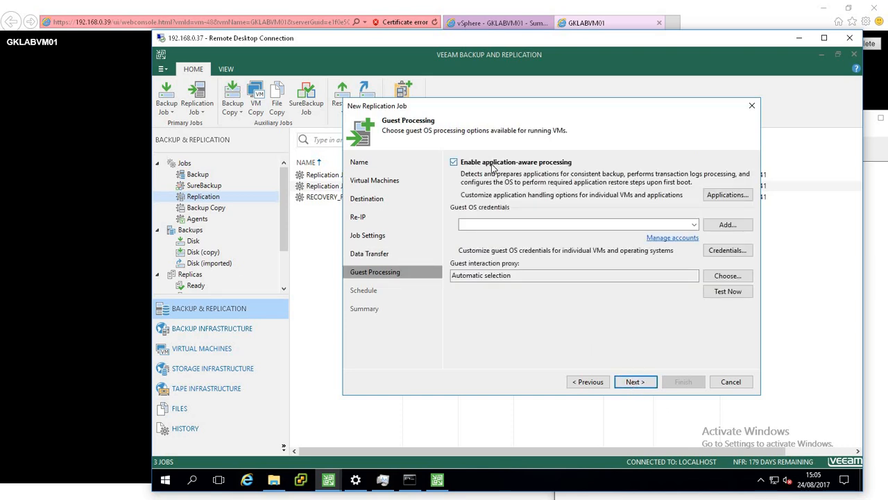
Select the VMware admin account as the guest OS credentials.
left_click(521, 224)
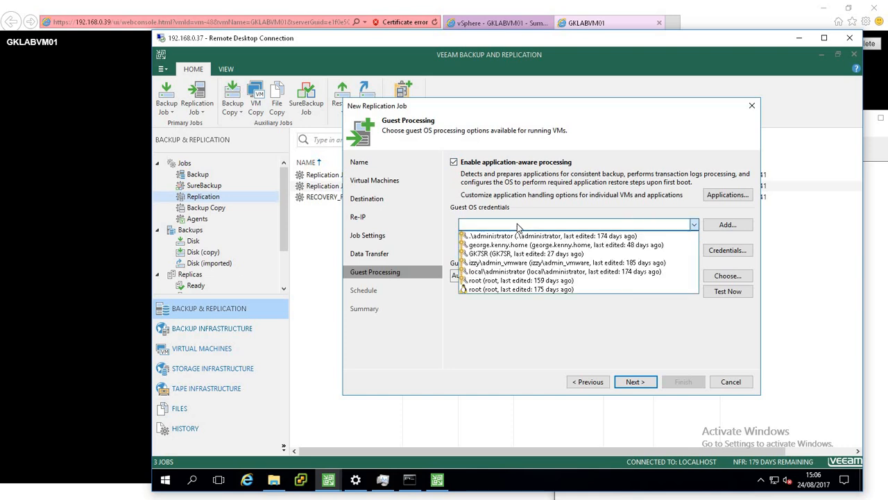
left_click(514, 263)
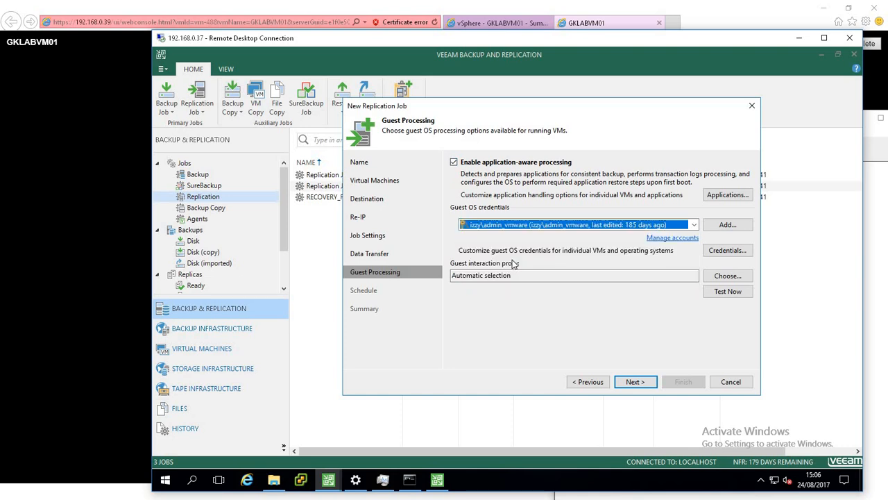
left_click(547, 226)
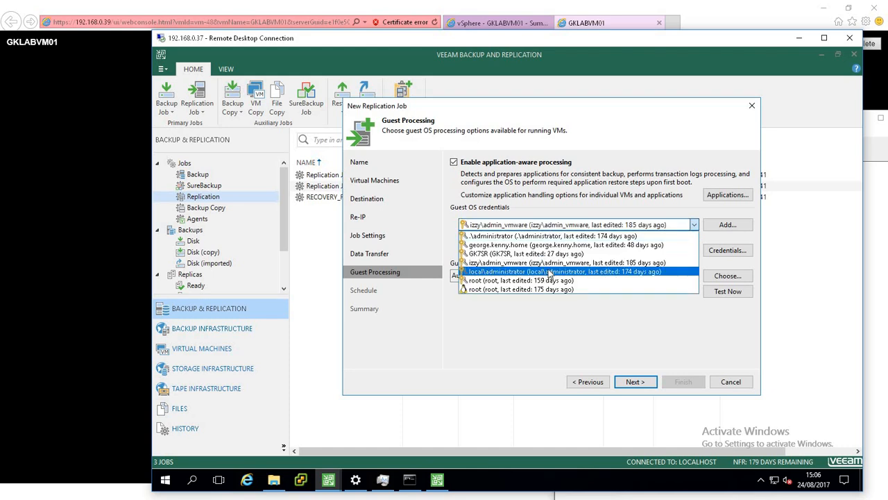
left_click(575, 198)
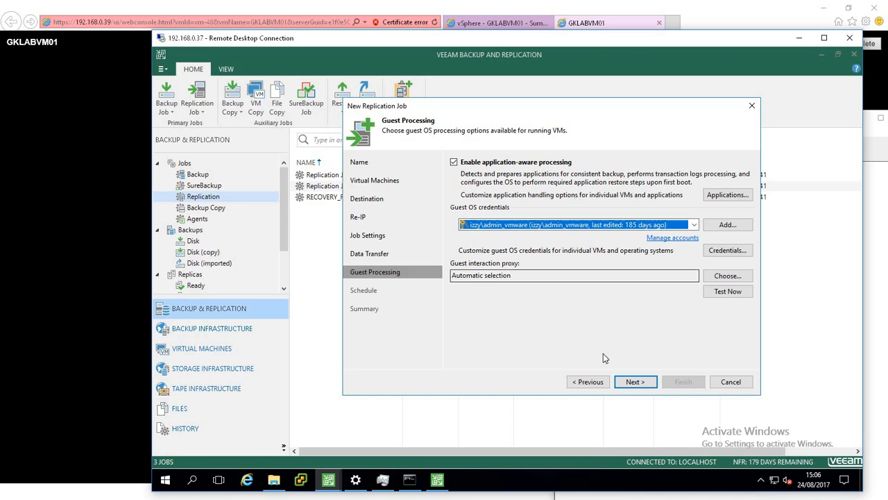
Skip scheduling, apply the settings, enable running the job on finish, and finish the wizard.
left_click(635, 383)
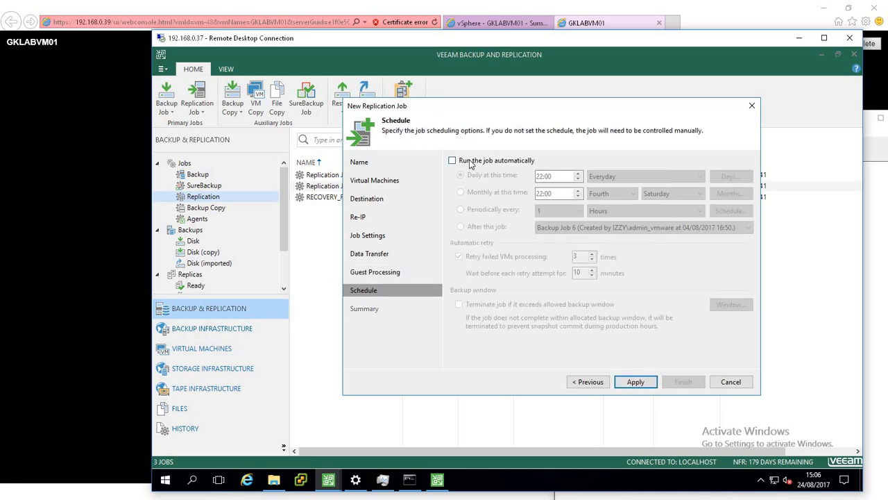
left_click(635, 383)
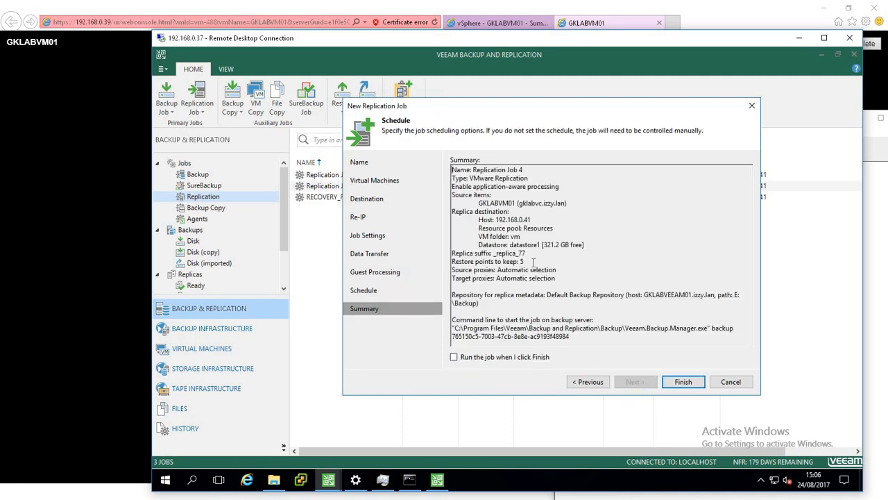
left_click(468, 354)
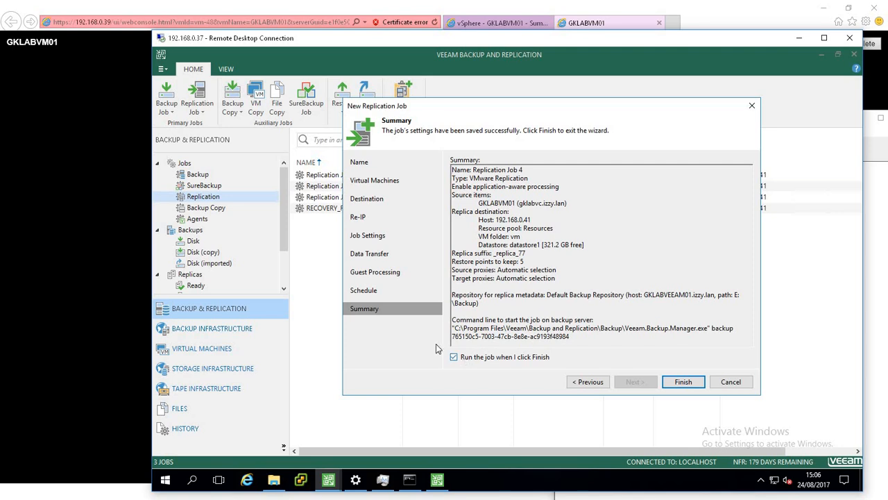
left_click(683, 382)
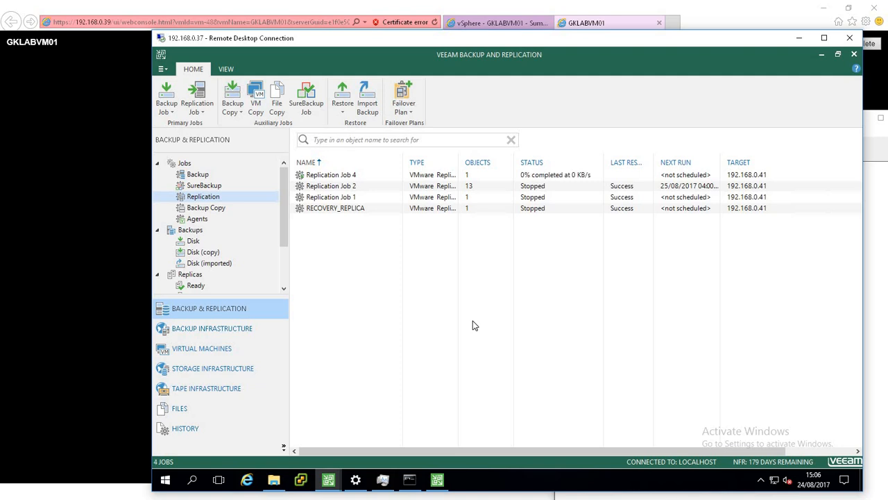
Open Replication Job 4's progress window and inspect GKLABVM01's processing actions.
left_click(282, 264)
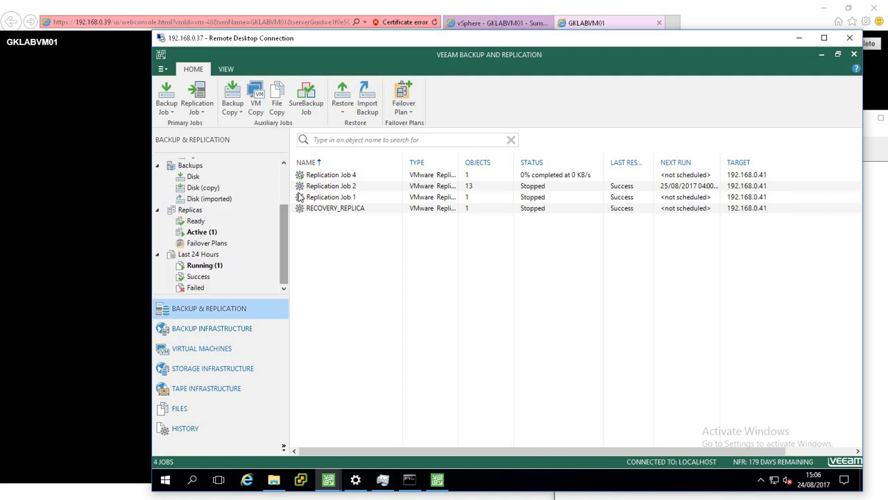
double_click(320, 178)
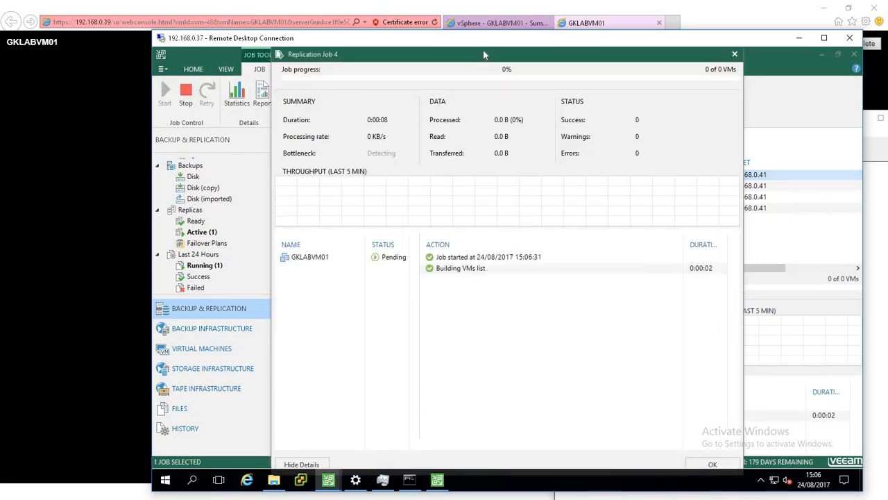
left_click_drag(484, 55, 509, 87)
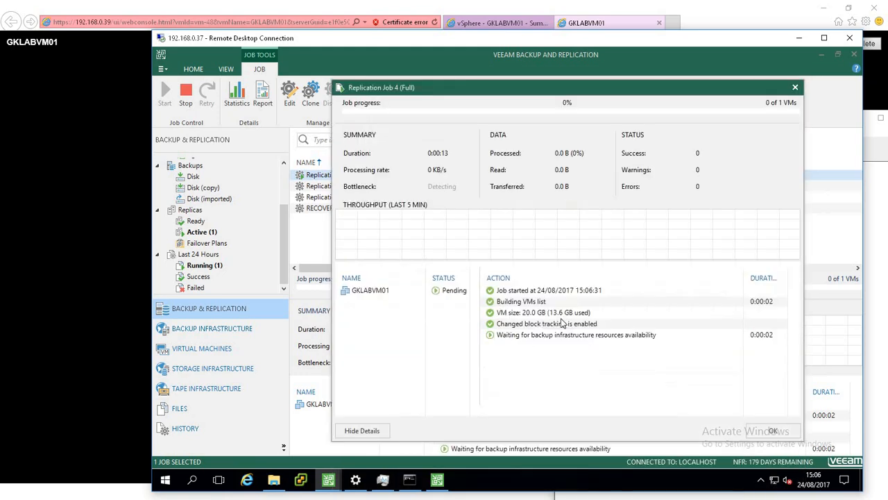
left_click(364, 292)
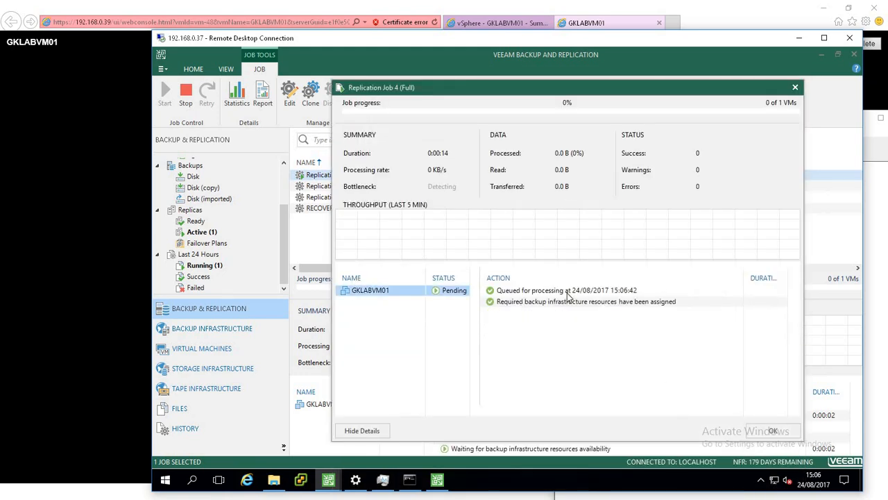
left_click(372, 317)
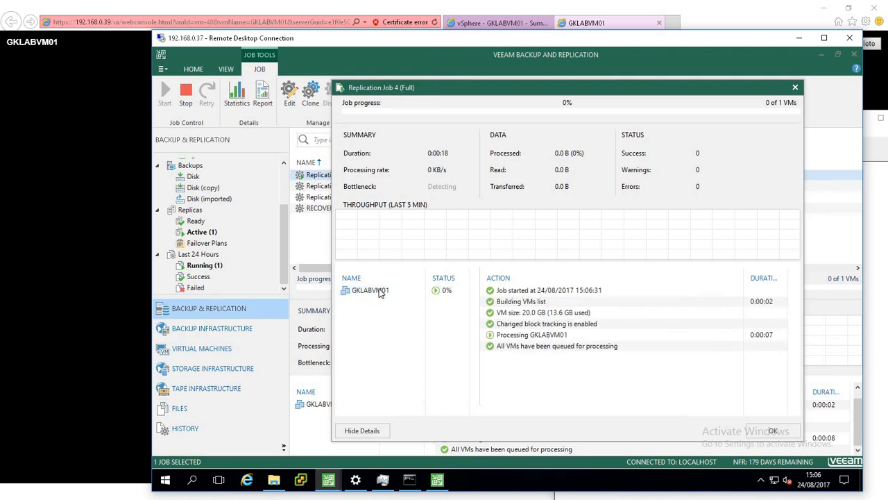
left_click(383, 293)
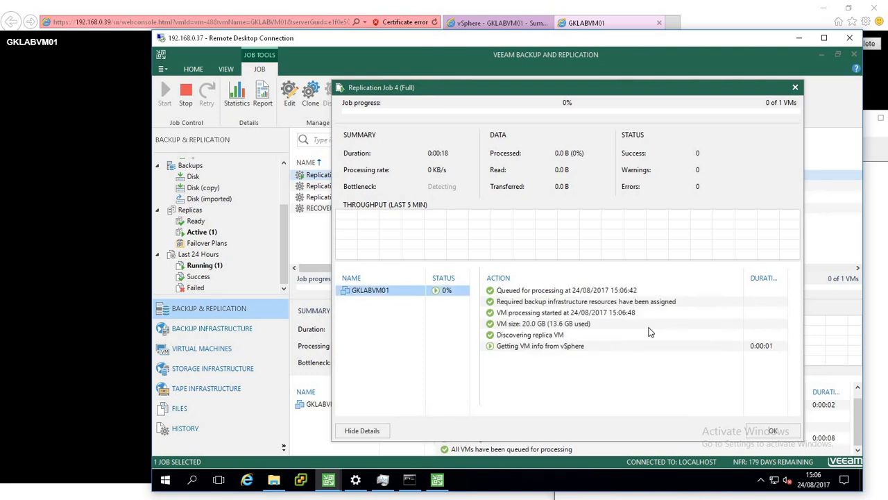
left_click(404, 323)
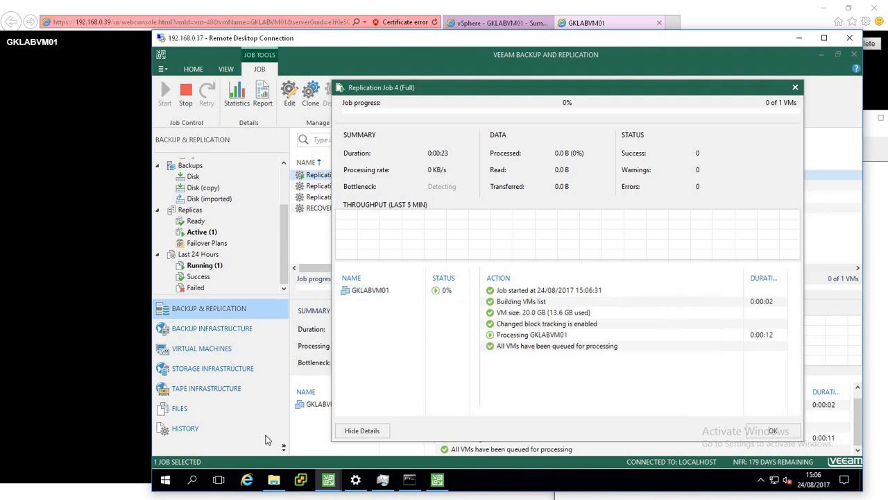
Switch to vSphere Client and examine the host's virtual machine inventory.
key("super")
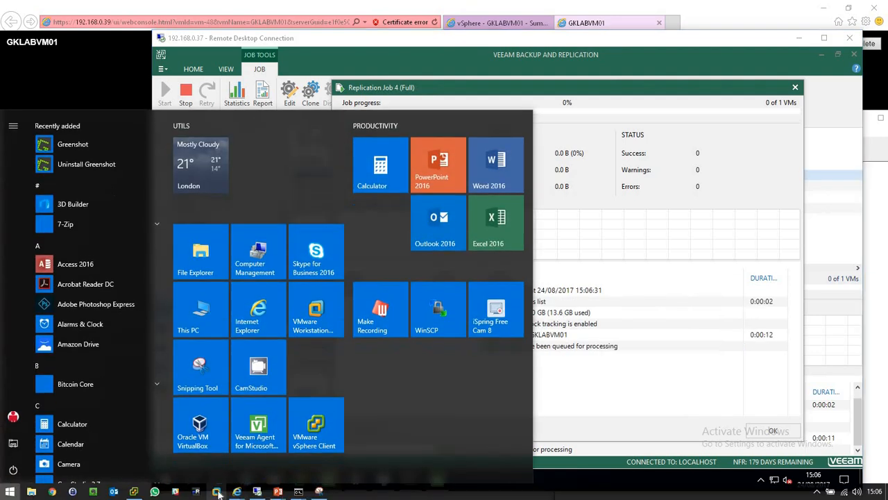
left_click(134, 491)
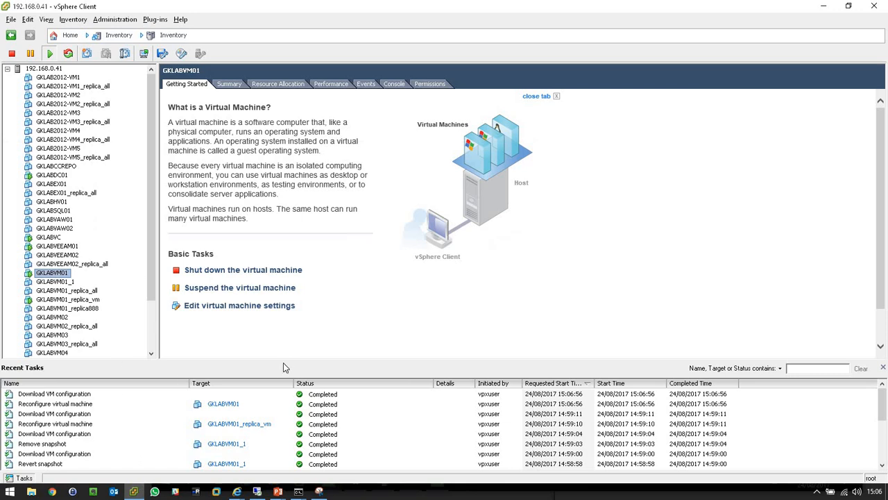
left_click_drag(283, 361, 285, 340)
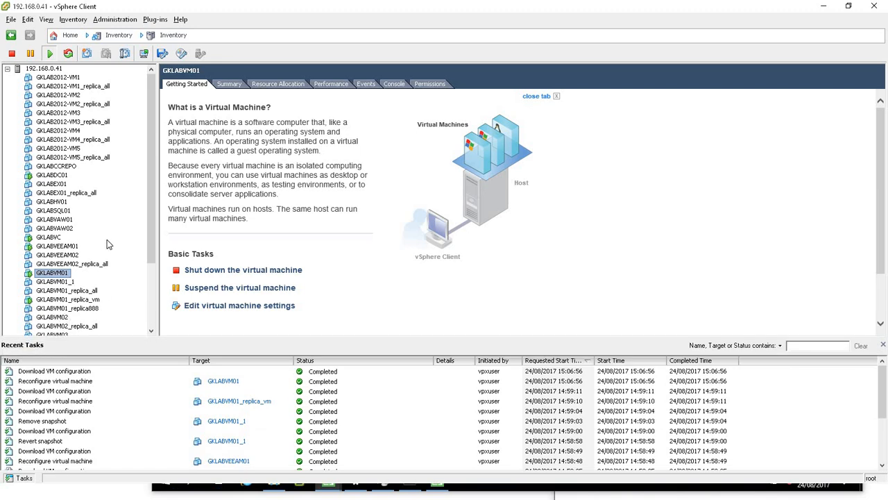
scroll(107, 239, "down", 3)
scroll(107, 240, "up", 3)
scroll(107, 239, "down", 3)
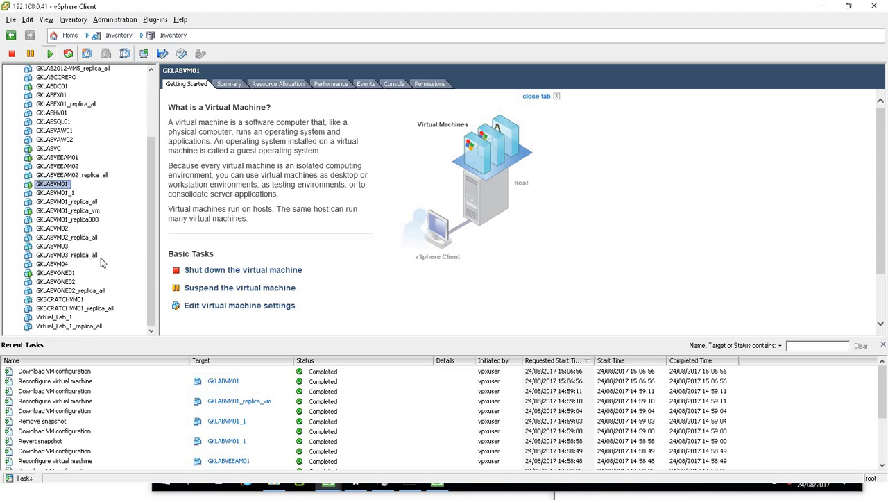
Return to the job progress window and bring up the continuous ping window for 192.168.0.77.
key("alt+Tab")
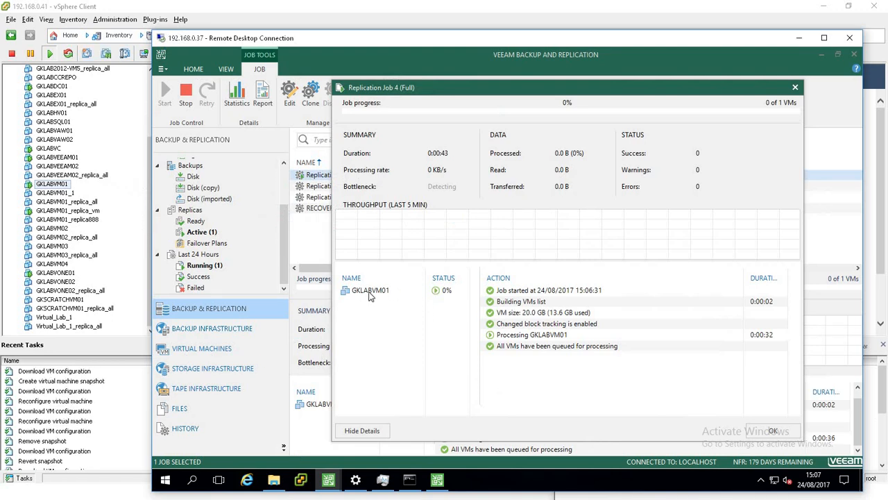
left_click(369, 294)
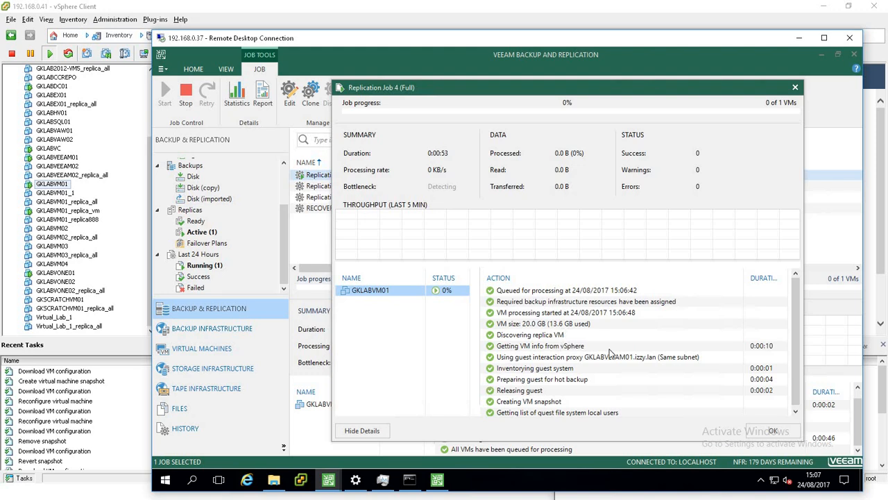
key("alt+Tab")
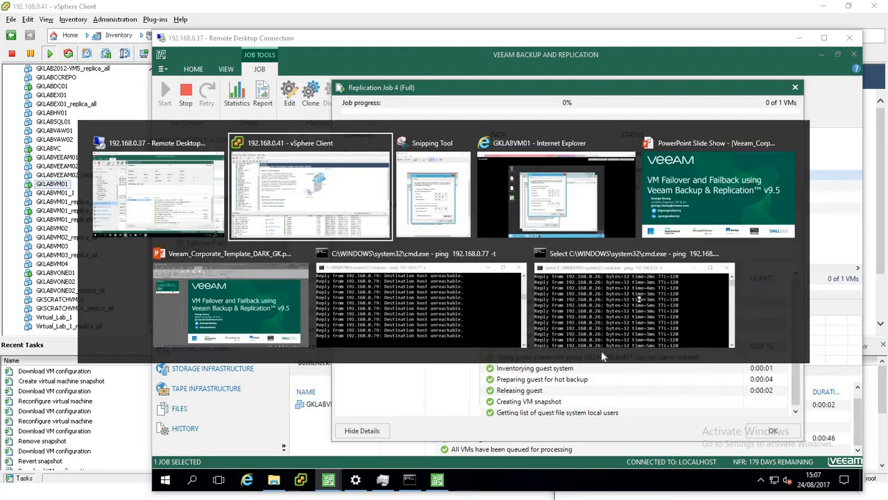
left_click(464, 320)
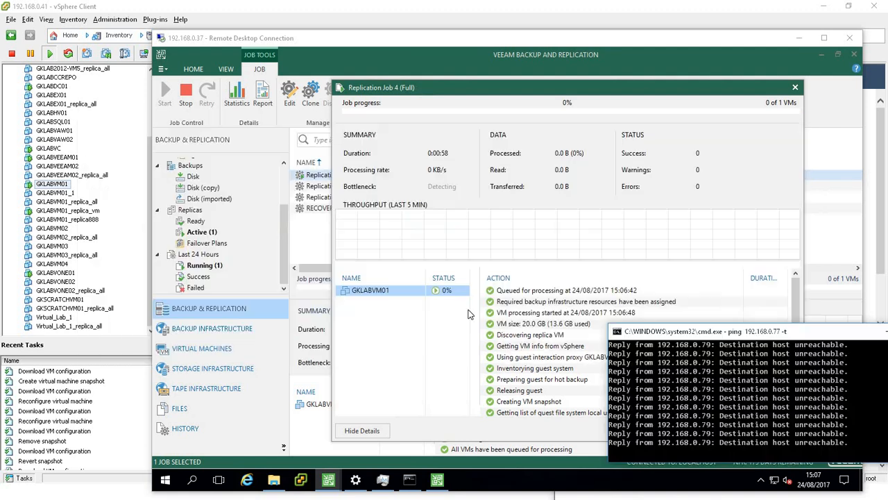
Bring up the ping window for 192.168.0.26 and arrange both ping windows beside the job progress.
key("alt+Tab")
key("alt+Tab")
key("alt+Tab")
key("alt+Tab")
key("alt+Tab")
key("alt+Tab")
key("alt+Tab")
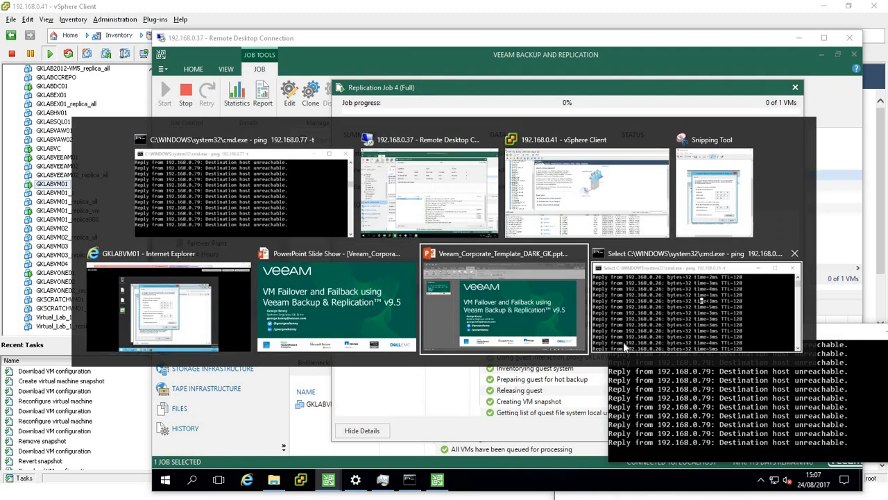
left_click_drag(759, 199, 735, 191)
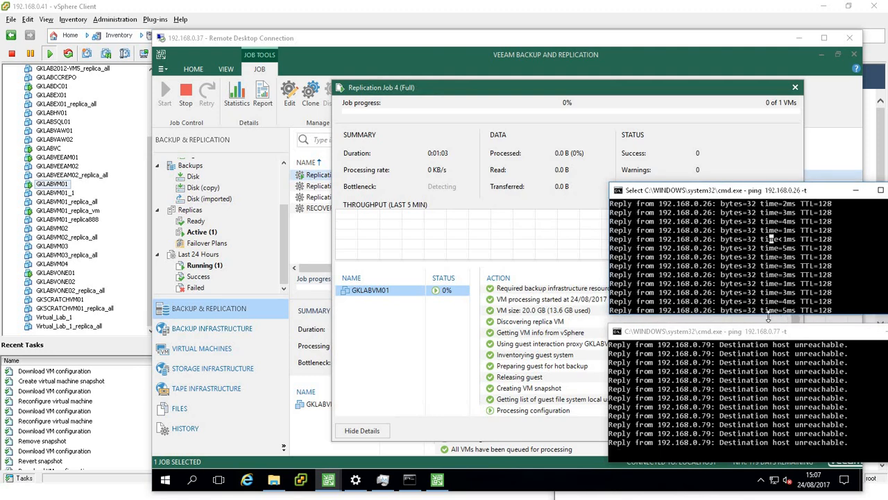
left_click(777, 335)
left_click_drag(766, 326, 769, 315)
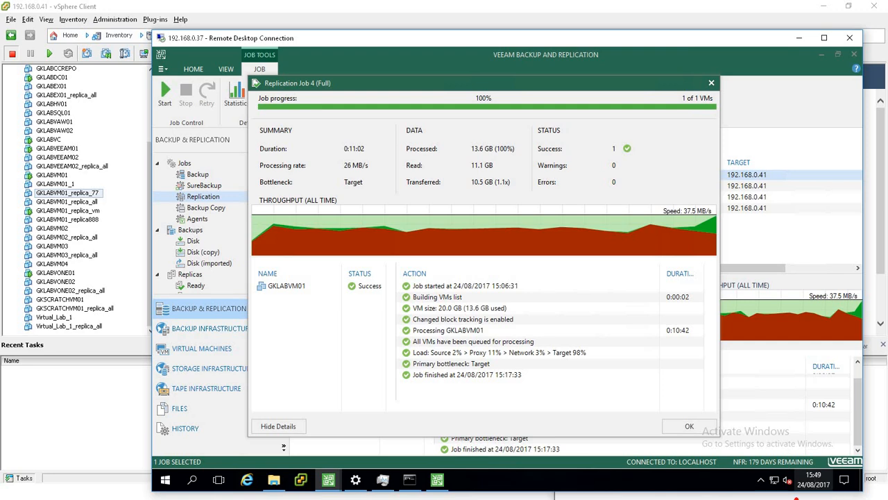
key("super")
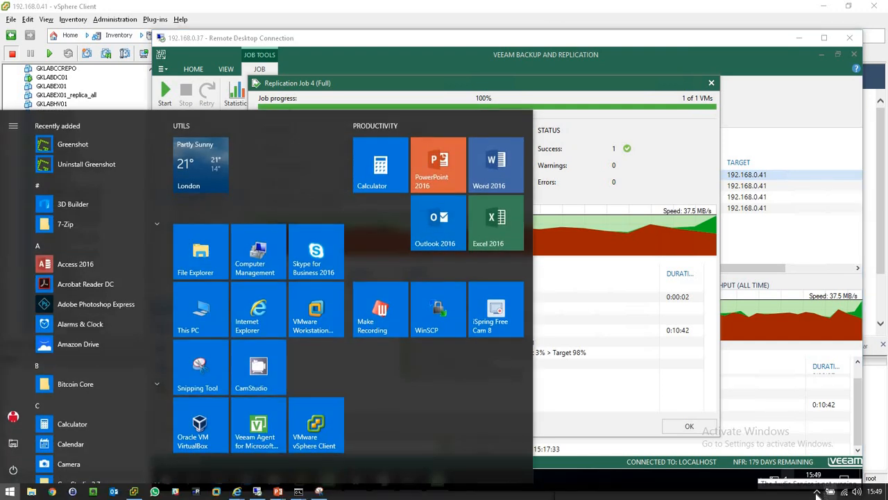
left_click(818, 493)
right_click(827, 474)
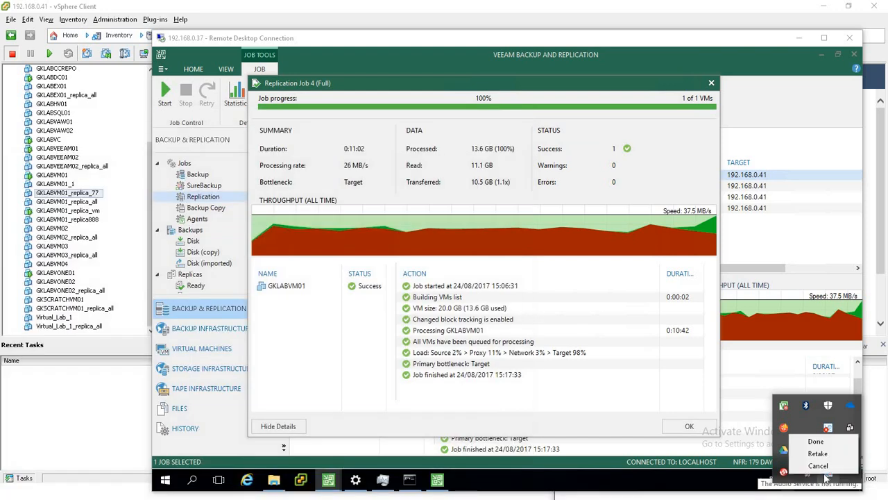
left_click(354, 384)
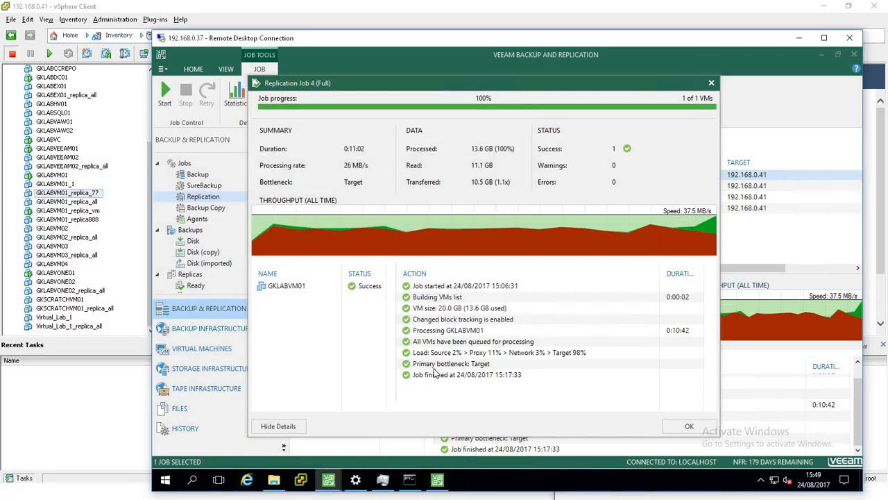
Review GKLABVM01's individual processing actions in the job progress window, then close it.
left_click(431, 286)
left_click(430, 299)
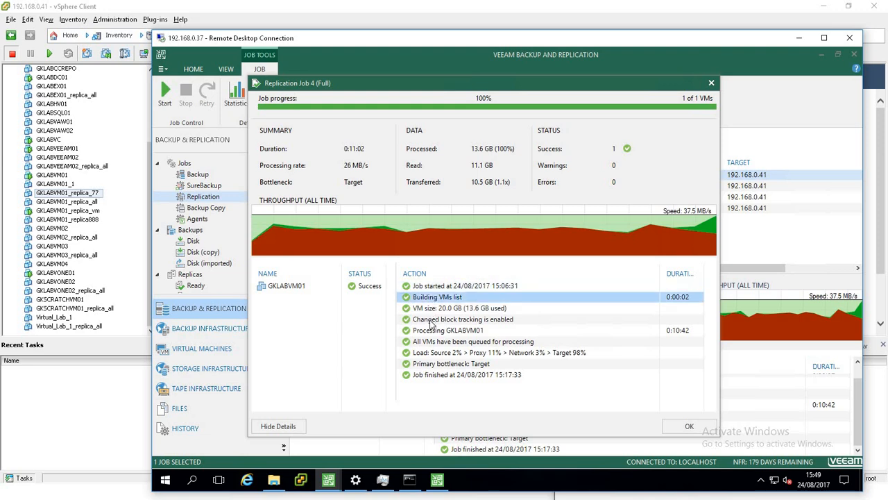
left_click(432, 319)
left_click(432, 331)
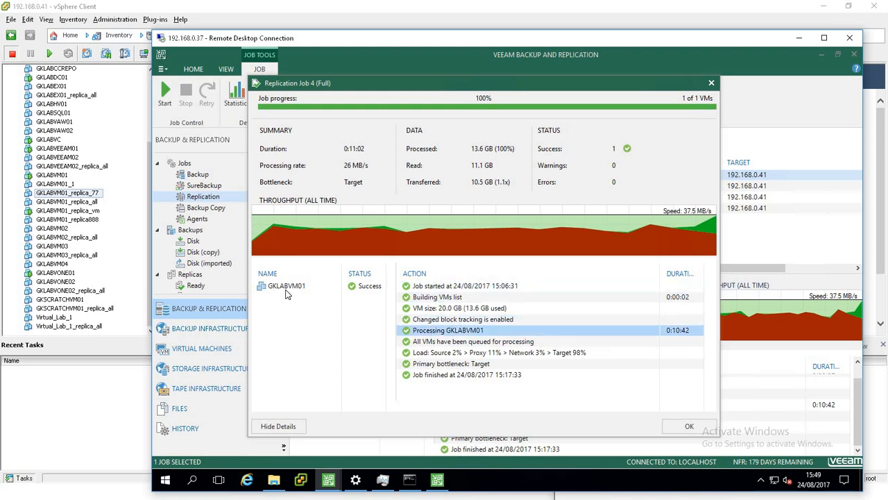
left_click(288, 287)
left_click(464, 318)
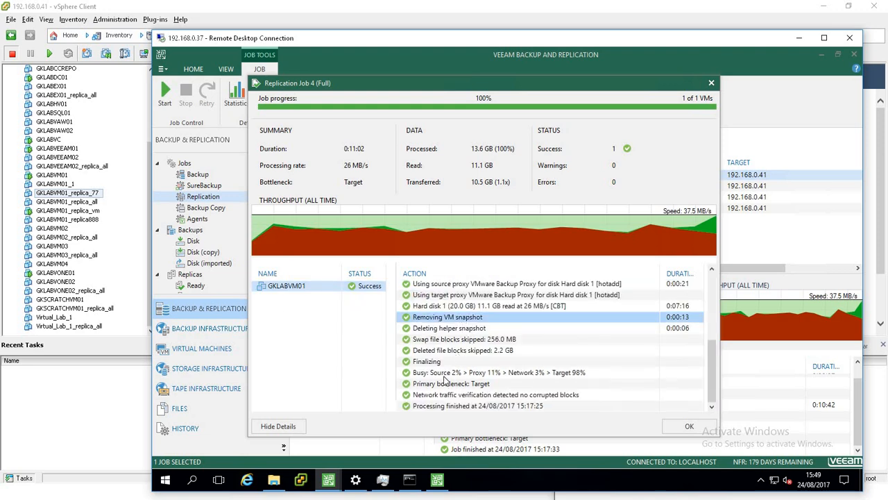
left_click(676, 428)
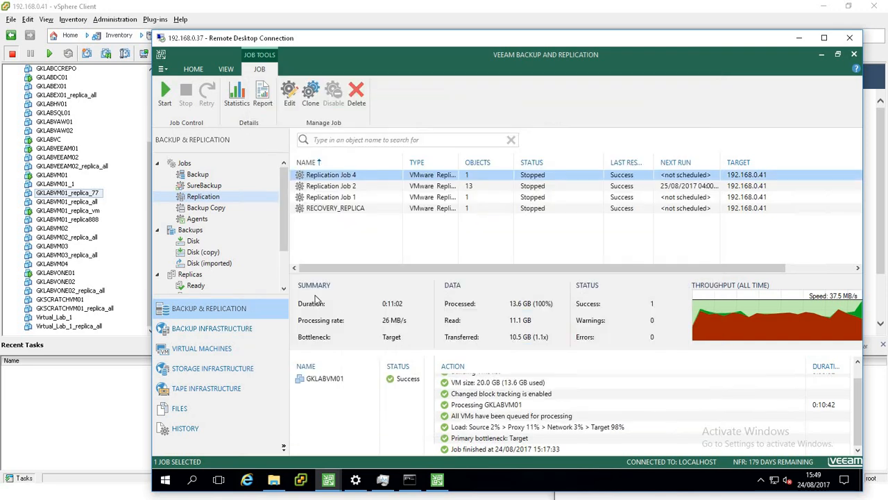
Show the ready replicas and select the GKLABVM01 replica created by Replication Job 4.
scroll(278, 263, "down", 2)
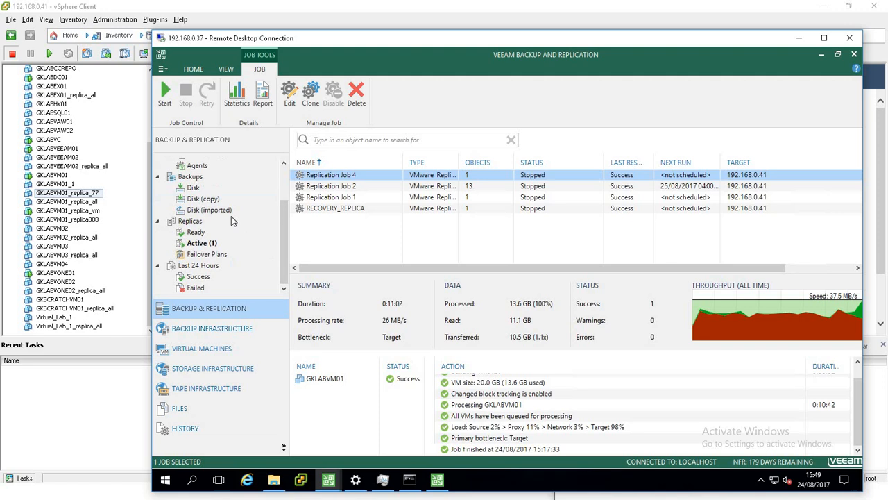
left_click(196, 233)
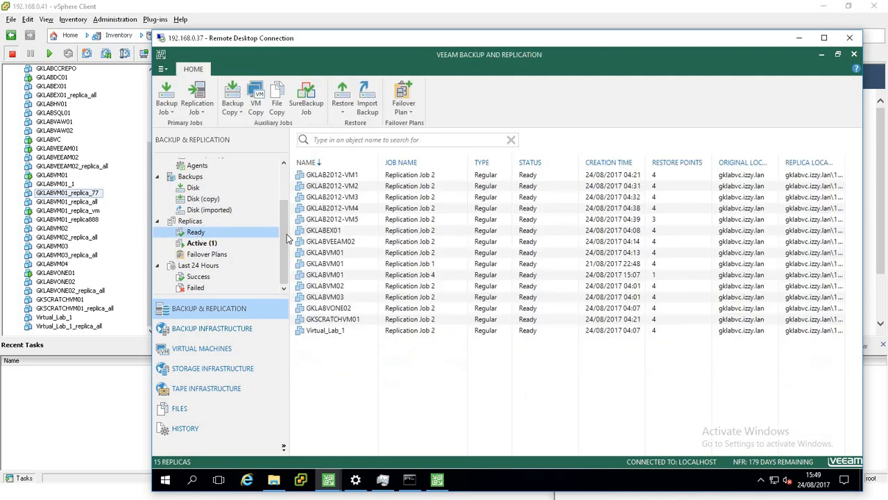
left_click(337, 276)
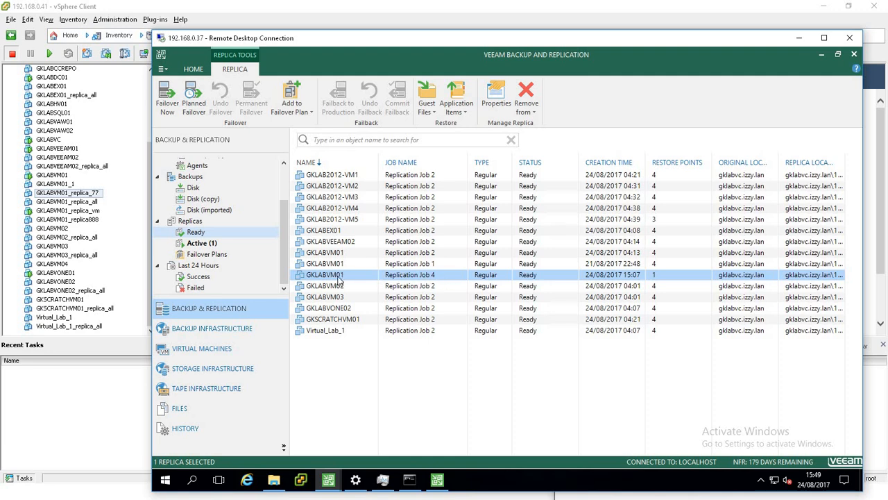
Switch to vSphere Client to inspect the GKLABVM01_replica_77 VM in the inventory, then switch back.
left_click(317, 14)
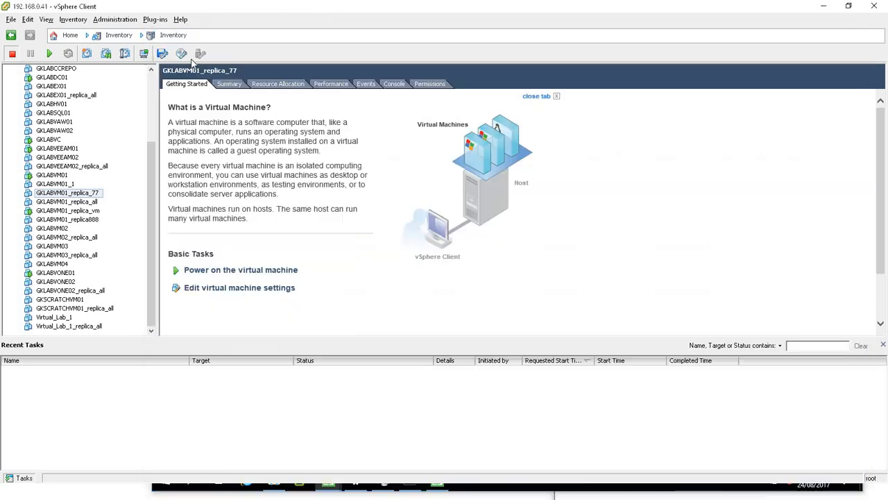
left_click(148, 124)
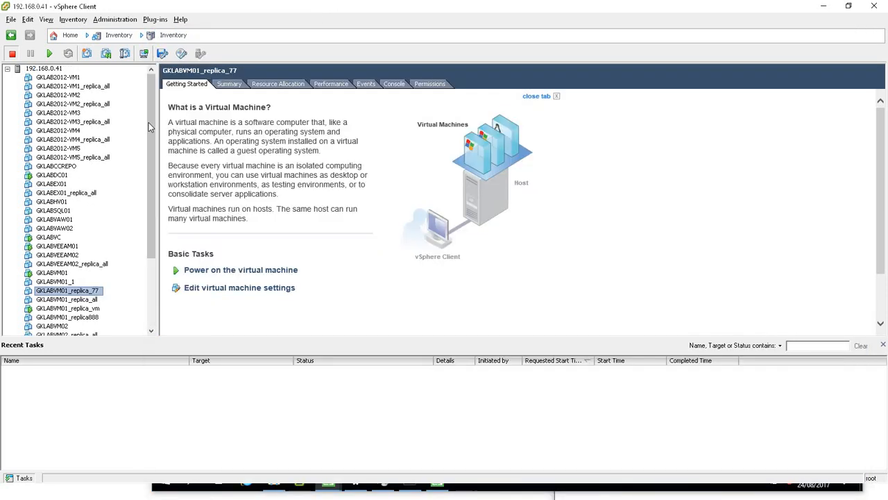
left_click_drag(148, 122, 149, 190)
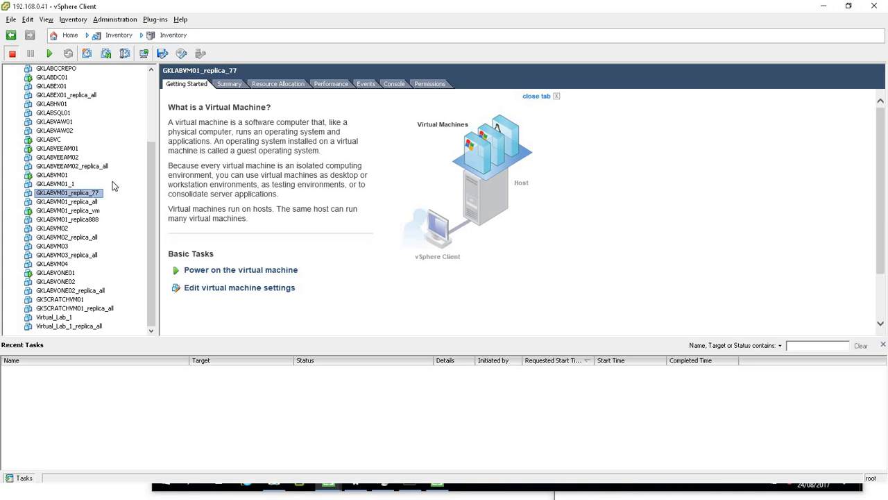
key("alt+Tab")
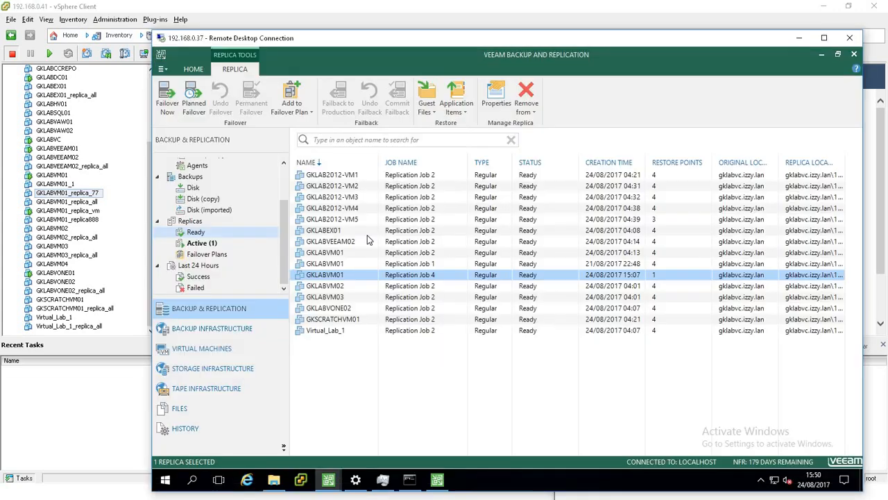
right_click(350, 276)
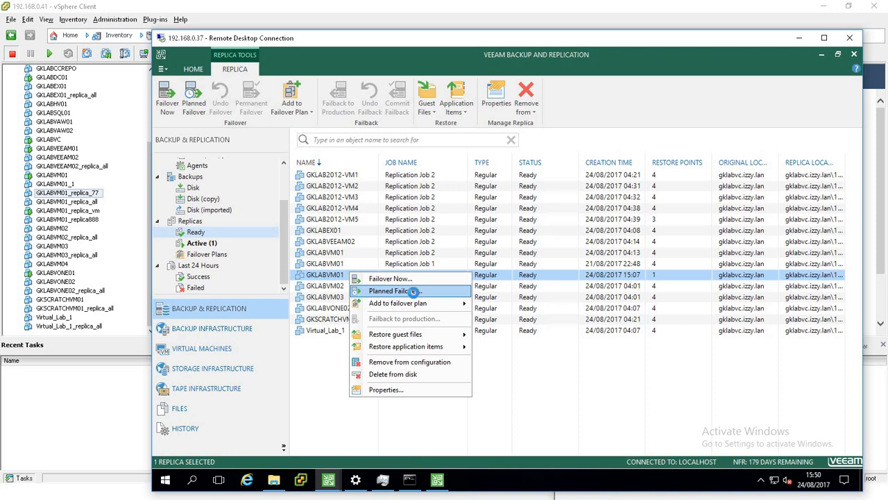
left_click(415, 297)
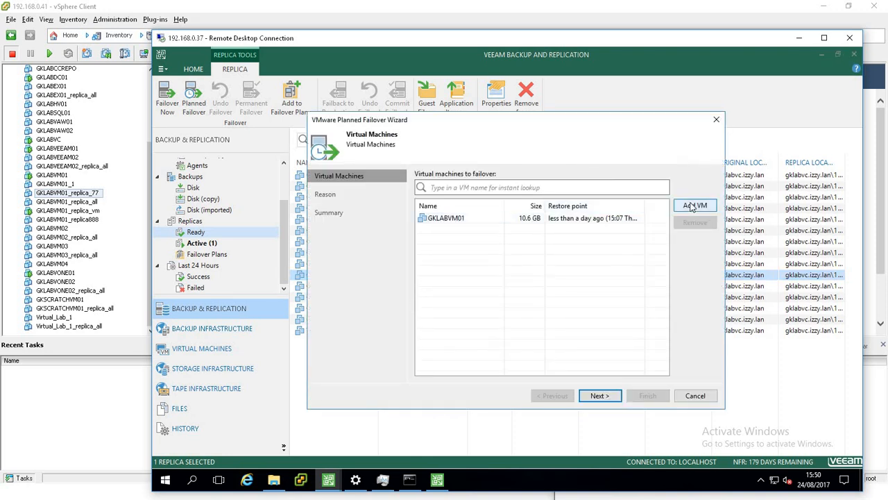
left_click(695, 396)
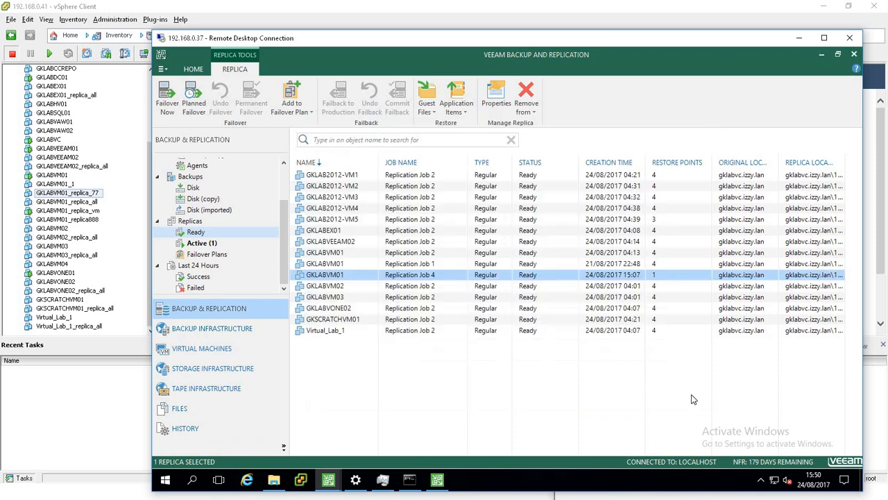
right_click(358, 281)
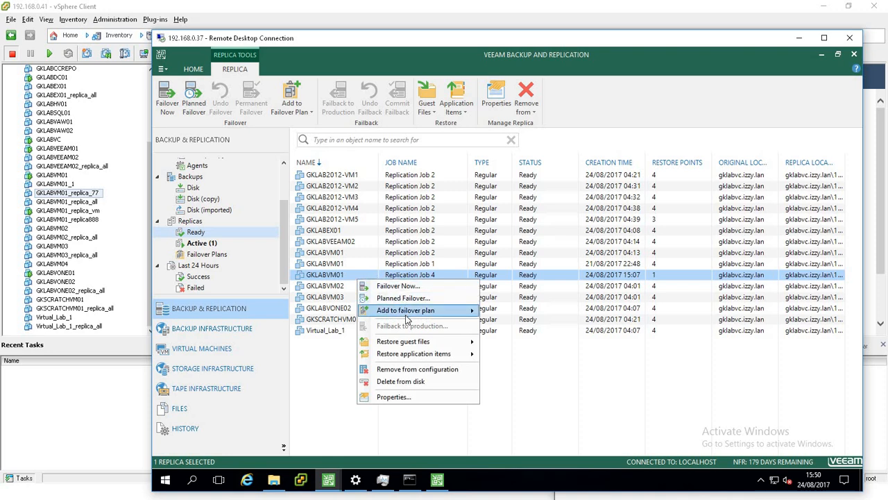
mouse_move(407, 313)
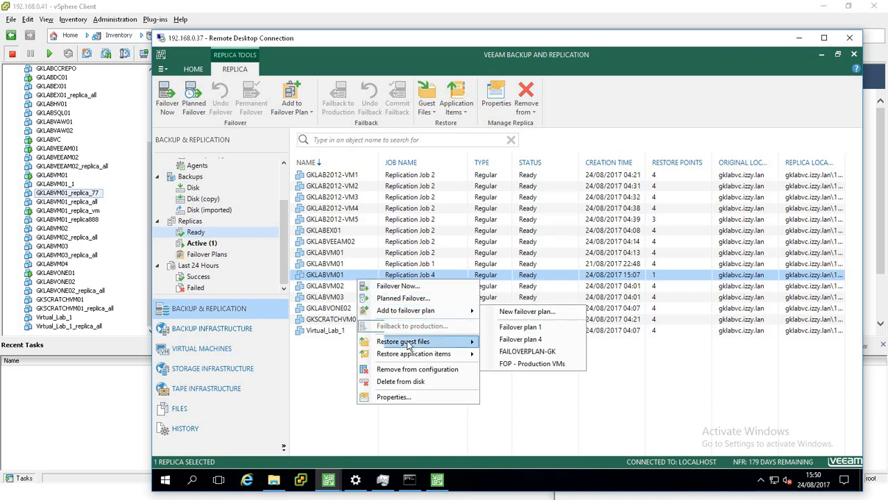
mouse_move(408, 344)
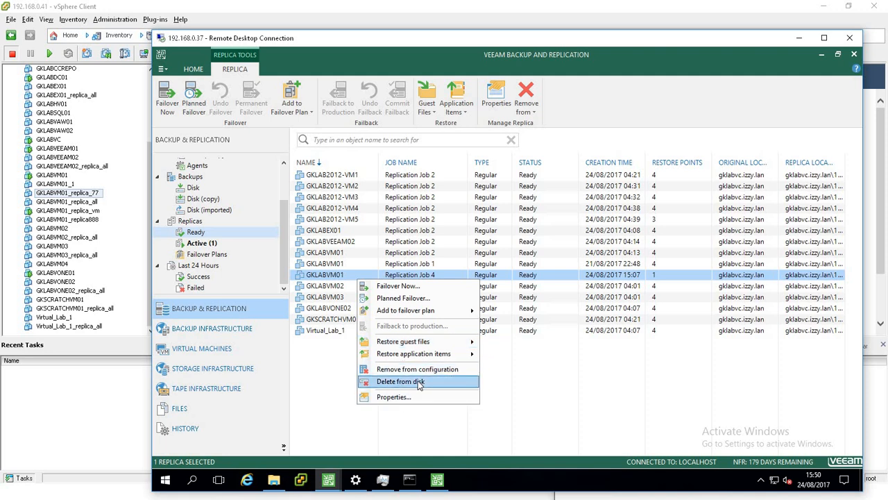
left_click(587, 380)
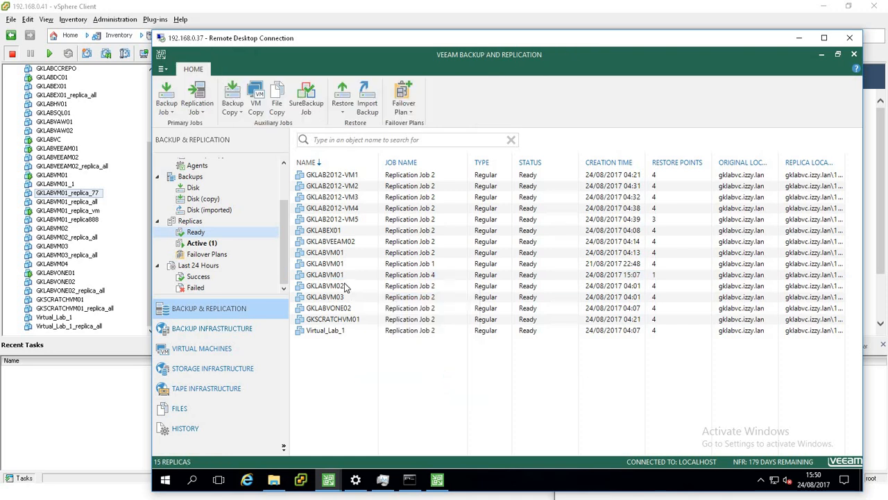
right_click(347, 277)
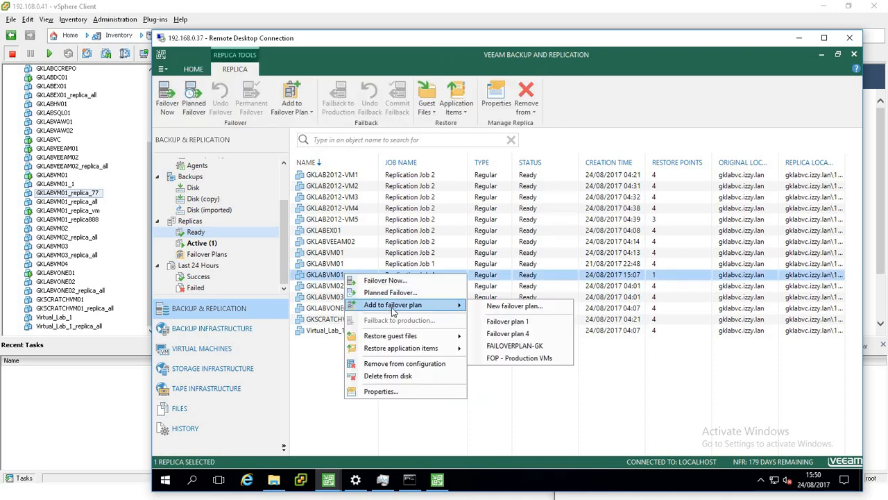
left_click(320, 369)
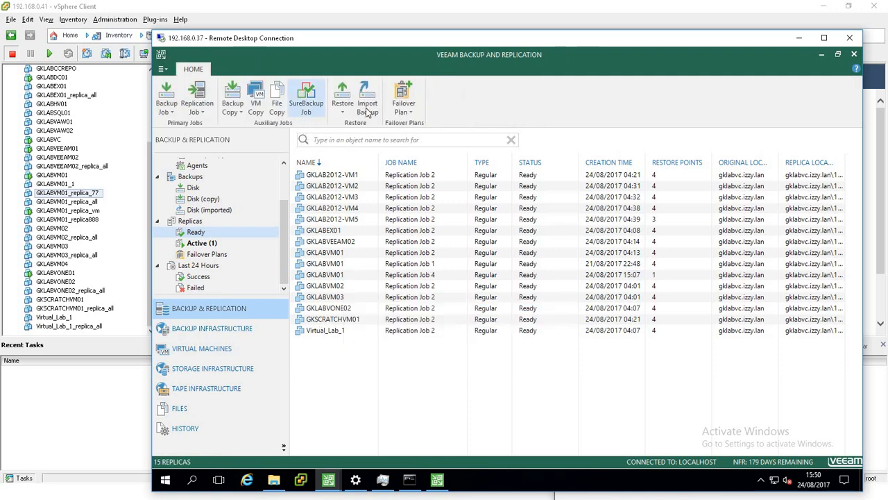
left_click(408, 111)
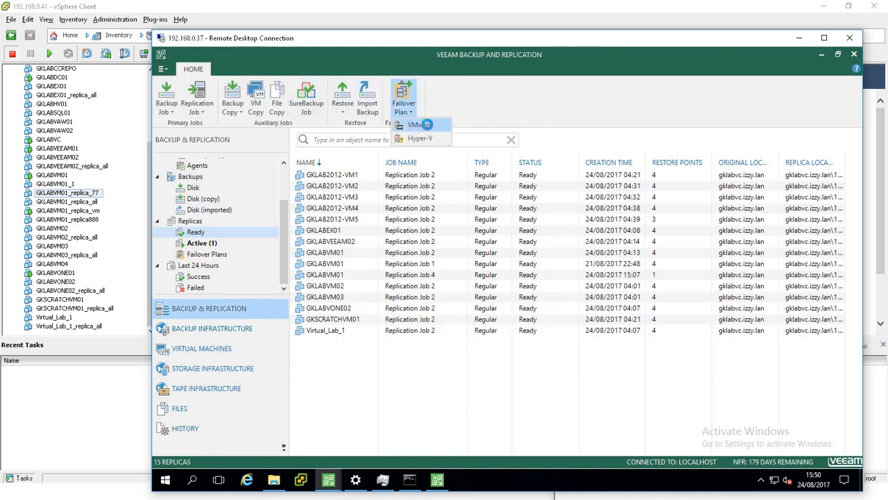
left_click(426, 125)
left_click(697, 399)
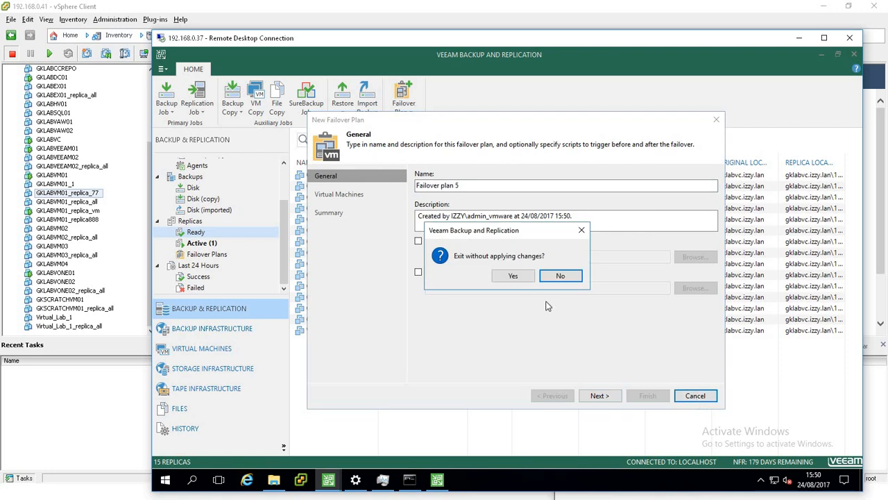
left_click(513, 275)
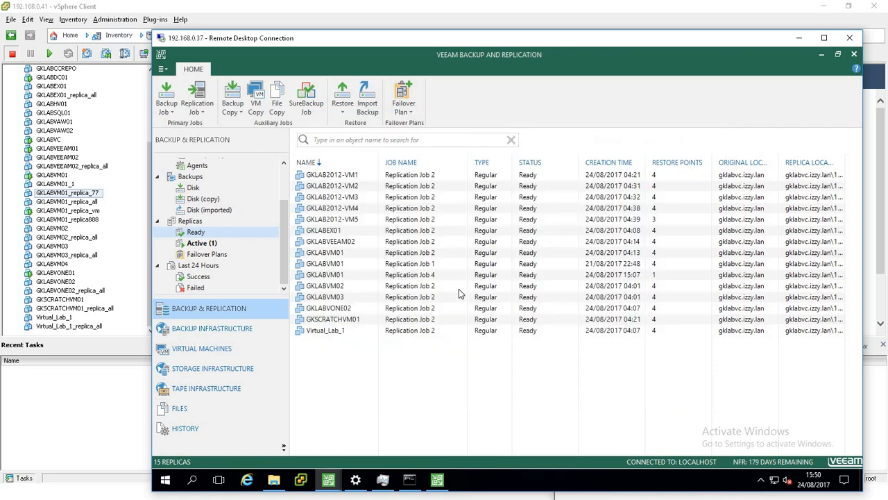
Create a new failover plan for the GKLABVM01 replica named FOP 4, without pre-failover script, and continue to its virtual machines.
right_click(338, 275)
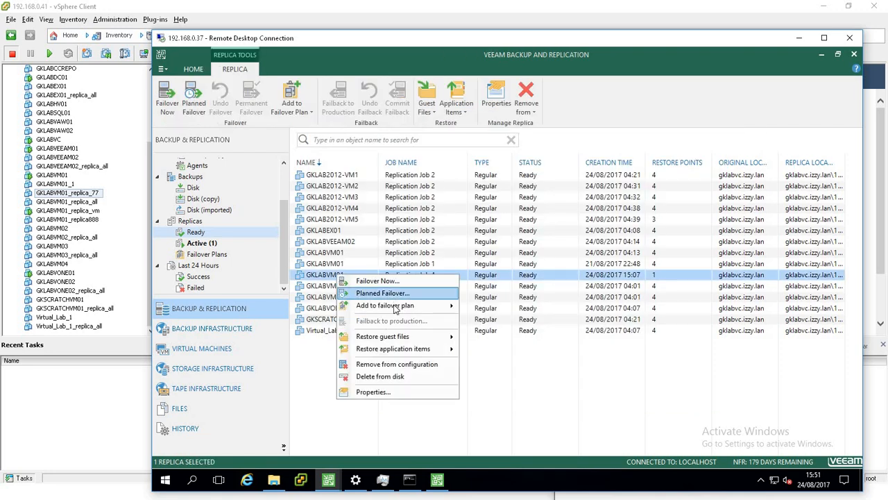
mouse_move(402, 306)
left_click(516, 309)
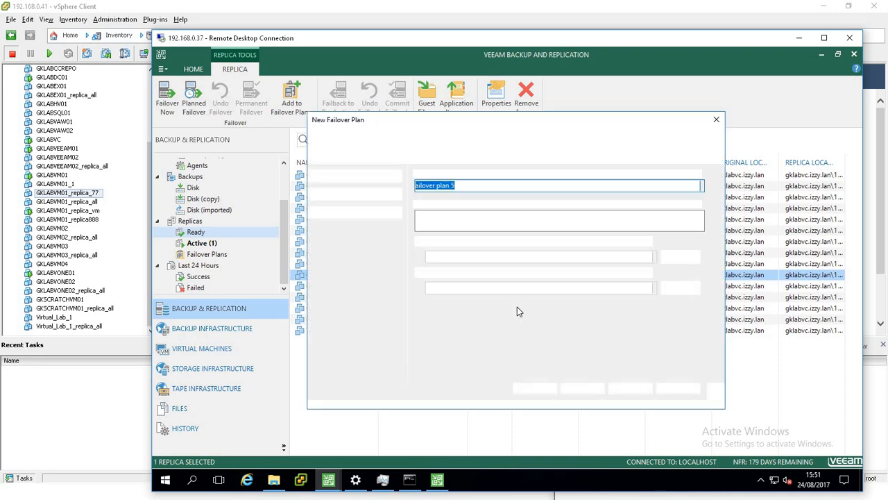
left_click_drag(488, 123, 587, 124)
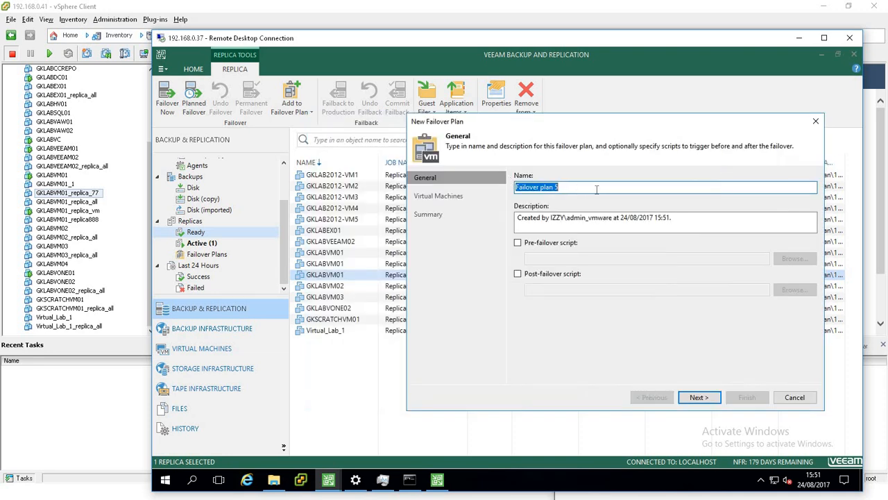
type("FOP 4")
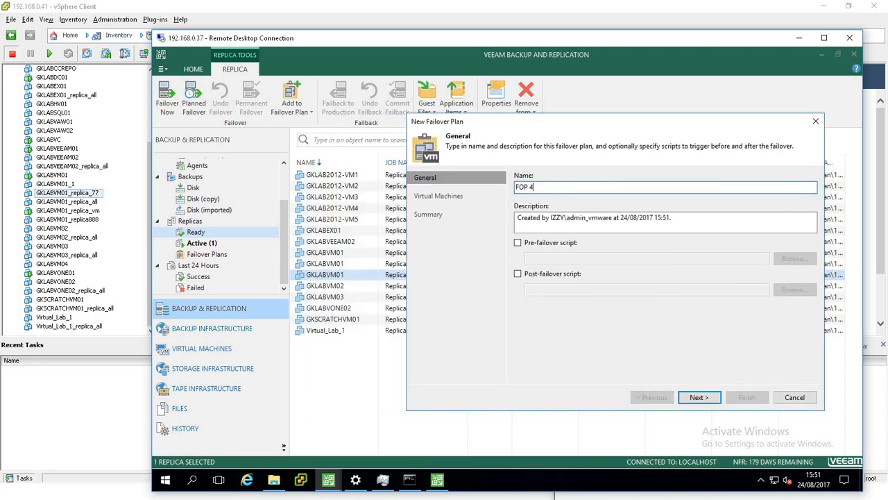
left_click(518, 246)
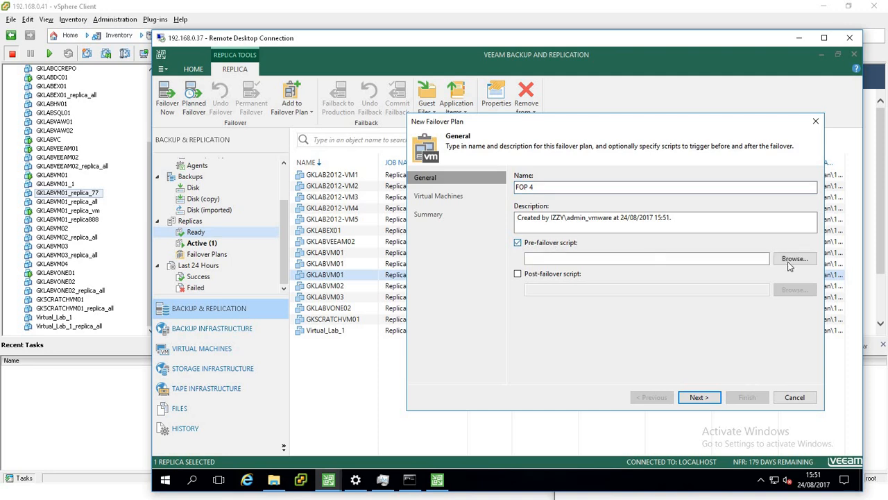
left_click(518, 246)
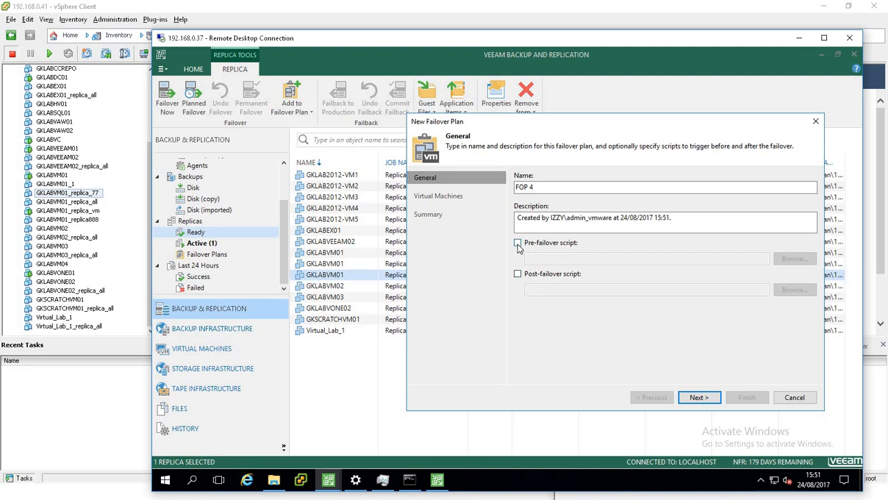
left_click(699, 397)
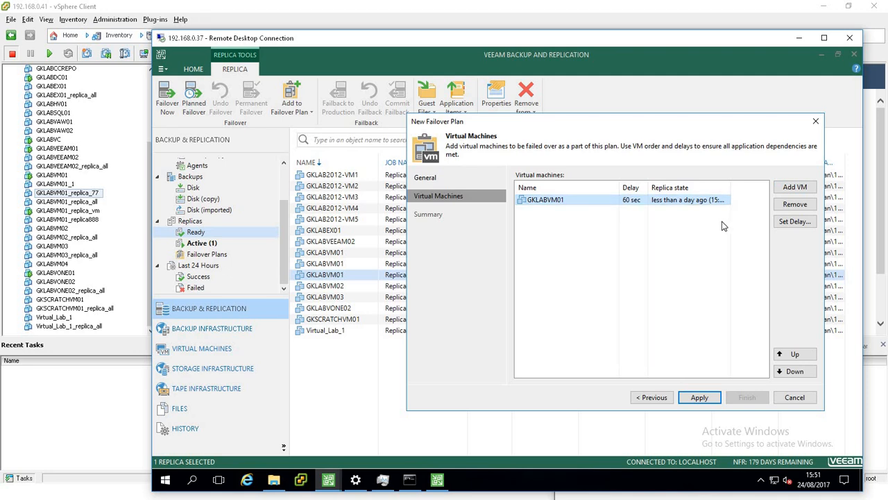
Open the boot delay setting for GKLABVM01, cancel it, and exit the new failover plan wizard without applying changes.
left_click(795, 221)
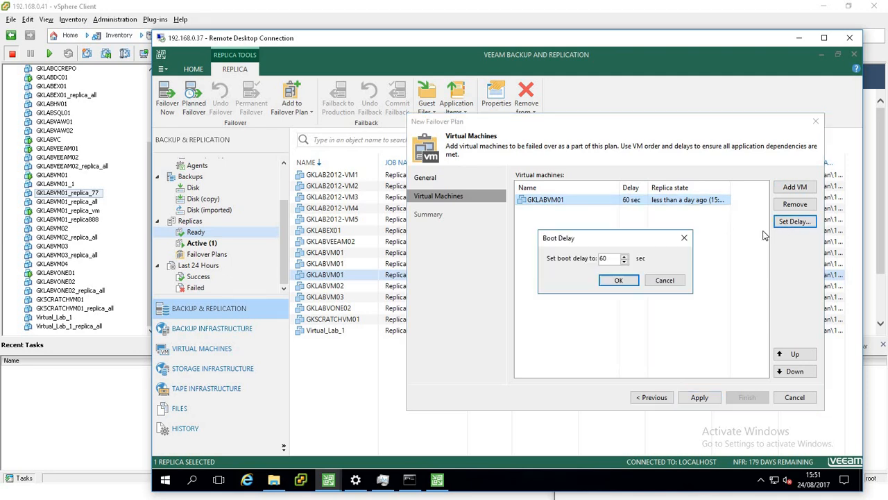
left_click_drag(617, 260, 597, 260)
left_click(665, 280)
left_click(795, 398)
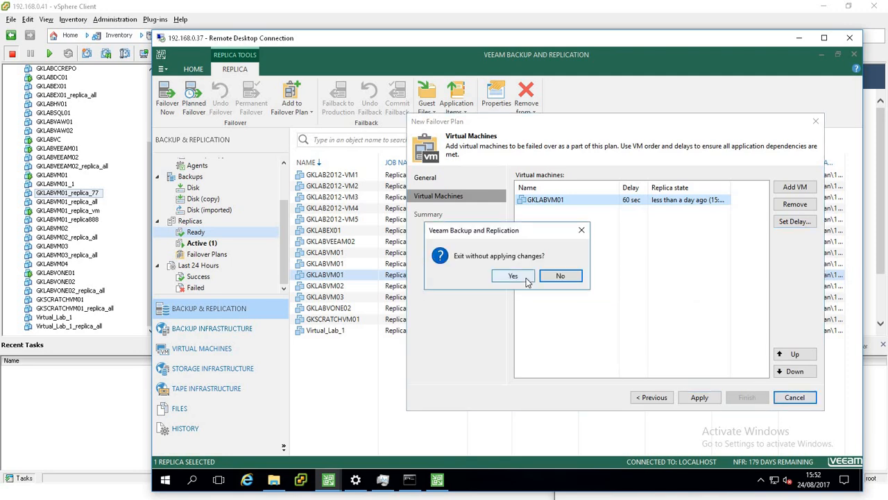
left_click(526, 276)
Open the FOP - Production VMs failover plan for editing and review its virtual machine list.
left_click(203, 255)
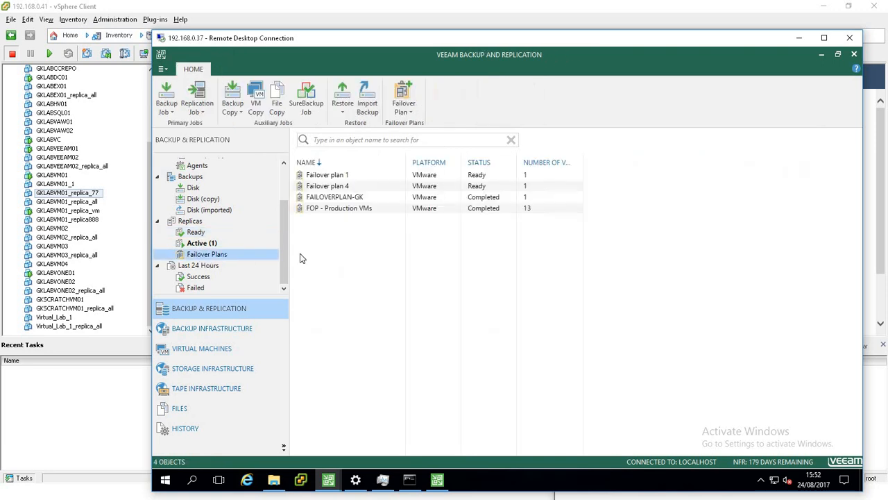
left_click(355, 208)
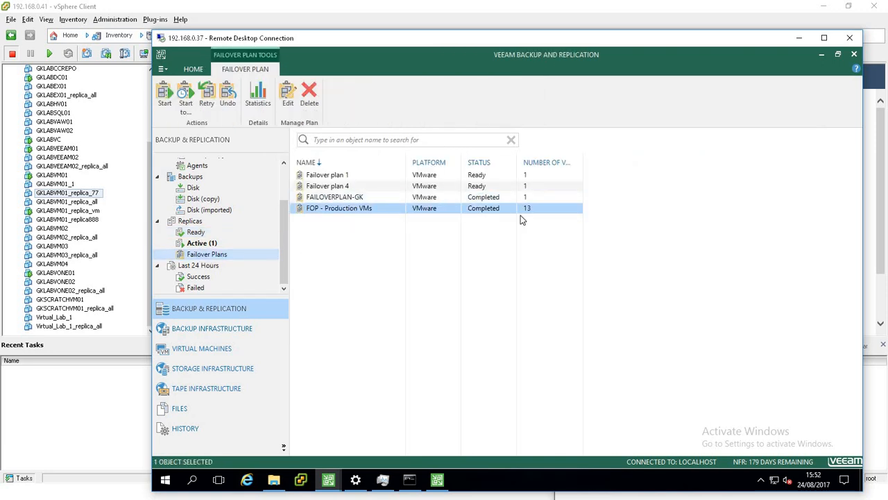
right_click(391, 210)
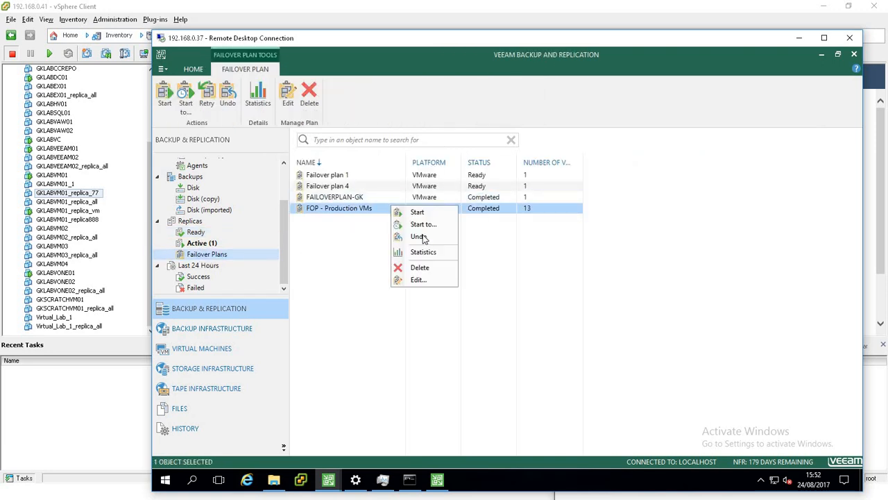
left_click(423, 278)
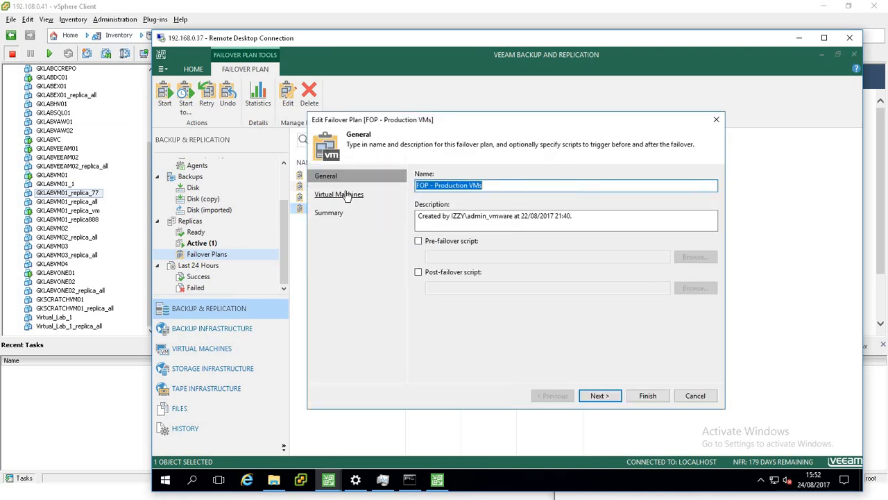
left_click(372, 201)
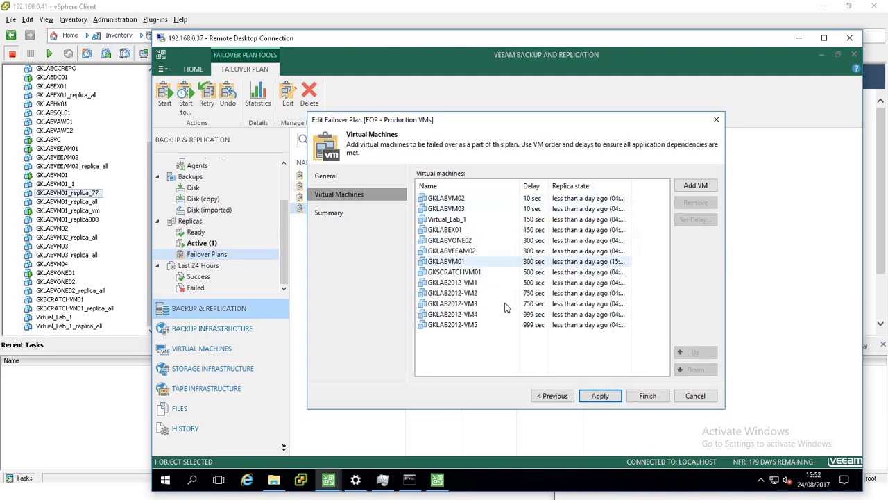
left_click(482, 262)
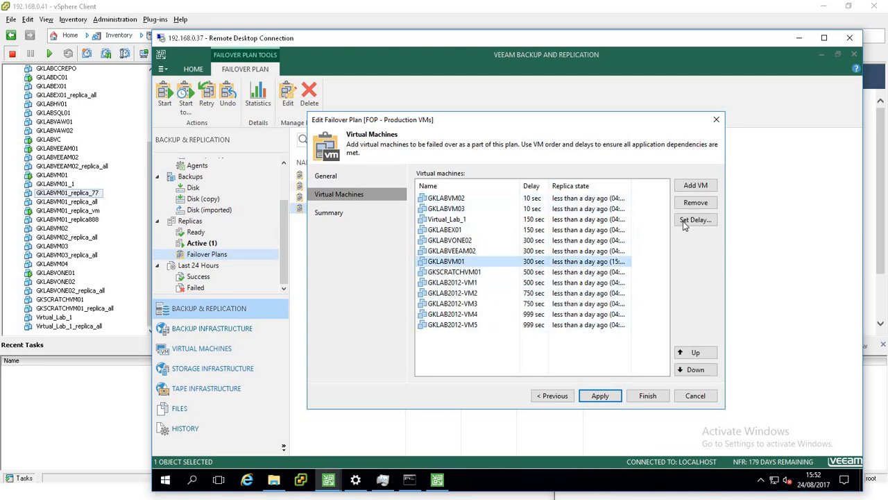
Move GKSCRATCHVM01 up the plan's boot order, then exit the editor without applying changes.
left_click(695, 219)
left_click(520, 279)
left_click(499, 272)
left_click(696, 352)
left_click(695, 352)
left_click(695, 352)
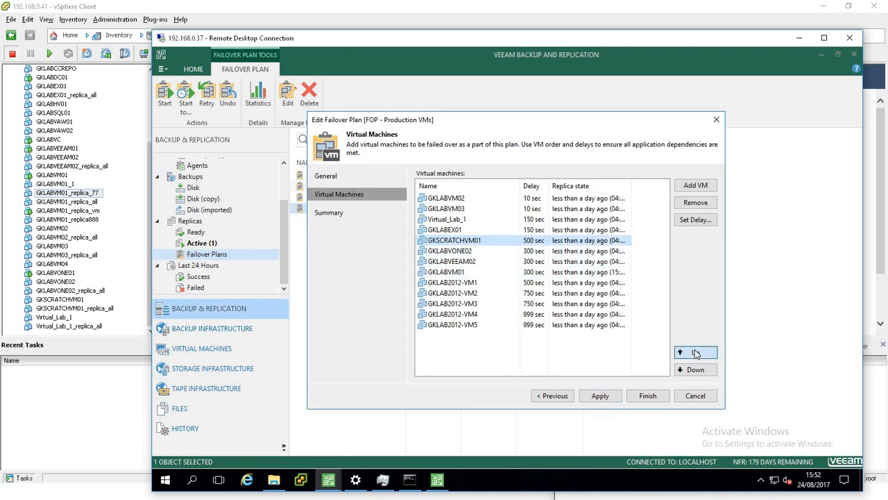
left_click(695, 352)
left_click(696, 352)
left_click(695, 352)
left_click(706, 401)
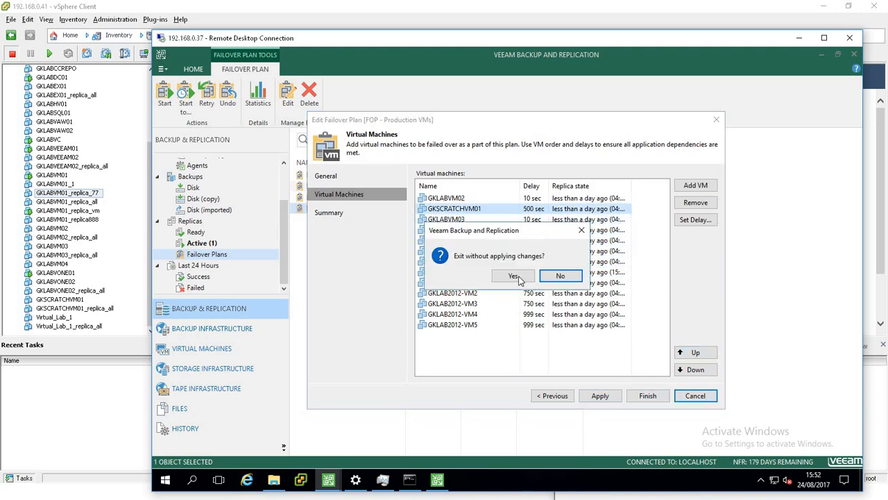
left_click(517, 276)
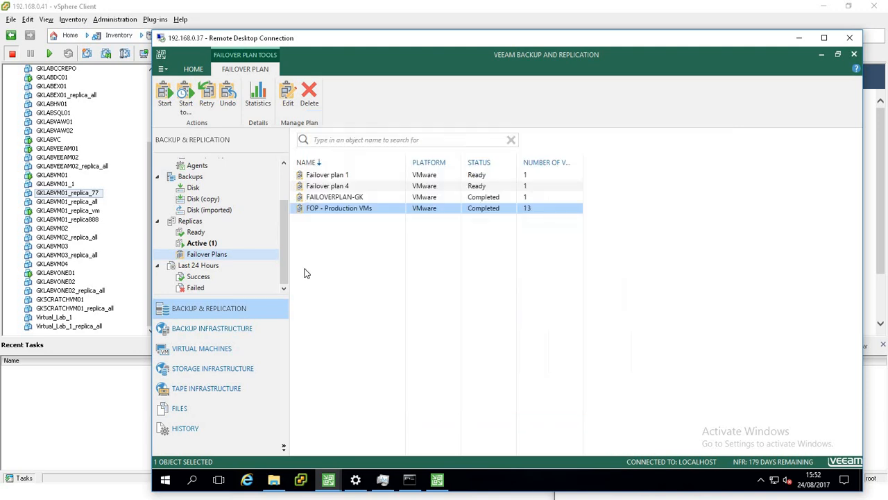
Create a new failover plan named FOP4 for the GKLABVM01 replica from Replication Job 4 with default settings.
left_click(197, 243)
left_click(197, 232)
left_click(345, 242)
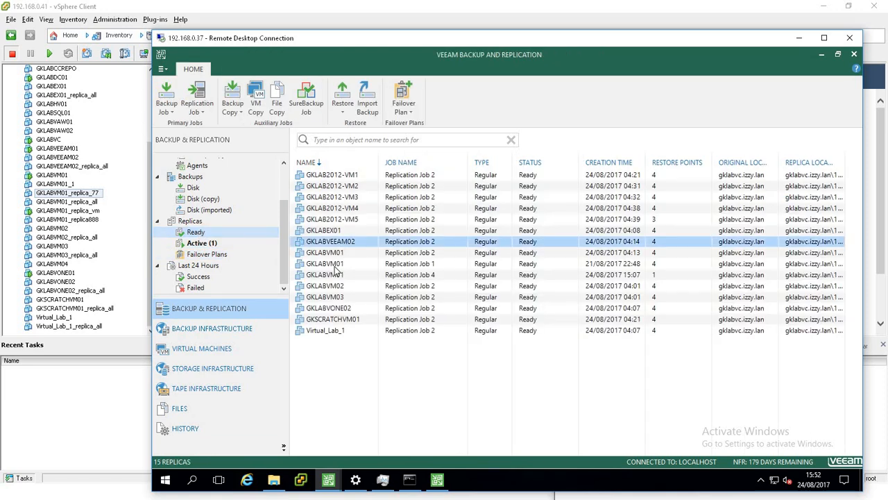
left_click(333, 265)
right_click(331, 274)
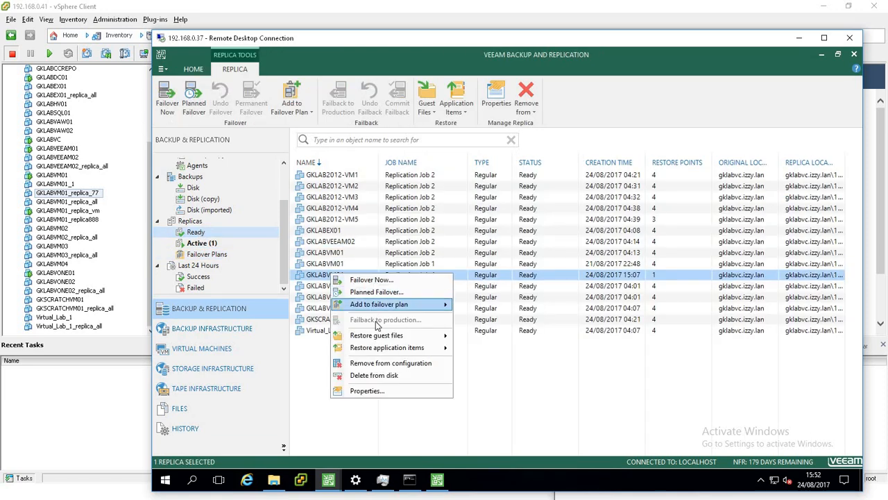
mouse_move(385, 305)
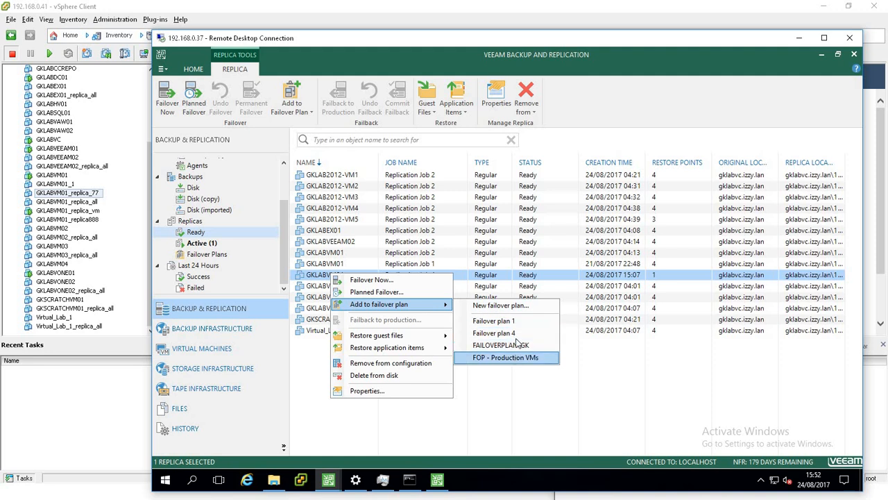
left_click(498, 305)
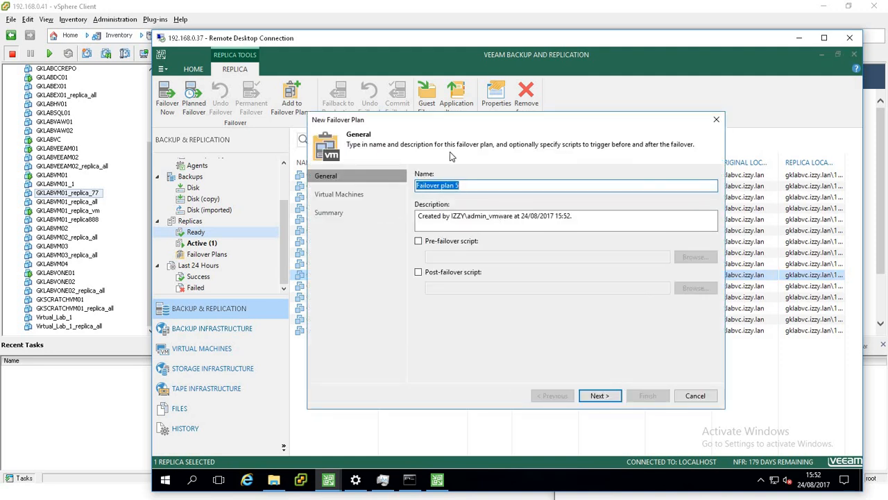
type("FOP")
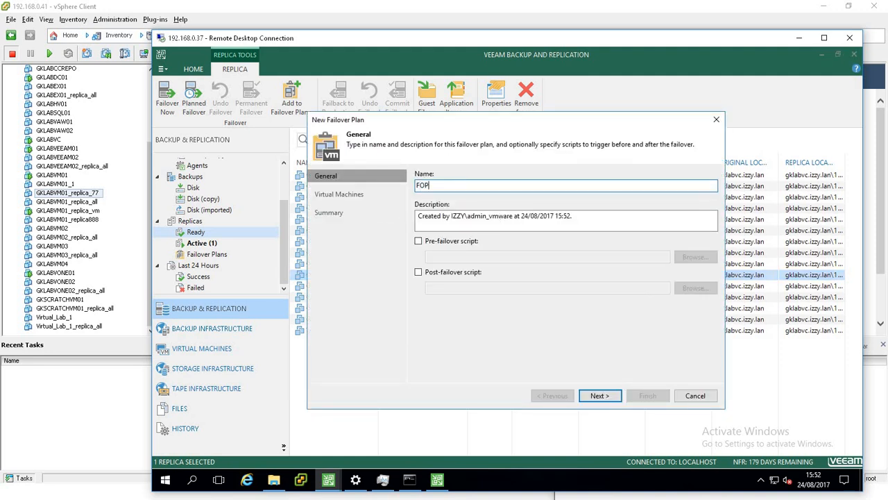
type("4")
left_click(601, 396)
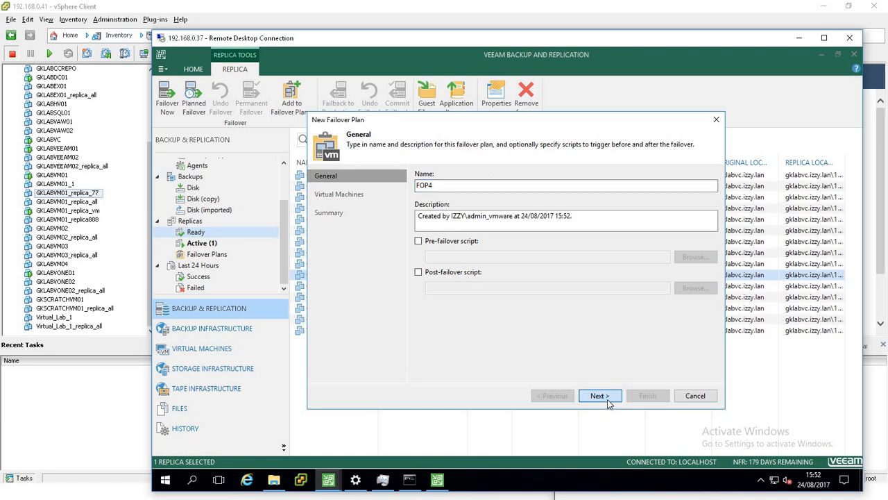
left_click(600, 395)
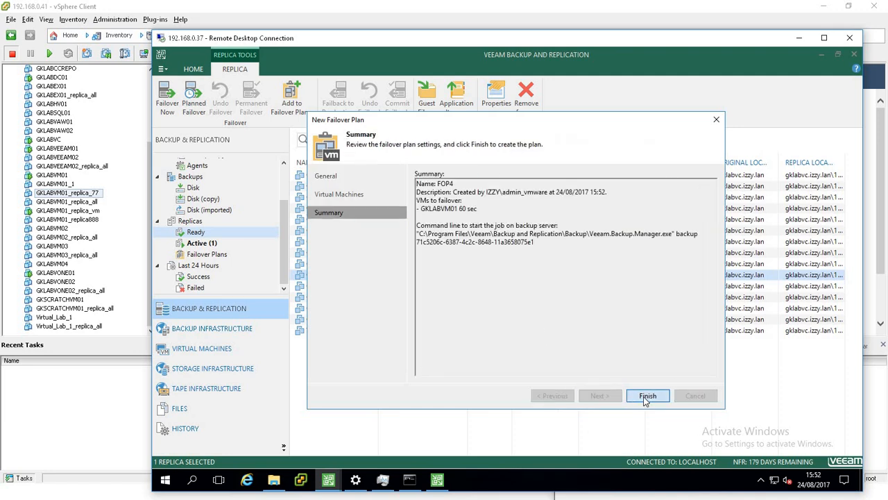
left_click(647, 397)
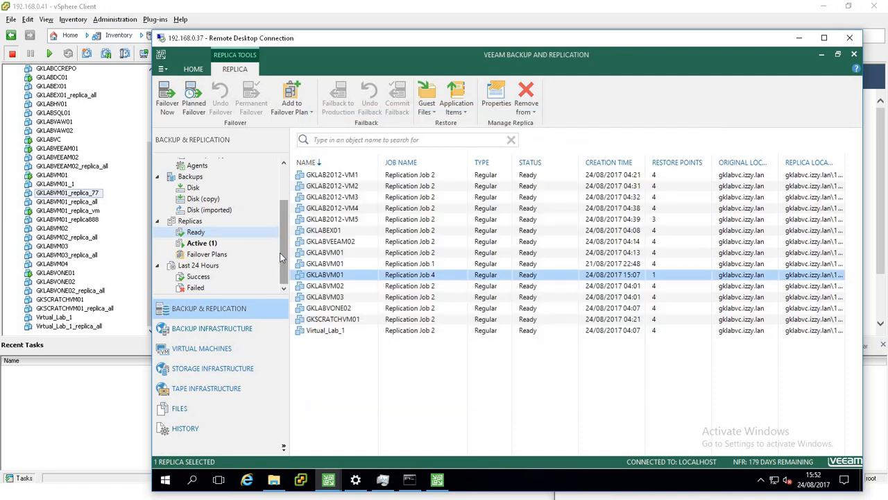
Try starting FOP4 to a chosen restore point, then cancel the restore point dialog.
right_click(334, 276)
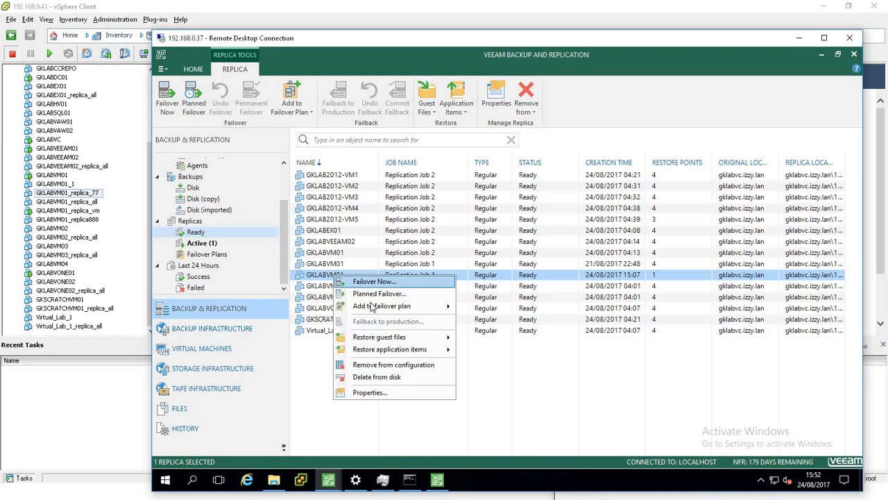
left_click(213, 254)
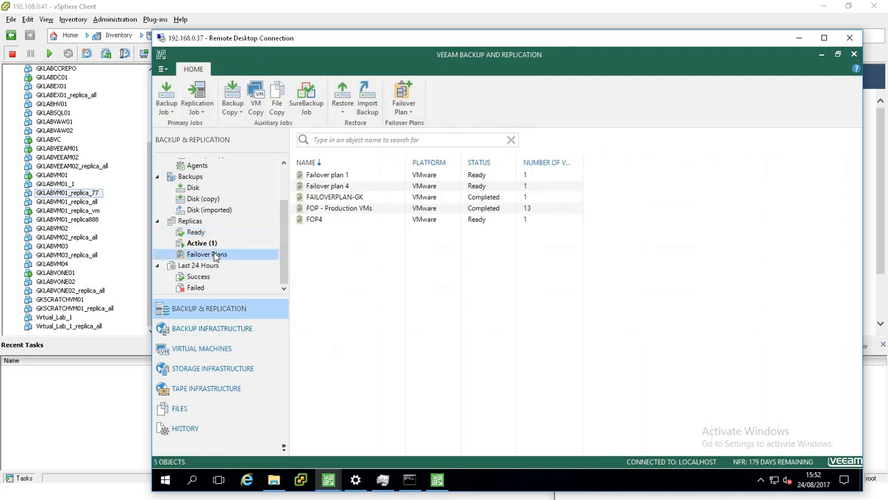
left_click(312, 219)
right_click(312, 219)
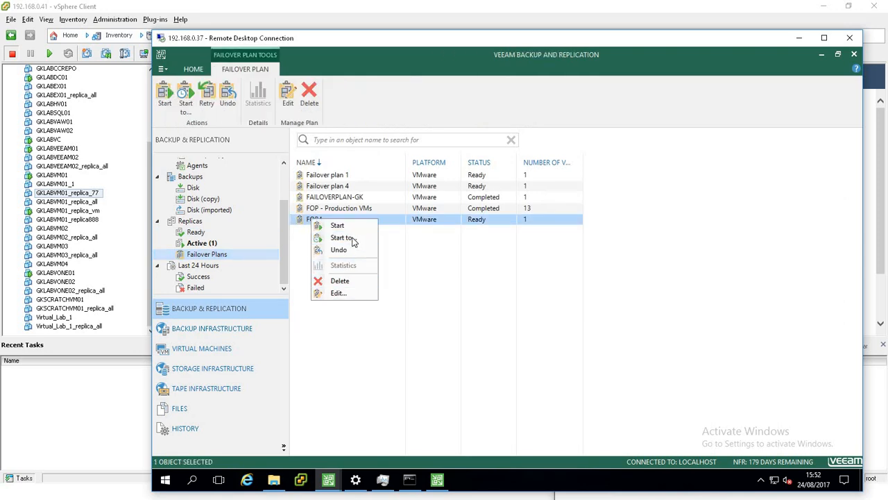
left_click(352, 238)
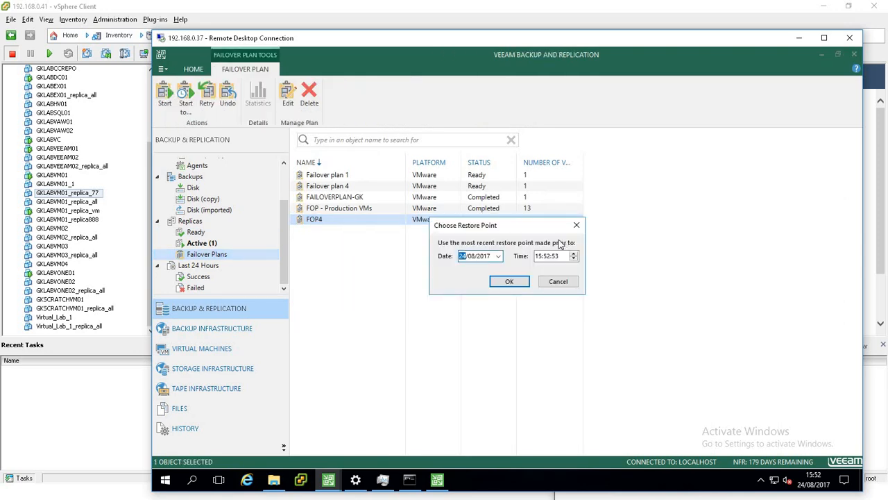
left_click_drag(539, 230, 562, 215)
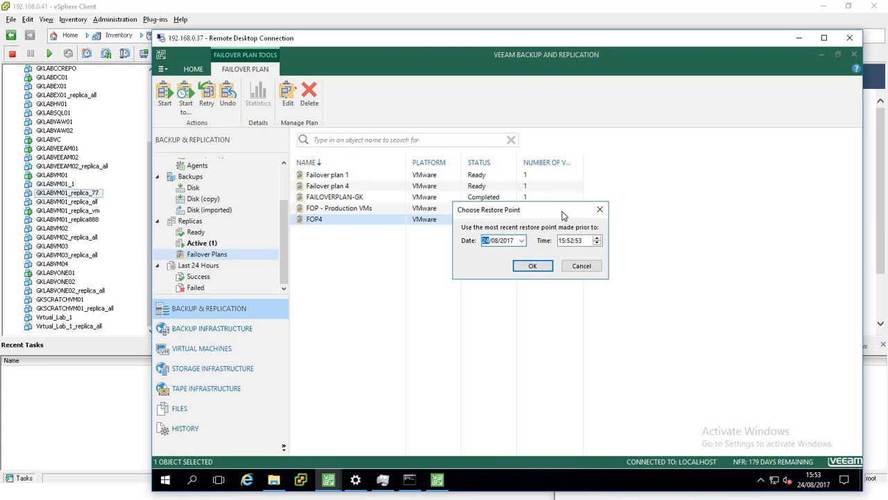
left_click(581, 266)
Start the FOP4 failover plan and select GKLABVM01 in its execution window.
right_click(344, 223)
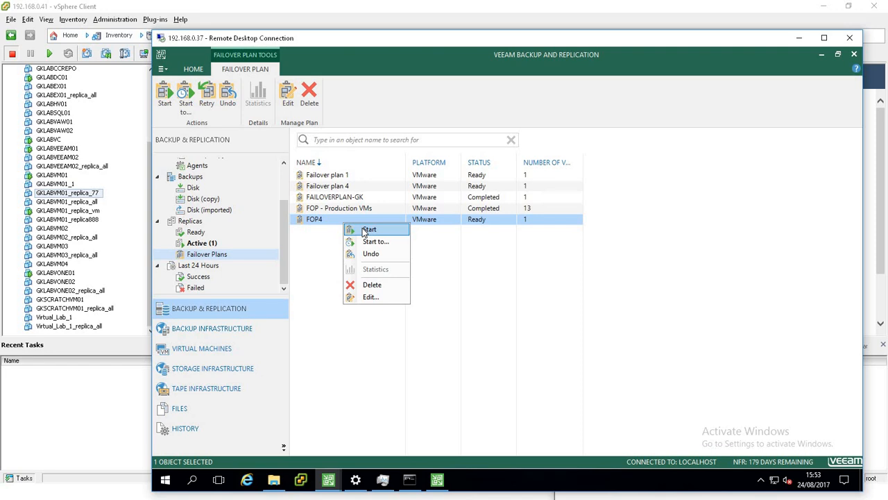
left_click(365, 230)
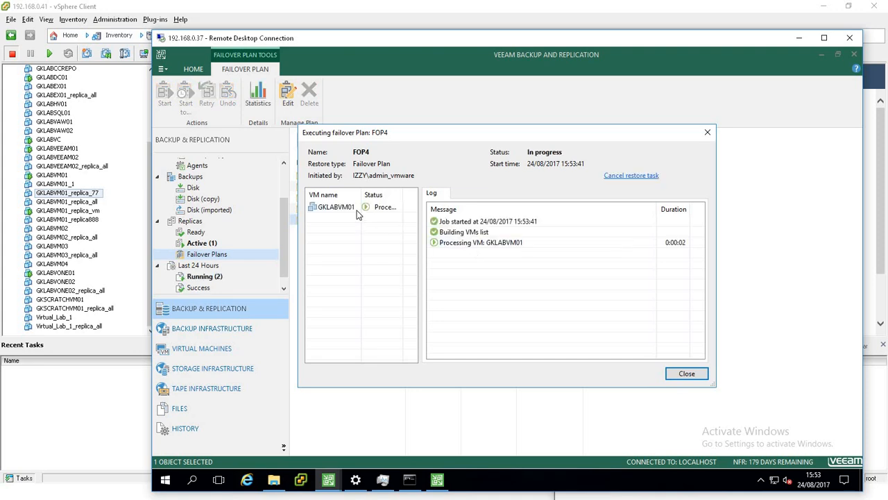
left_click(342, 212)
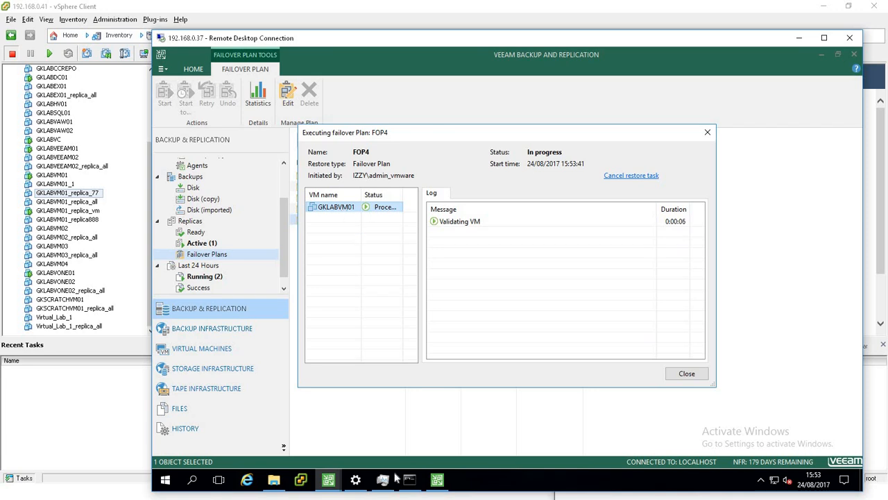
mouse_move(298, 493)
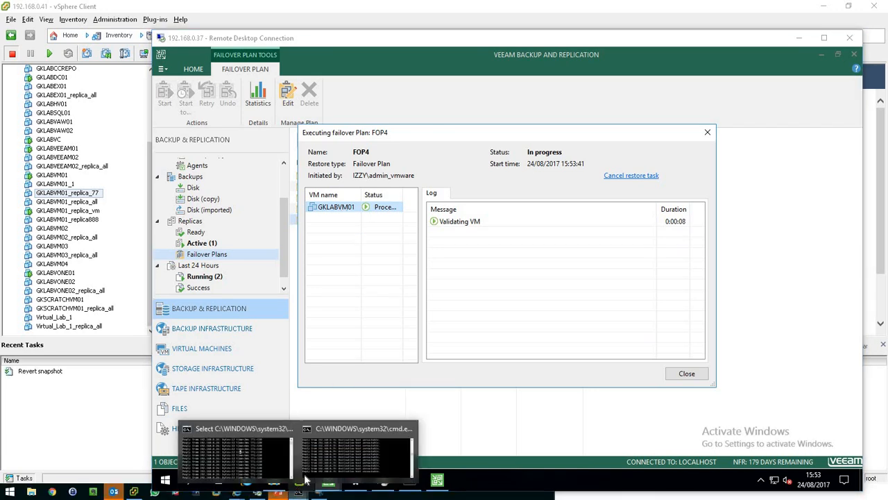
Bring up the command prompt windows pinging 192.168.0.77 and 192.168.0.26 to watch the failover.
left_click(338, 452)
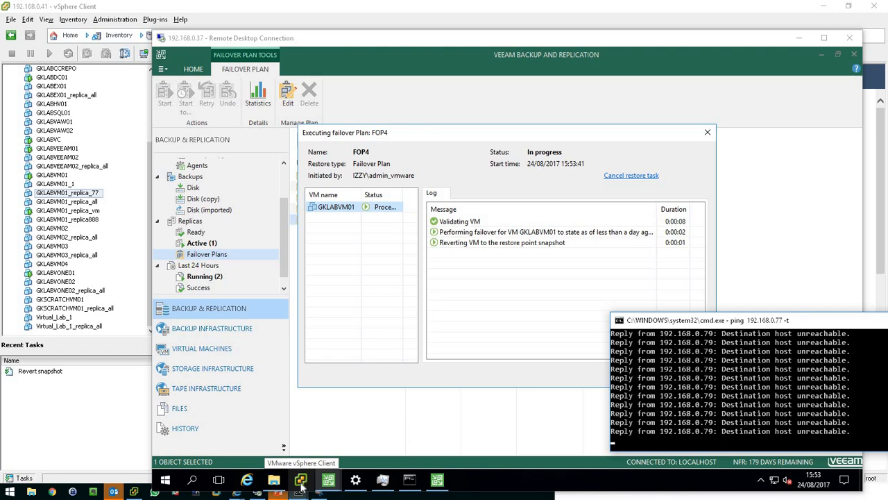
left_click(302, 484)
left_click(277, 491)
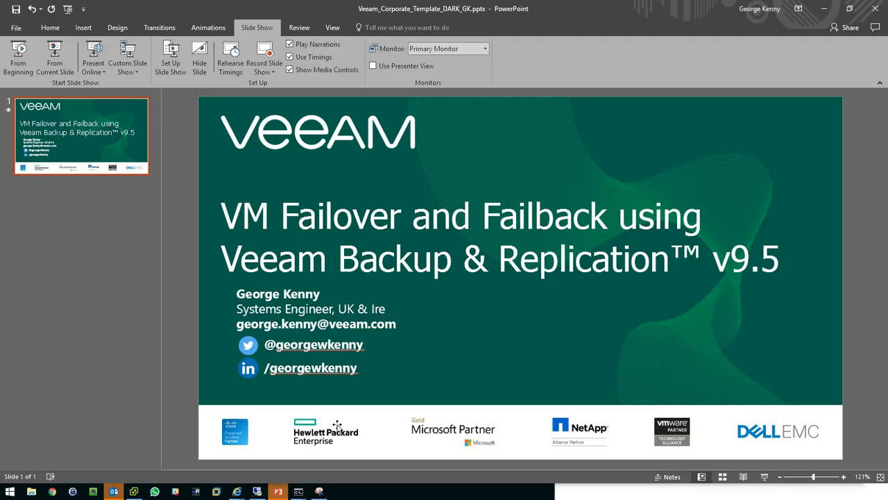
left_click(824, 9)
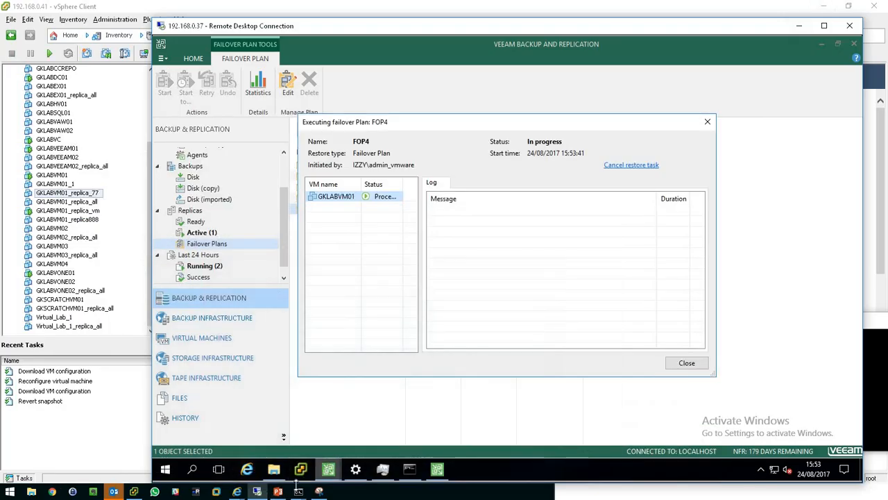
mouse_move(299, 492)
left_click(243, 458)
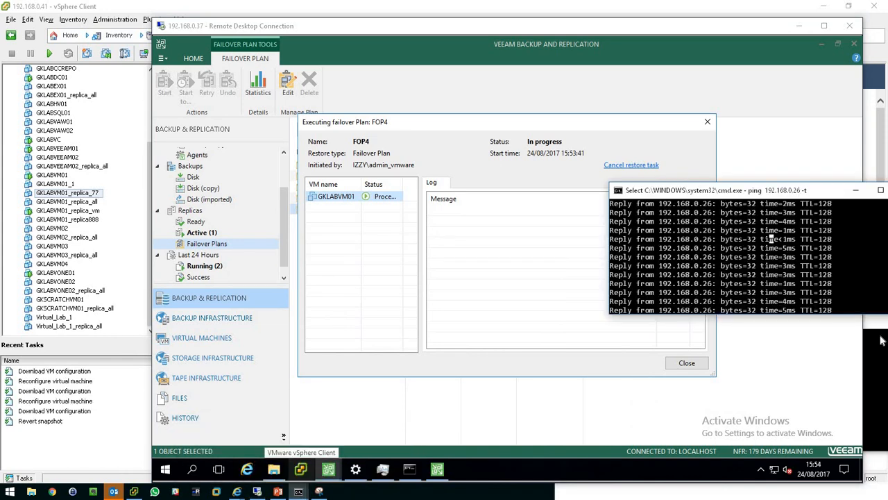
left_click(881, 365)
left_click_drag(770, 322, 766, 327)
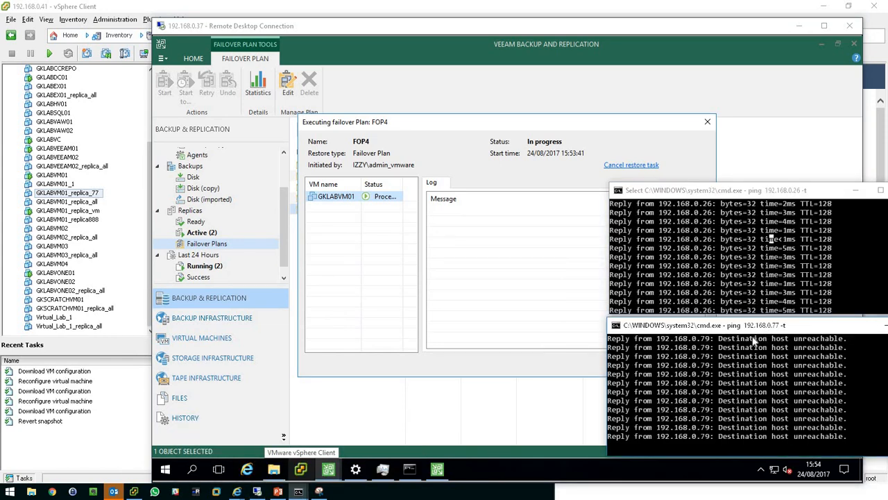
Inspect the GKLABVM01_replica_77 VM in the vSphere Client, then minimize the client.
left_click(81, 195)
right_click(81, 196)
mouse_move(104, 200)
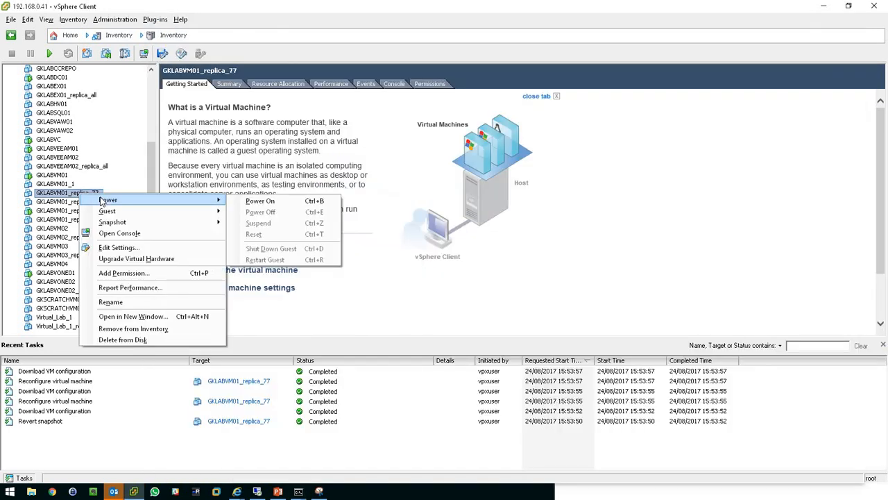
left_click(496, 8)
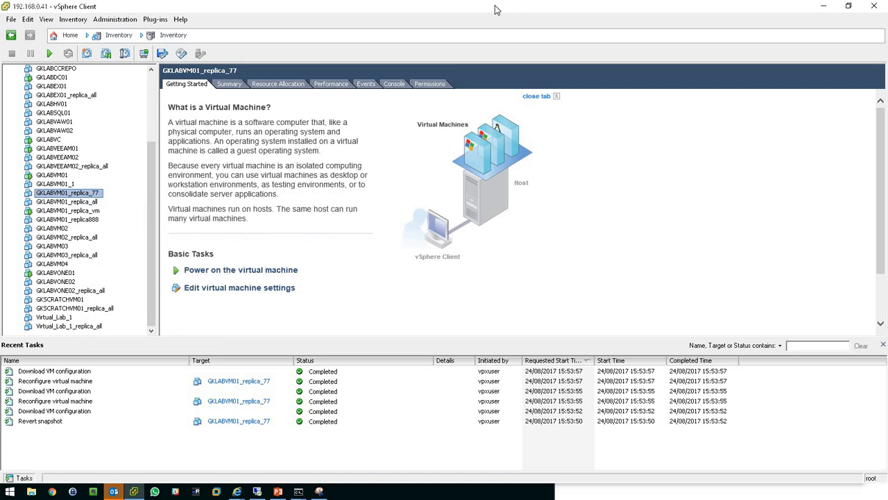
left_click(825, 12)
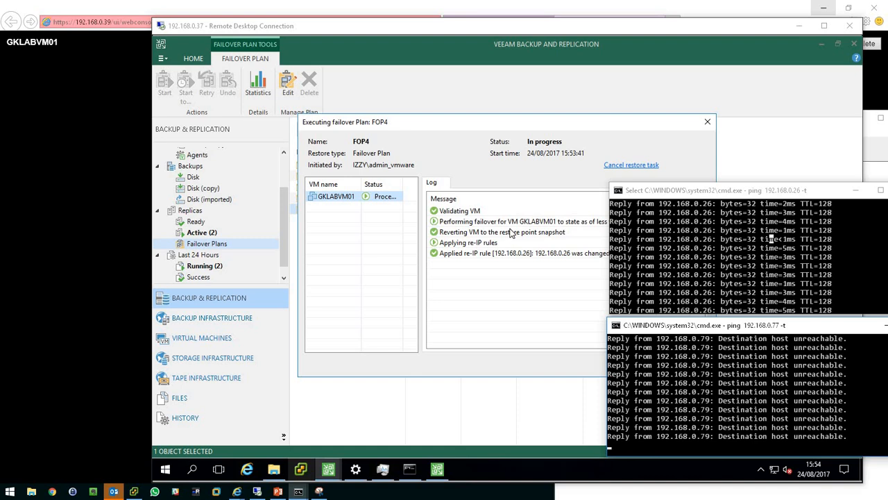
Review the FOP4 execution log for GKLABVM01 alongside both ping windows, then close the execution window.
left_click(493, 254)
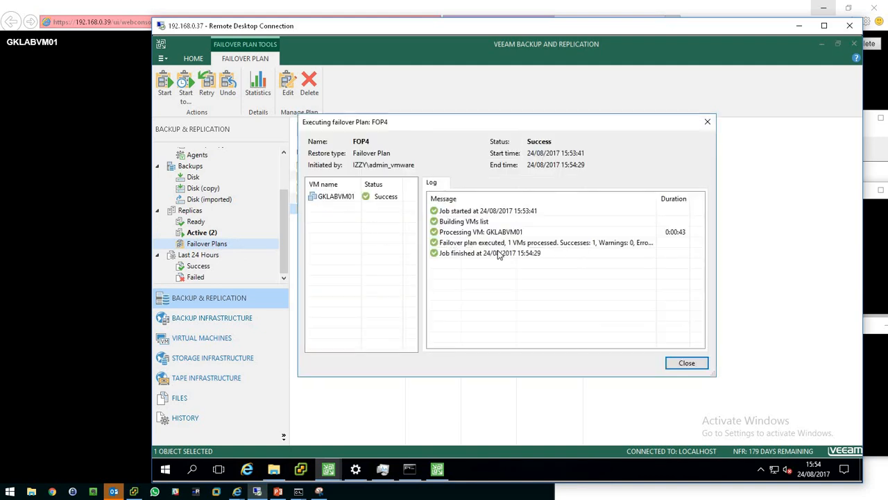
left_click(328, 197)
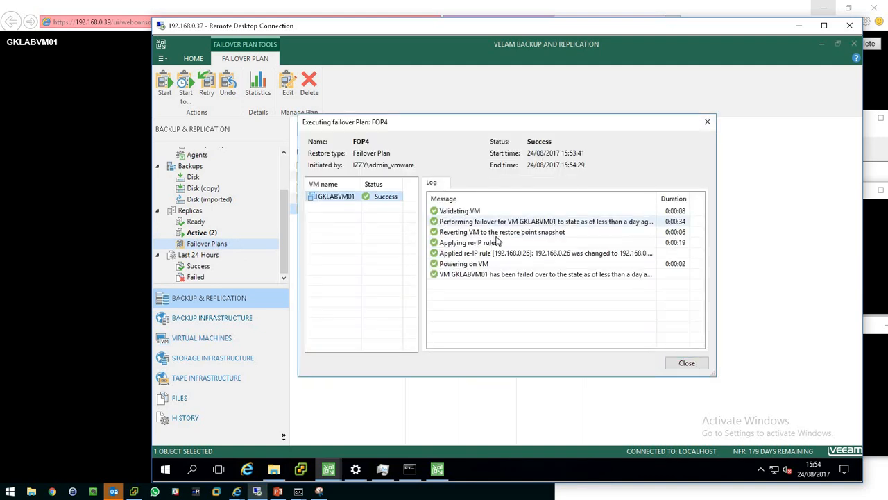
left_click(880, 247)
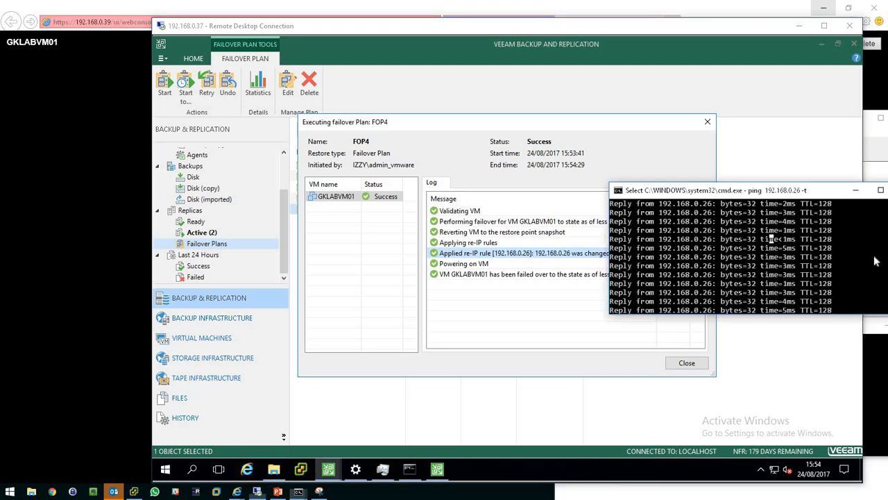
left_click(886, 370)
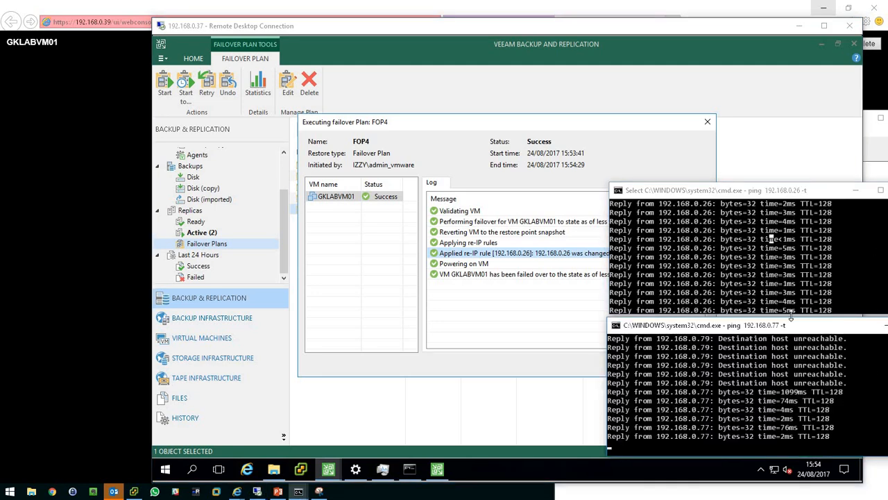
left_click_drag(792, 320, 786, 127)
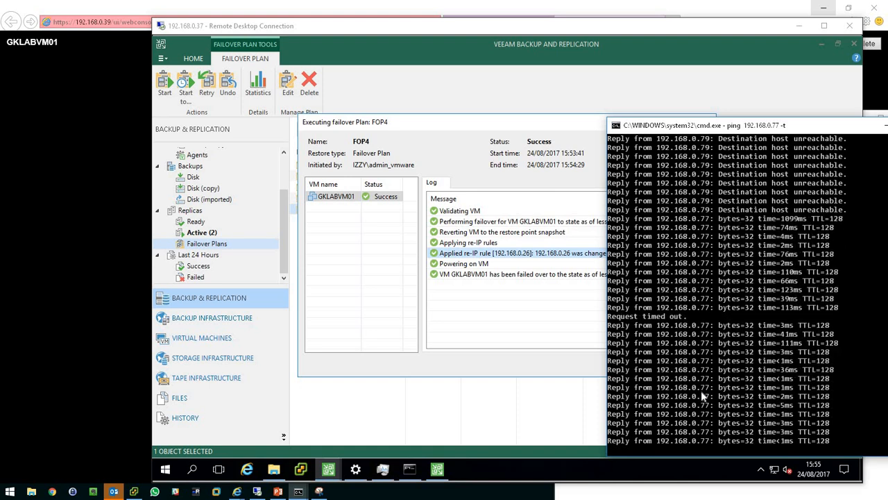
left_click(645, 357)
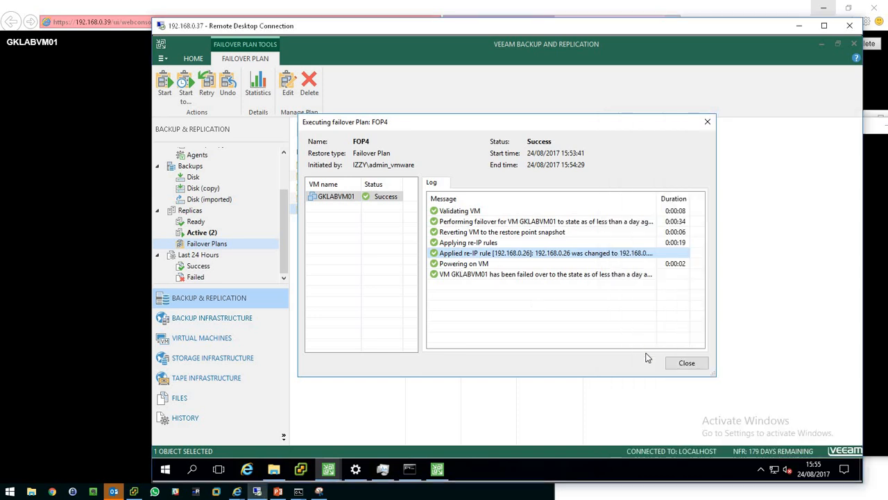
left_click(690, 363)
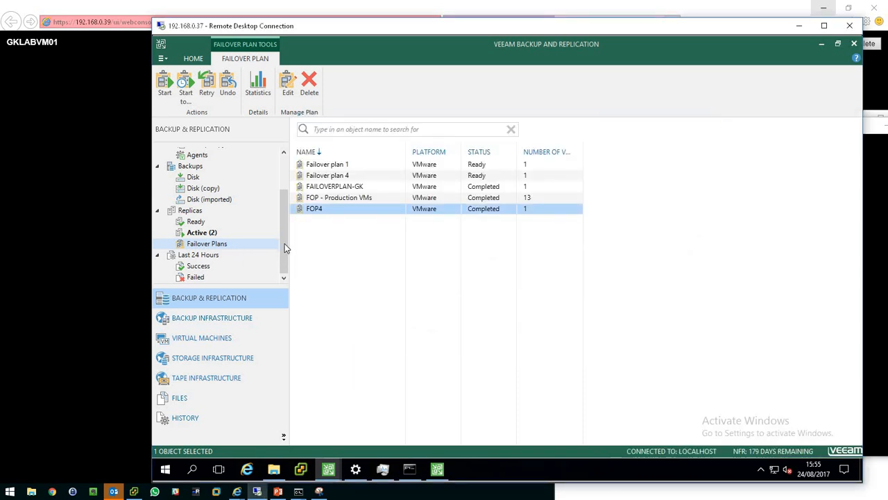
Open the properties of the active GKLABVM01 failover replica and close them.
left_click(199, 233)
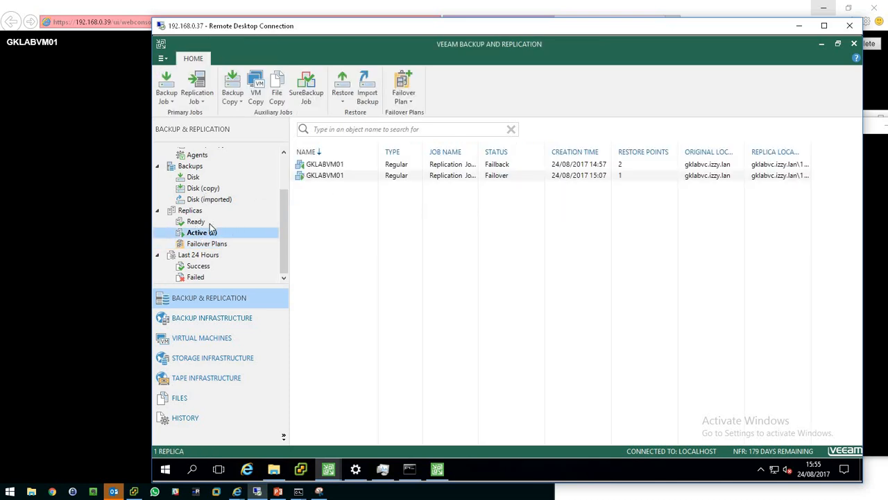
double_click(320, 177)
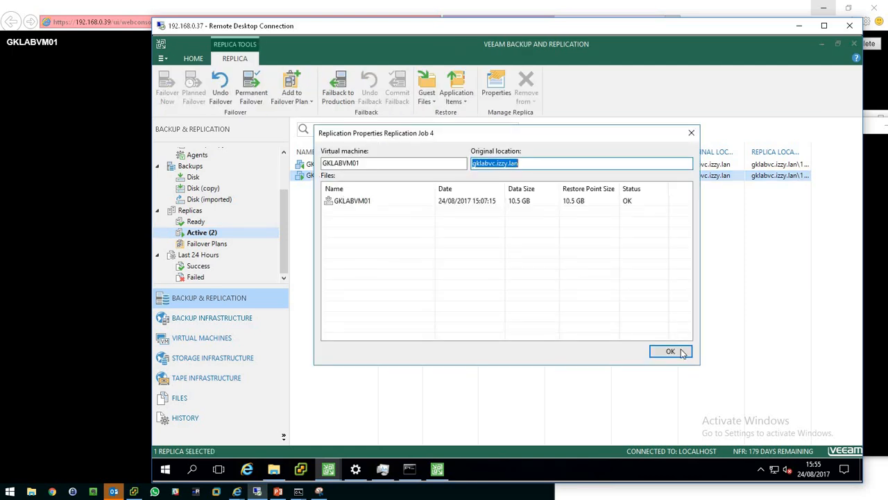
left_click(670, 350)
left_click(284, 181)
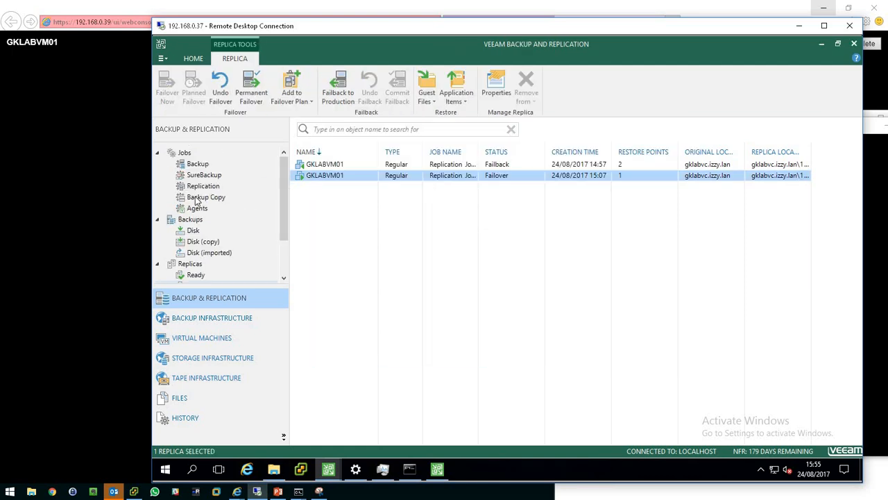
Open the report for Replication Job 4 from the replication jobs list, then minimize it.
left_click(215, 187)
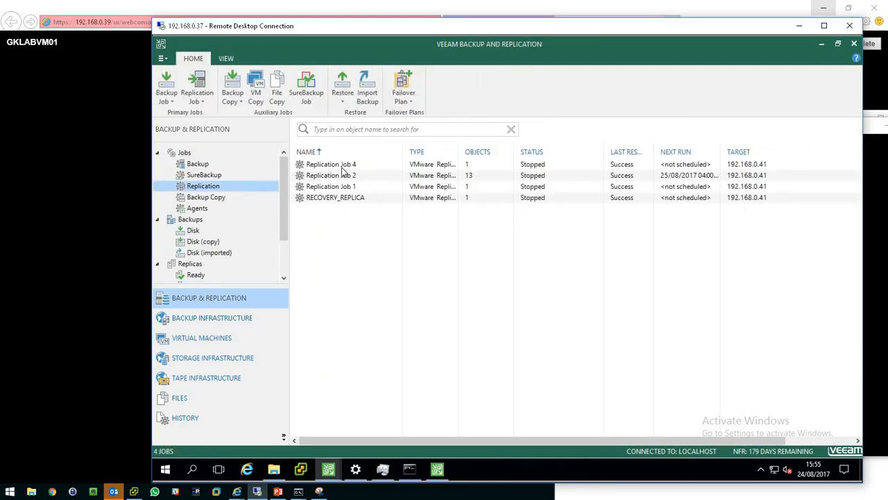
left_click(341, 165)
left_click(736, 76)
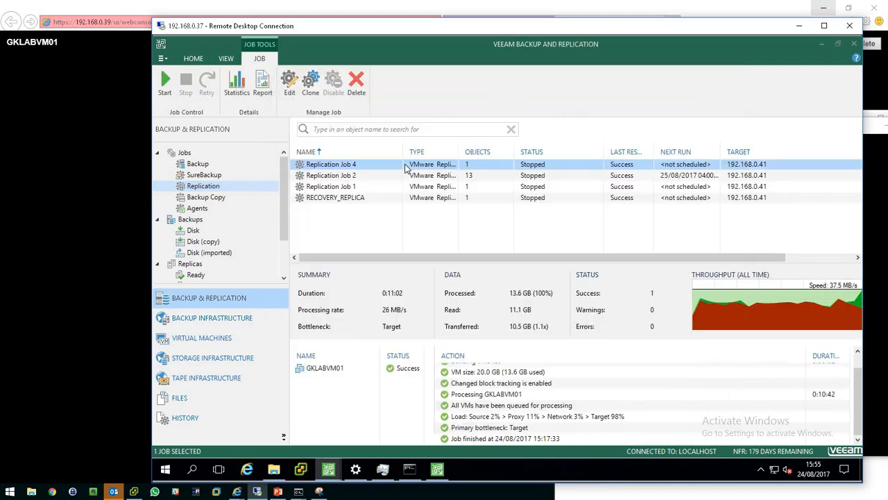
right_click(344, 166)
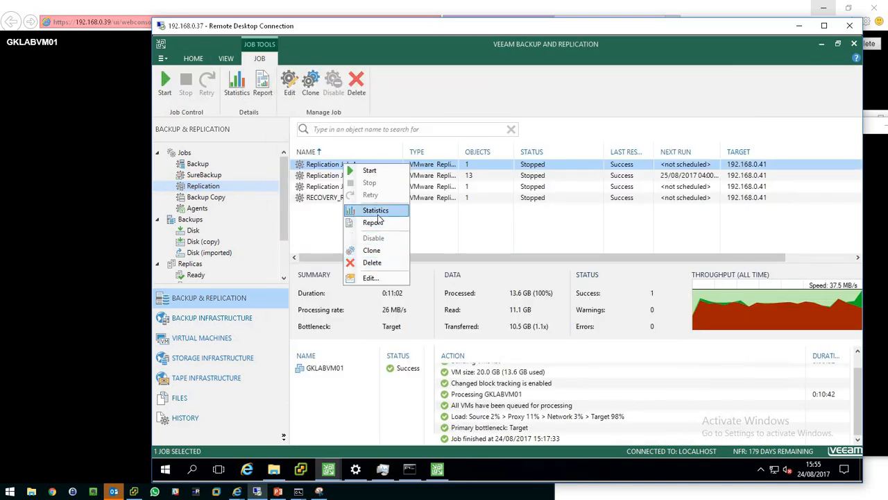
left_click(379, 222)
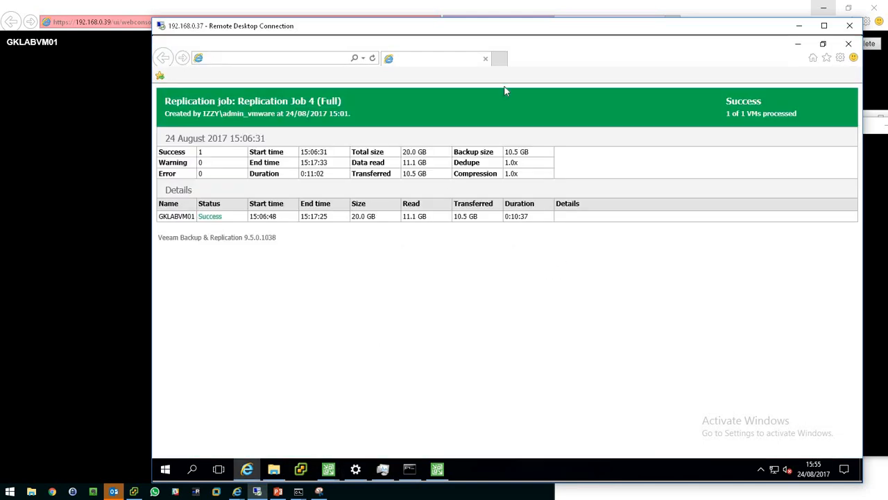
left_click(796, 49)
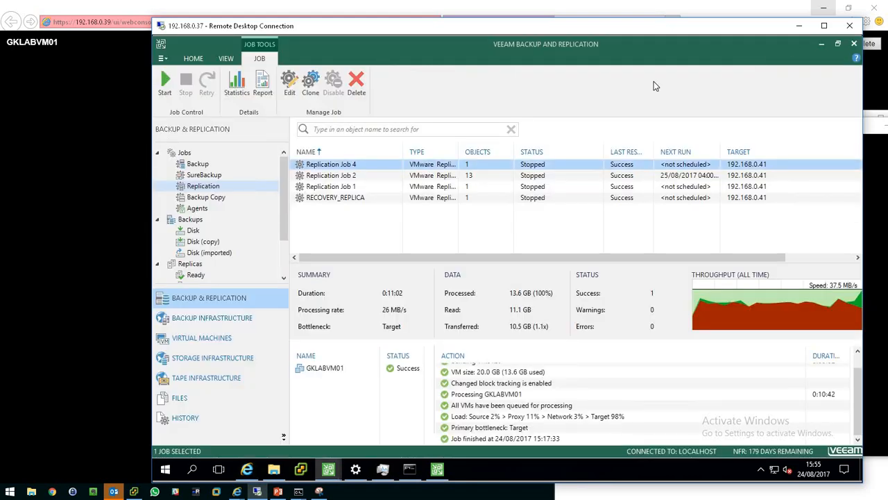
Open and scroll through the Replication Job 2 report, then minimize it.
right_click(333, 201)
right_click(344, 177)
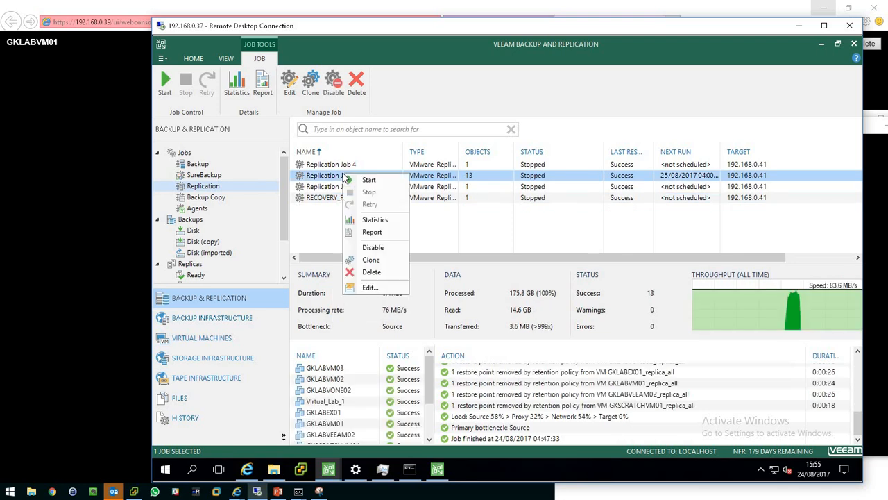
left_click(382, 232)
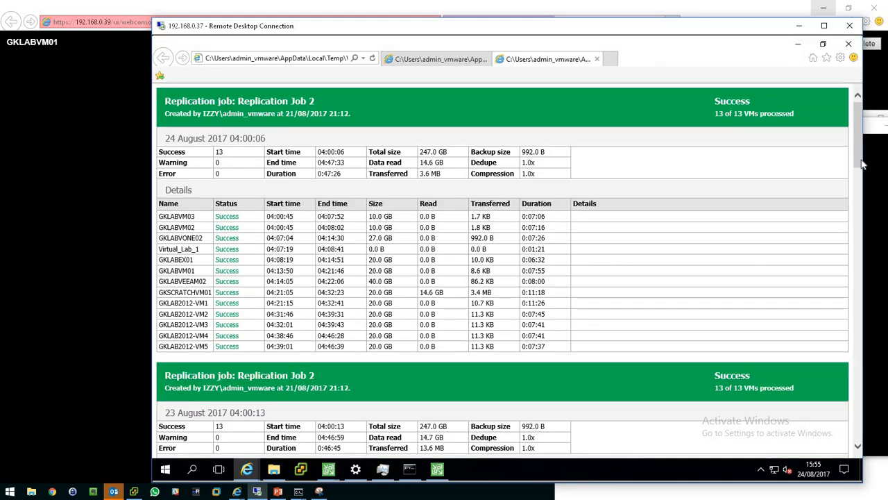
left_click_drag(857, 158, 817, 334)
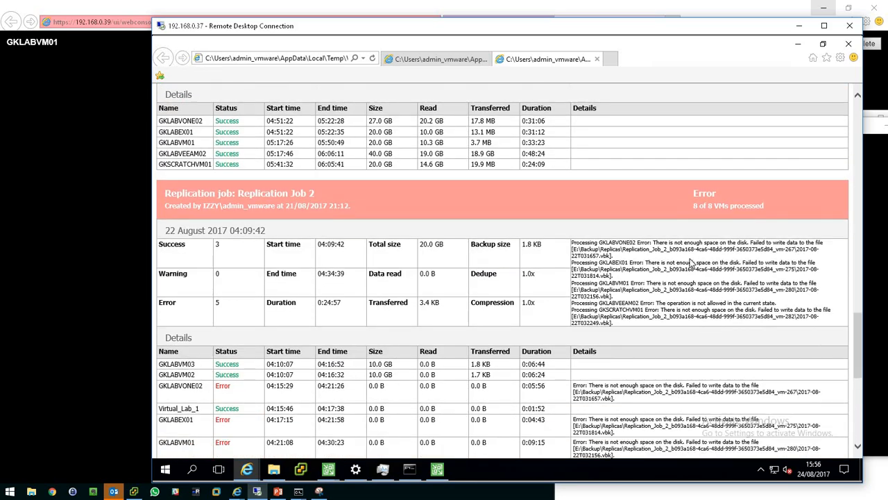
left_click_drag(694, 261, 731, 302)
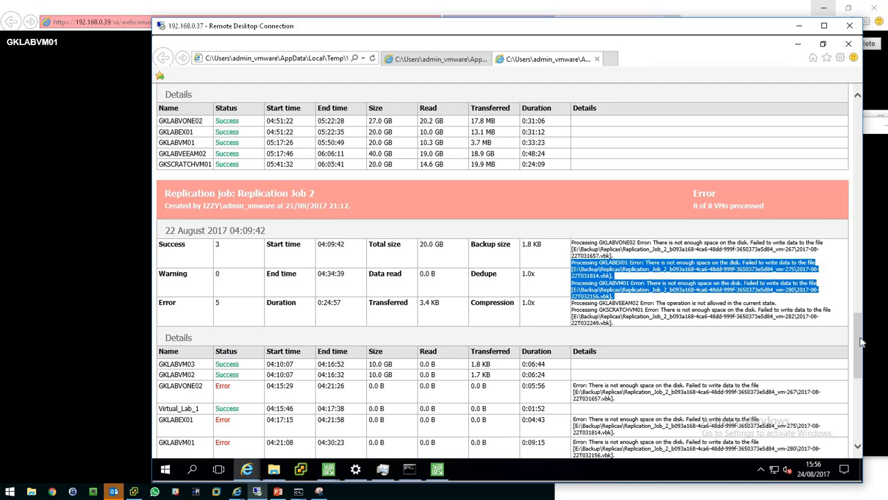
left_click_drag(858, 380, 837, 86)
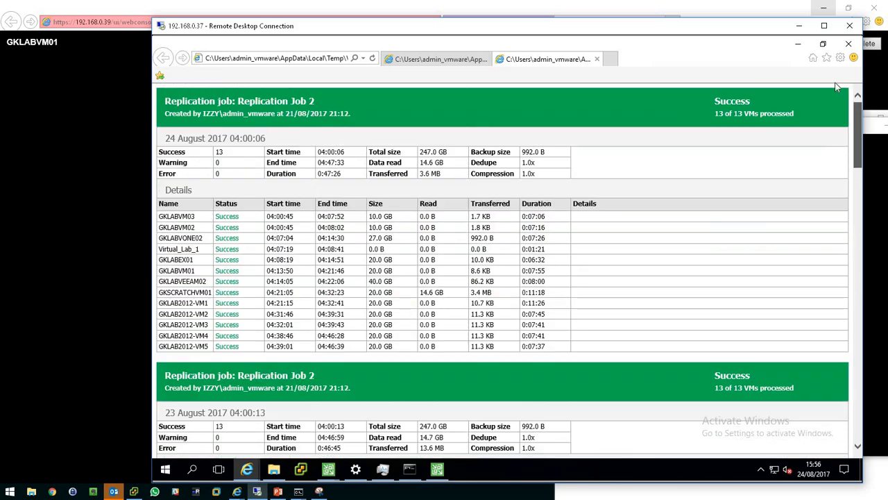
left_click(798, 44)
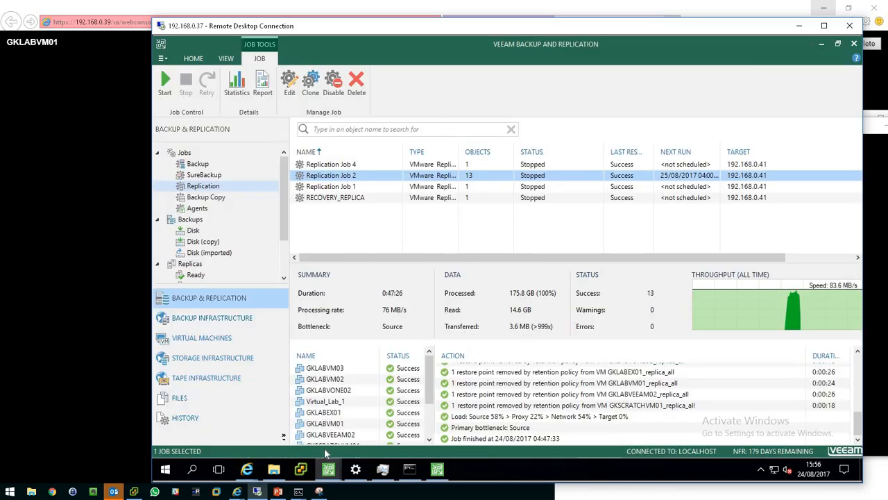
Switch to the vSphere Web Client and launch the remote console of GKLABVM01_replica_77.
left_click(134, 492)
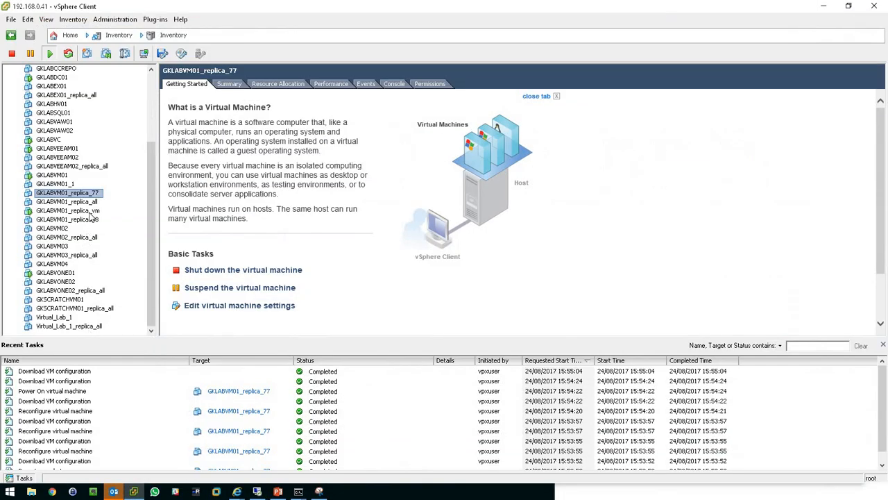
left_click(70, 184)
left_click(66, 193)
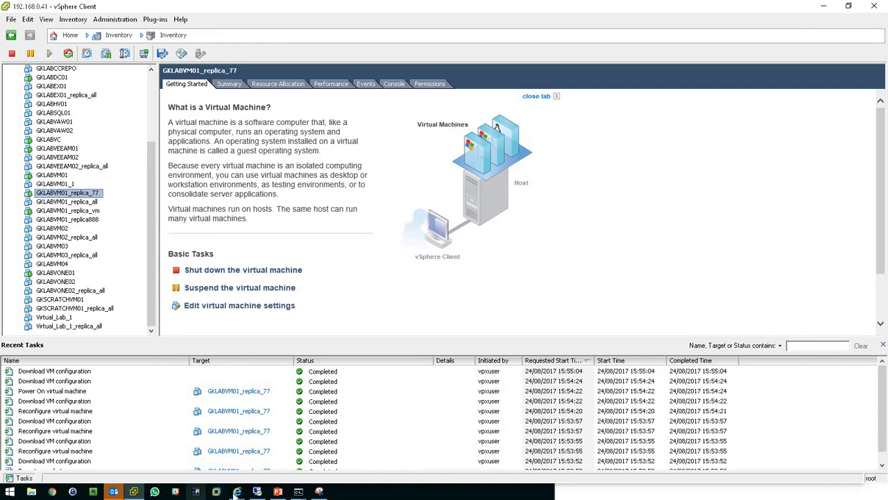
mouse_move(237, 491)
left_click(154, 451)
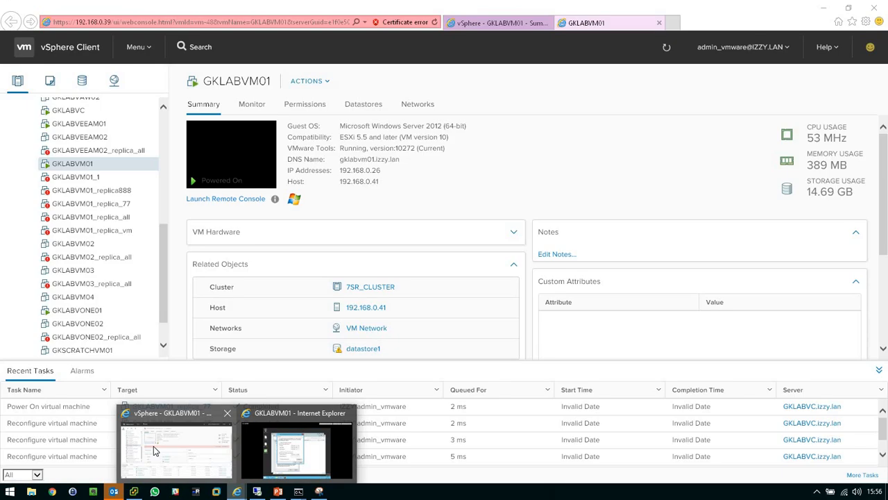
left_click(110, 153)
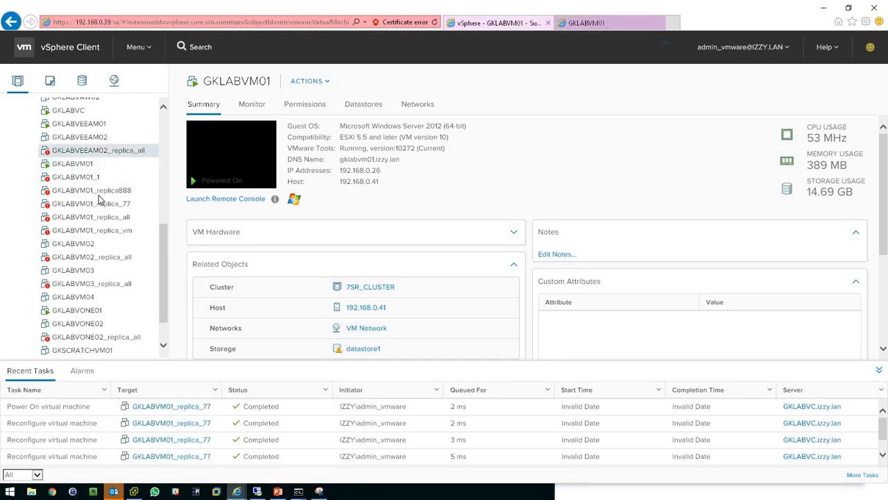
left_click(90, 206)
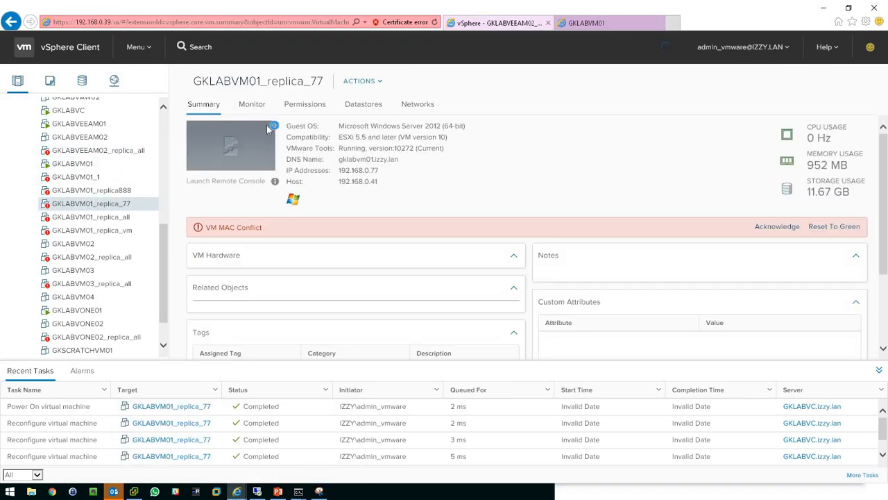
left_click(236, 151)
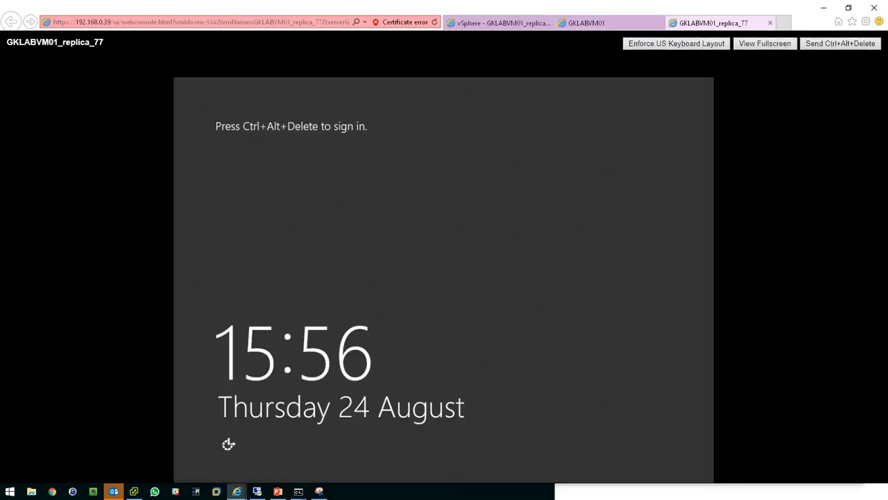
Sign in to the replica VM's console as admin_vmware, entering the account password.
left_click(835, 44)
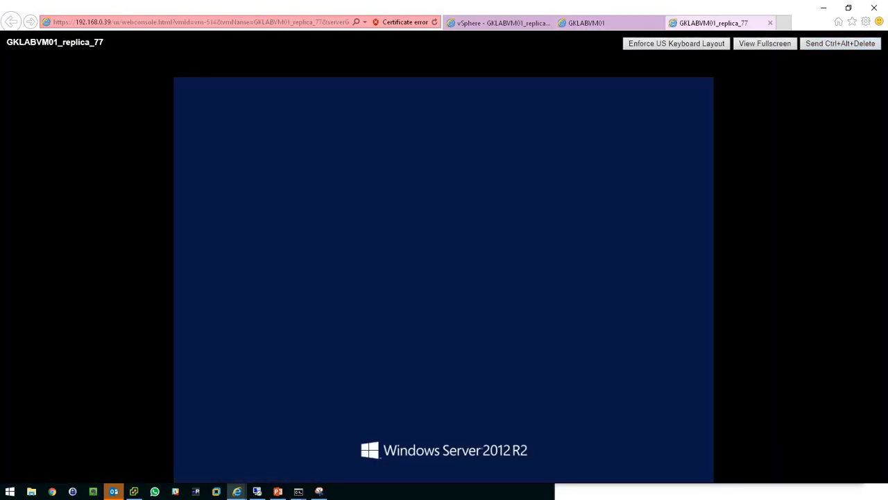
left_click(358, 268)
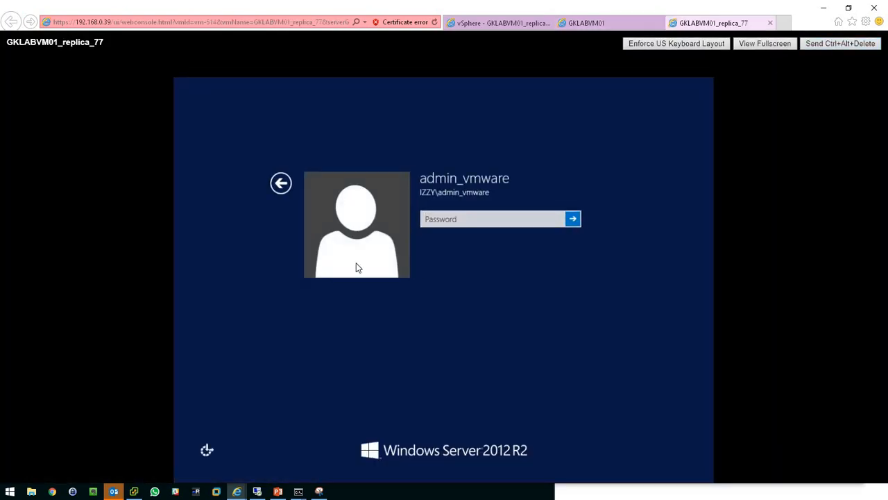
type("••••••••••")
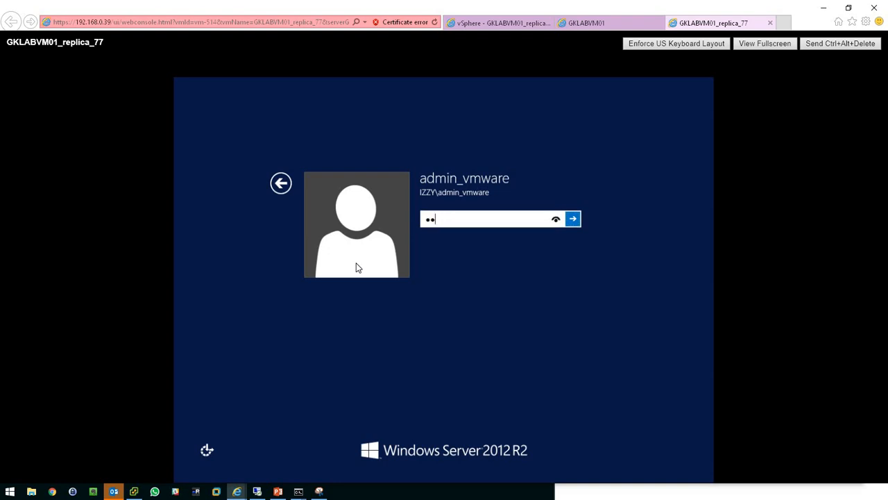
key("Return")
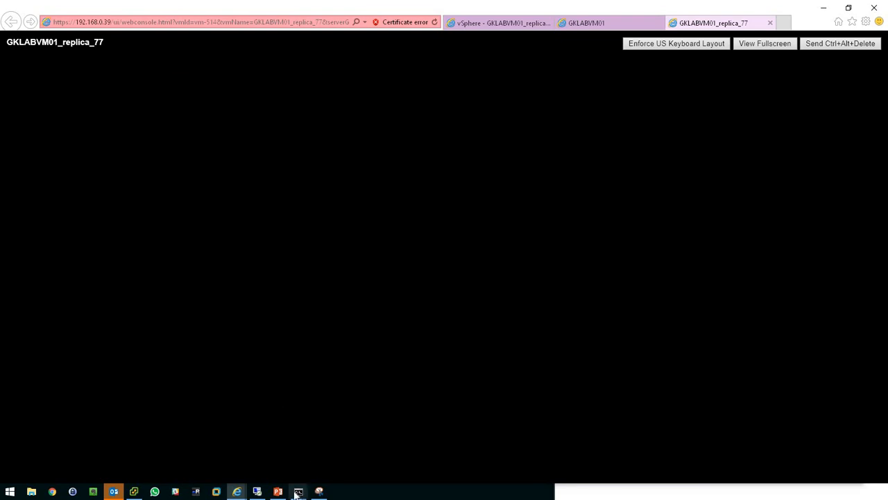
Bring up the command prompt pinging 192.168.0.77 over the console.
mouse_move(297, 491)
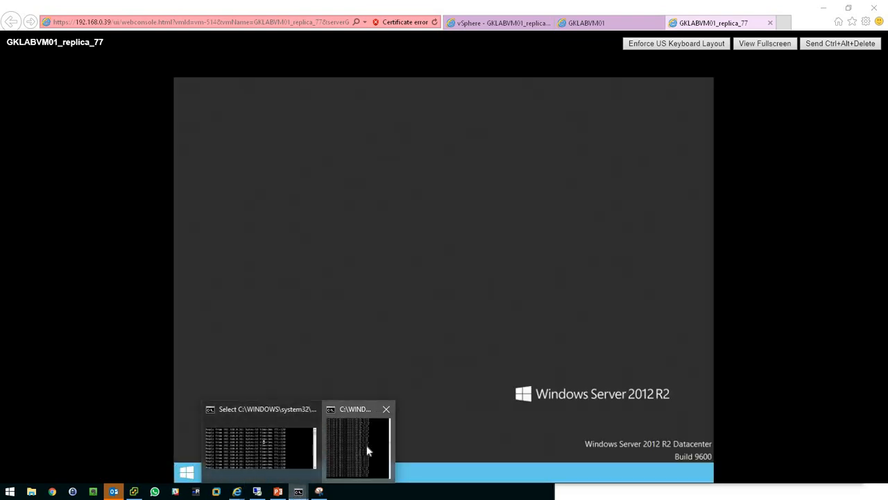
left_click(367, 452)
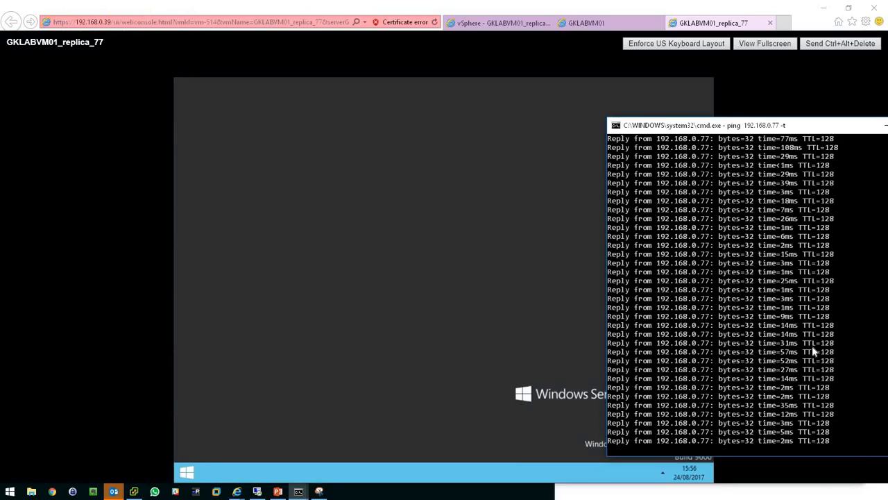
Dismiss the Shutdown Event Tracker on the replica's desktop and open the Network and Sharing Center from the network tray icon.
left_click(379, 371)
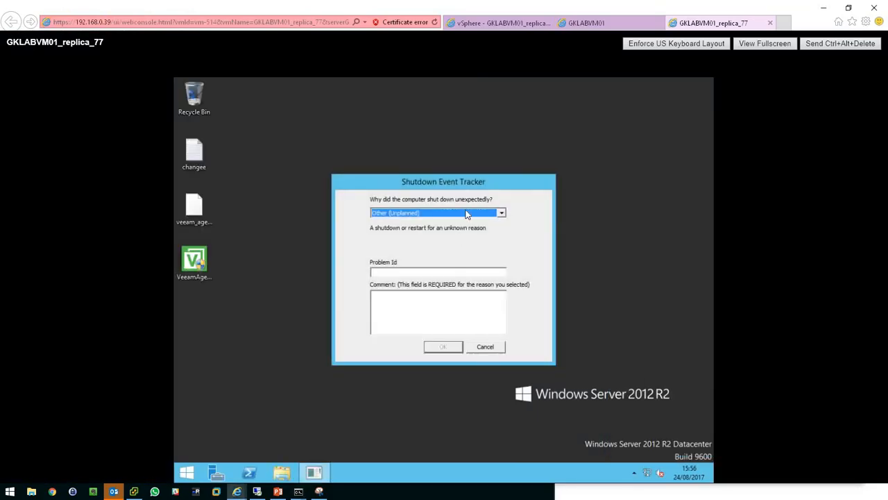
left_click(489, 346)
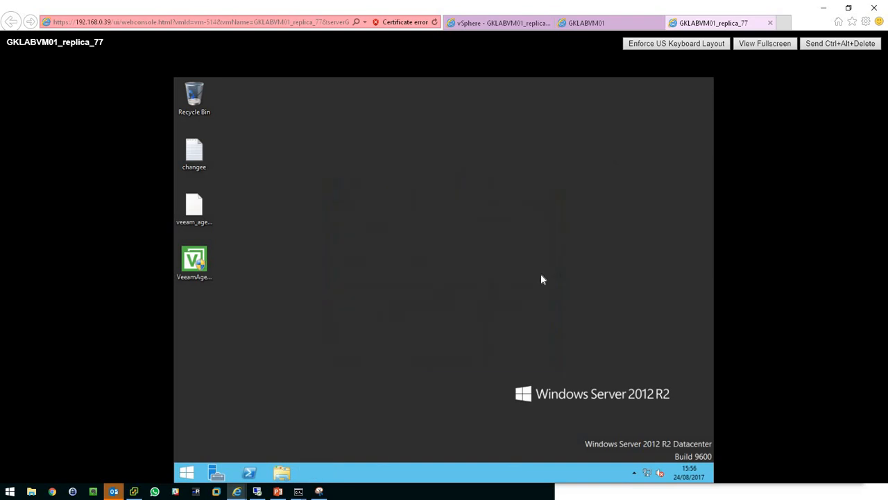
left_click(633, 473)
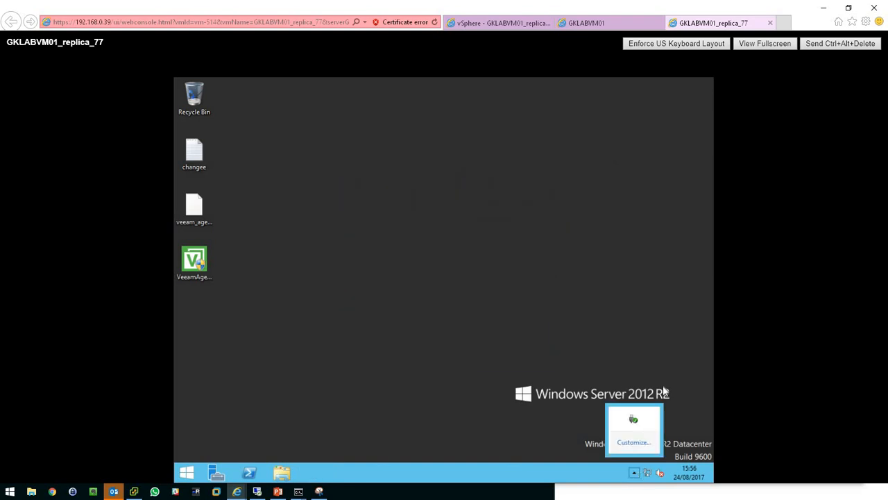
right_click(647, 473)
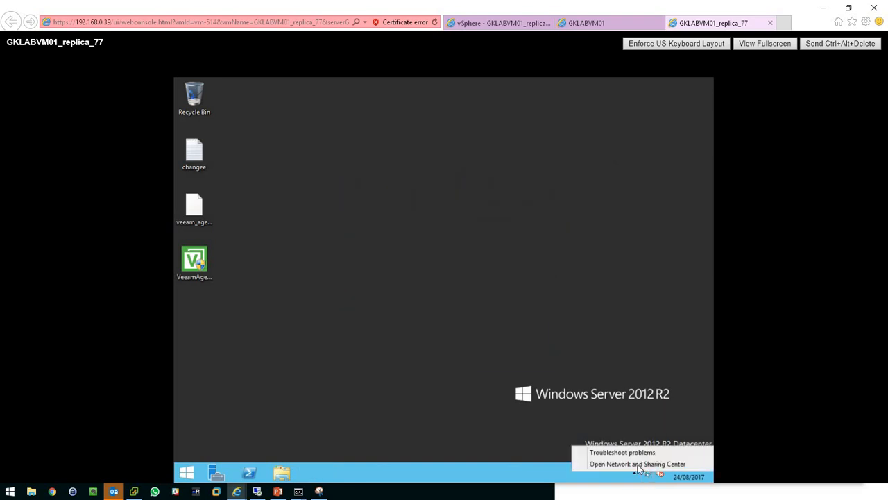
left_click(638, 464)
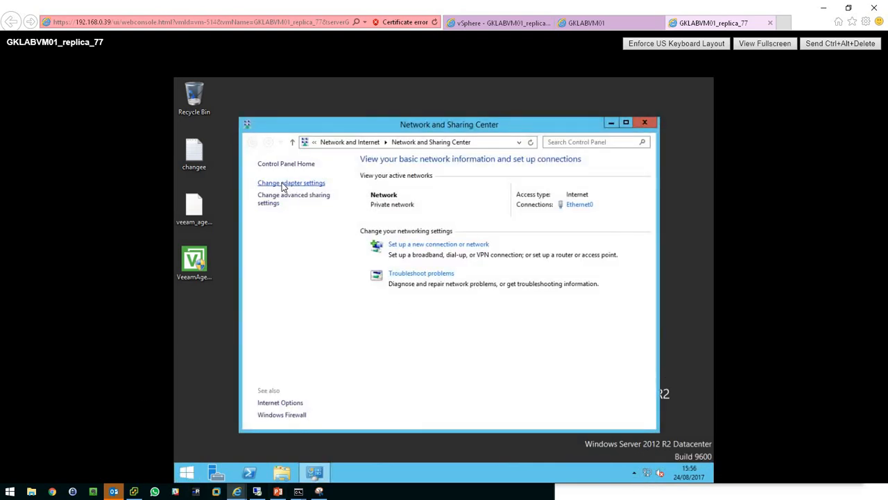
Open the adapter settings and enable the disabled Ethernet0 network adapter.
left_click(285, 183)
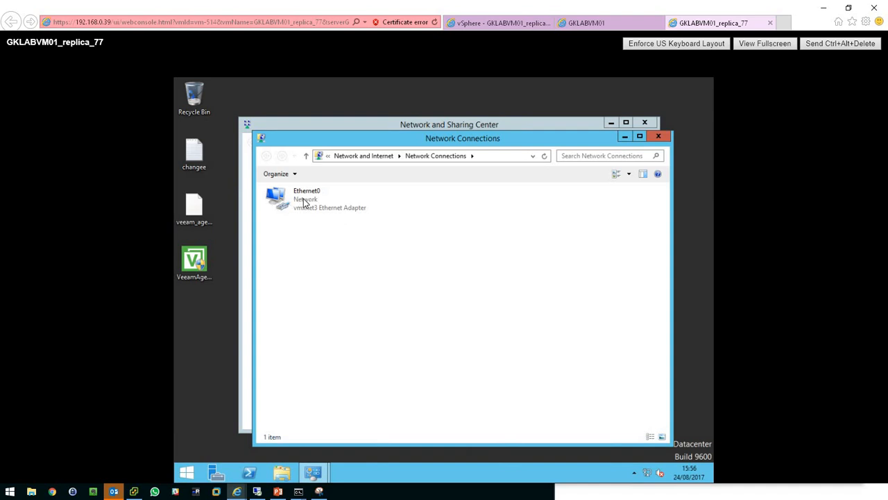
left_click(304, 201)
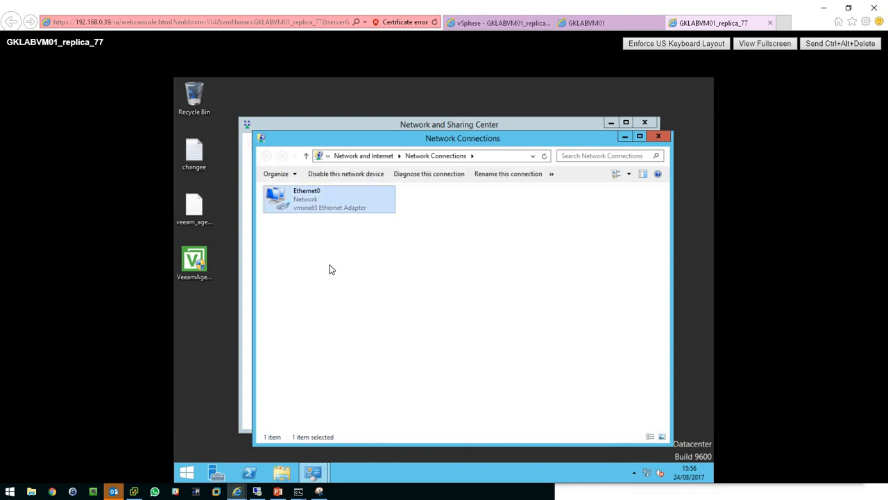
right_click(300, 197)
left_click(316, 208)
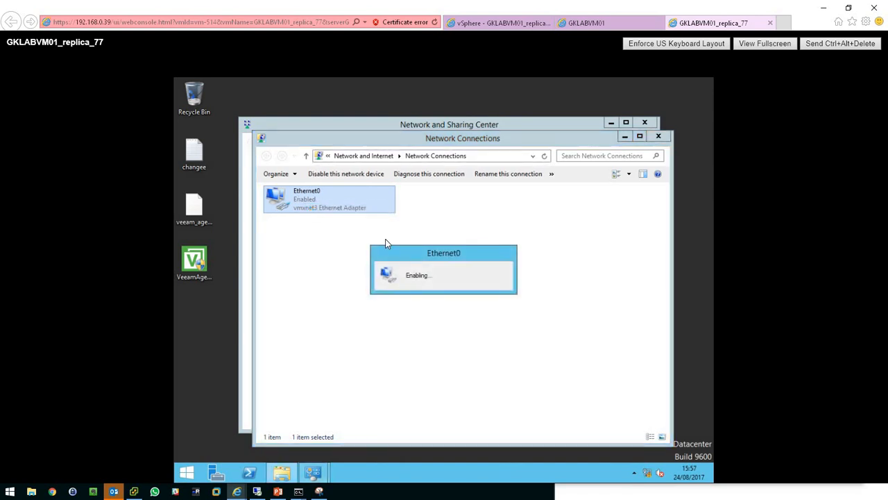
Open Ethernet0's properties and its Internet Protocol Version 4 (TCP/IPv4) settings to review the IP configuration.
right_click(313, 203)
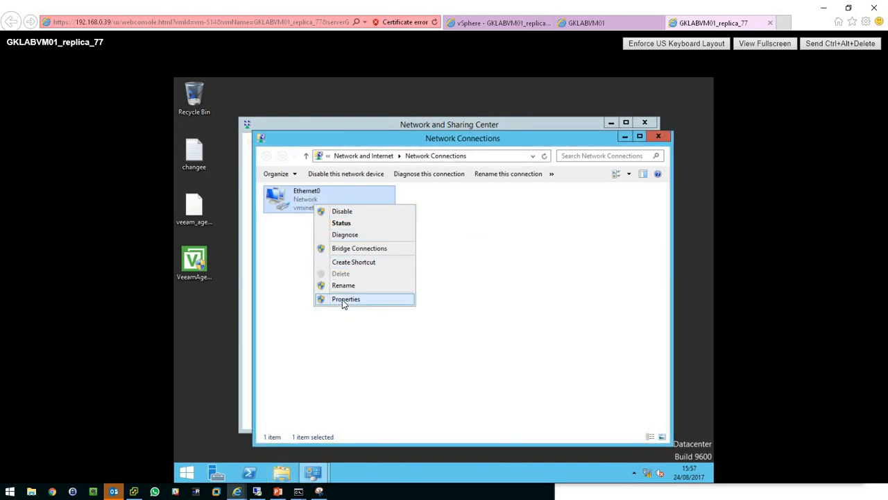
left_click(343, 299)
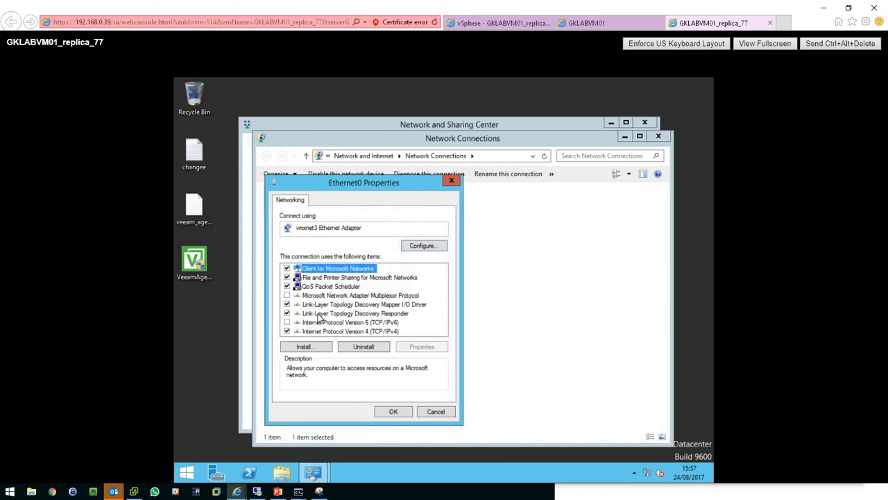
double_click(322, 334)
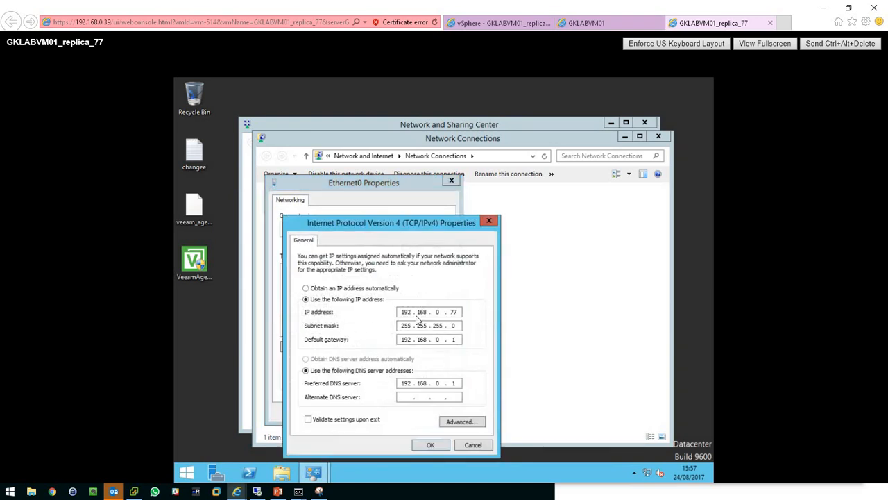
Switch to the Snipping Tool and circle the original IP address ending .26 and the preferred DNS server in the captured screenshot.
left_click(319, 491)
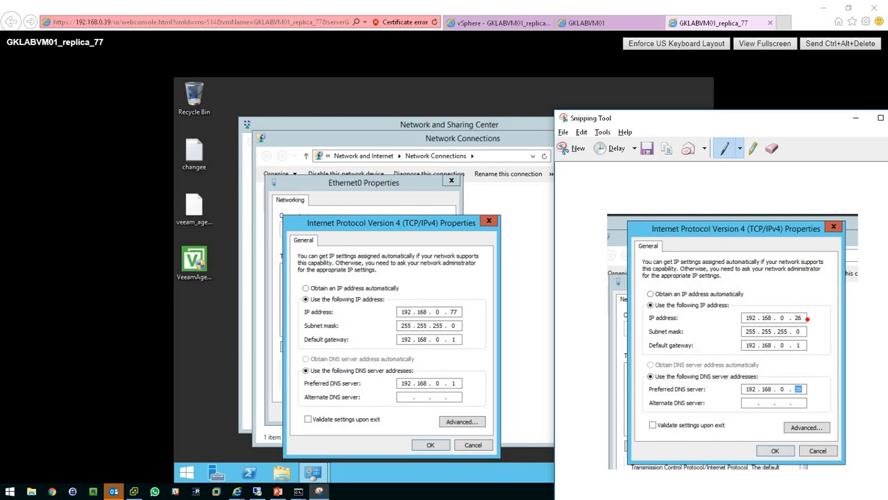
mouse_move(810, 305)
left_mouse_down()
mouse_move(784, 308)
mouse_move(805, 332)
mouse_move(815, 308)
left_mouse_up()
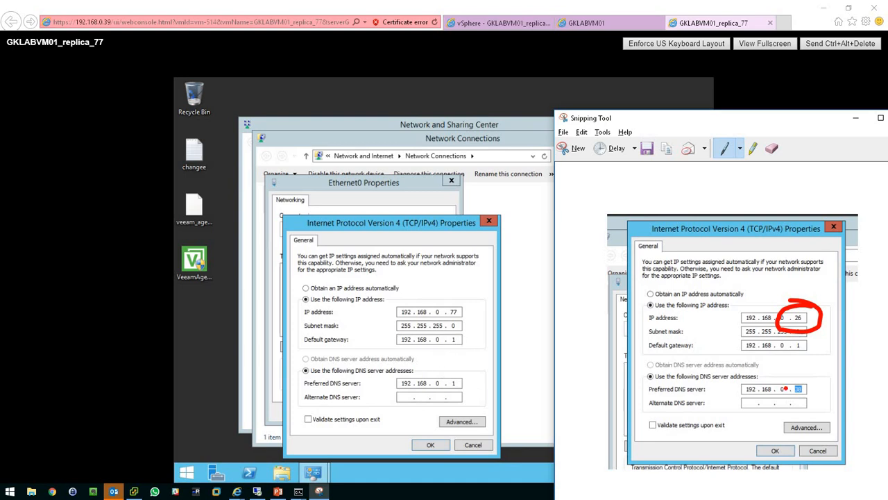
mouse_move(812, 383)
left_mouse_down()
mouse_move(778, 380)
mouse_move(810, 408)
mouse_move(809, 372)
left_mouse_up()
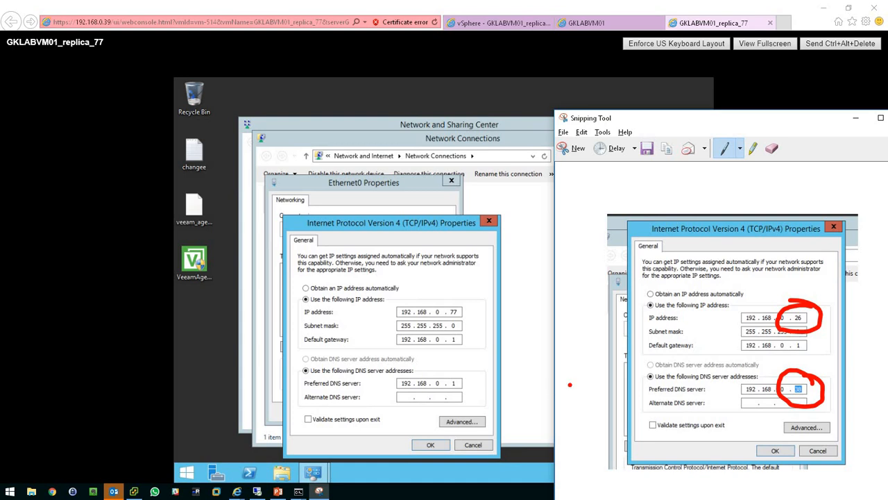
Cancel the IPv4 and Ethernet0 property dialogs and close the Network Connections and Network and Sharing Center windows.
left_click(389, 227)
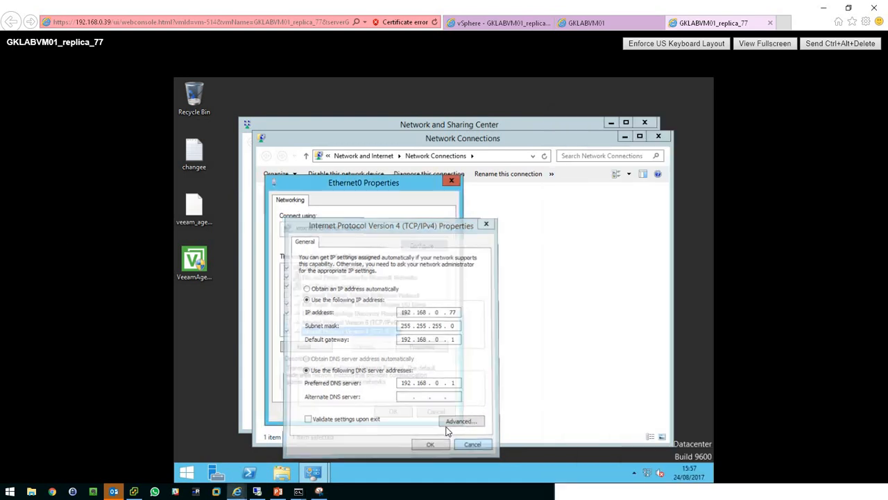
left_click(474, 446)
left_click(436, 414)
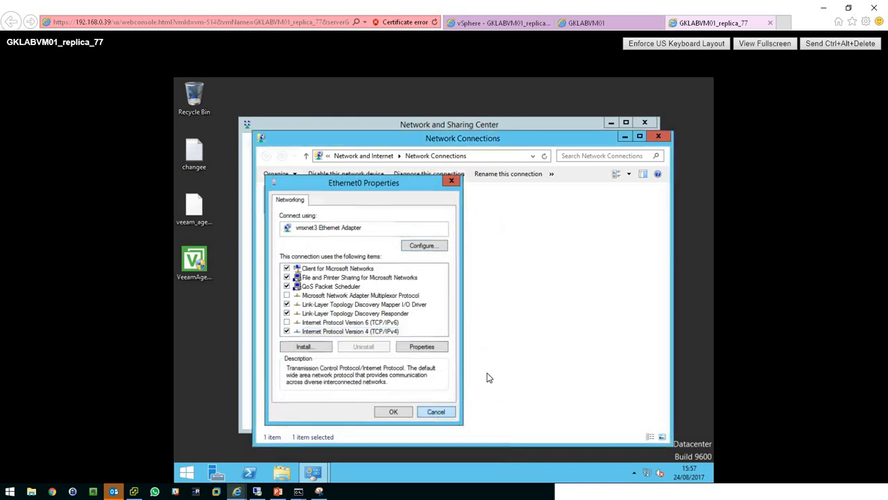
left_click(659, 136)
key("alt+F4")
Create a new text document on the replica's desktop and paste two copies of it.
right_click(374, 164)
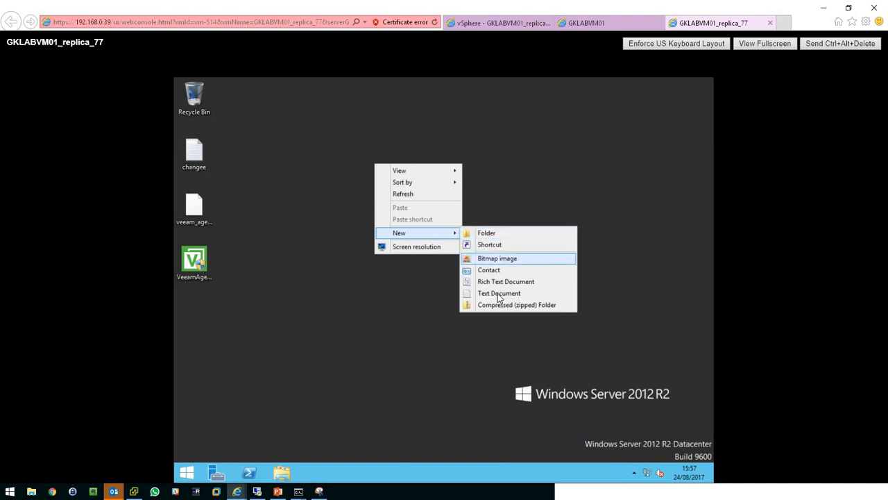
left_click(498, 293)
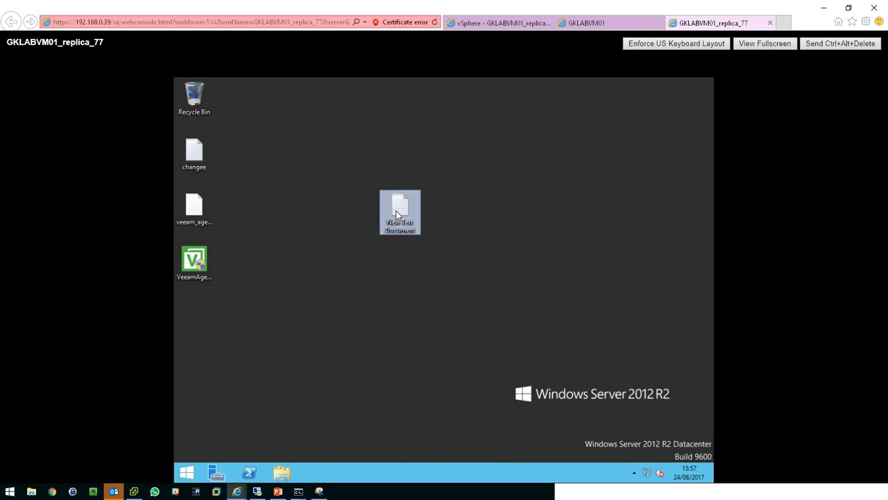
key("ctrl+c")
left_click(528, 290)
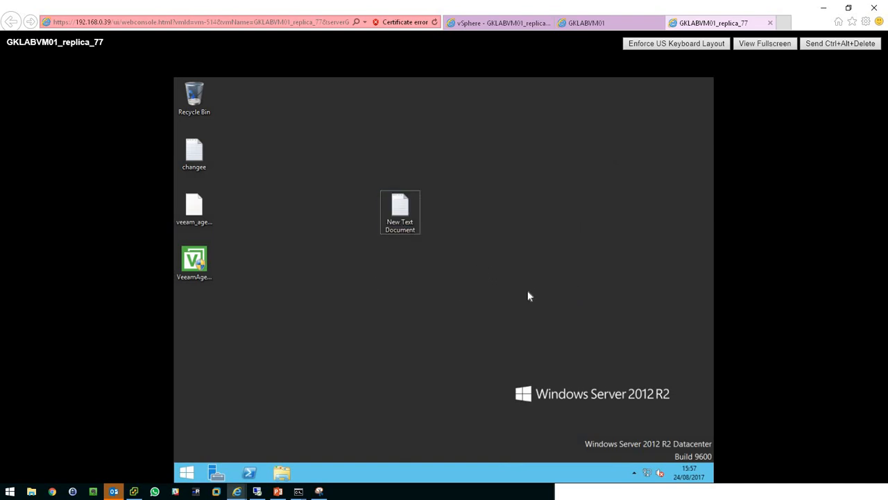
key("ctrl+v")
key("ctrl+v")
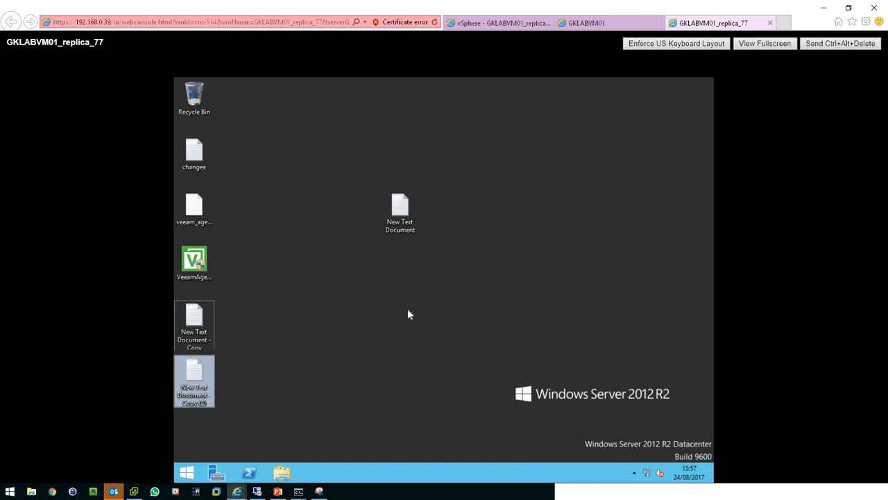
Select the desktop files and move the new text document to the right side of the desktop.
left_click_drag(359, 183, 431, 263)
left_click_drag(400, 211, 605, 213)
left_click(437, 296)
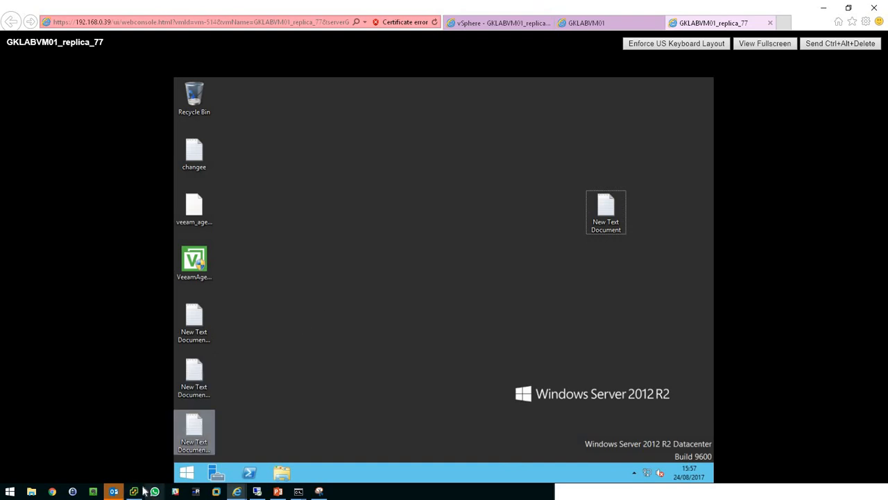
Switch to the Veeam Backup & Replication console and open the Active replicas list, passing through Failover Plans.
left_click(256, 492)
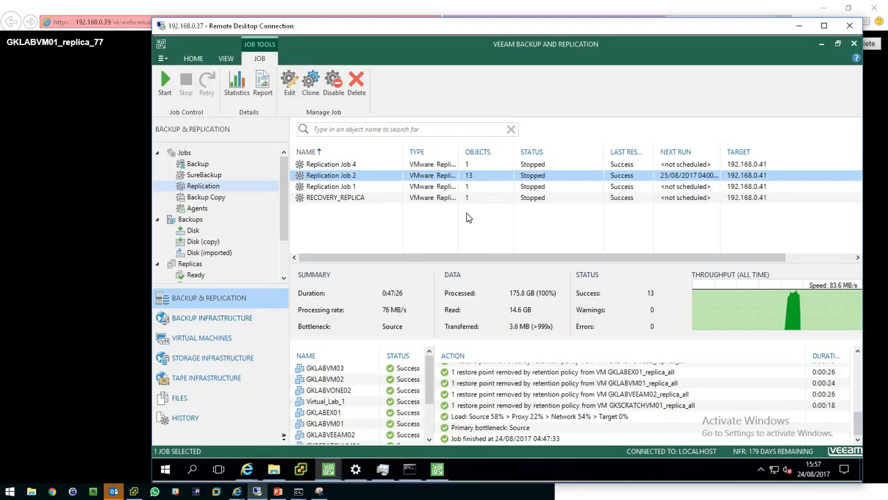
left_click(352, 154)
scroll(222, 236, "down", 2)
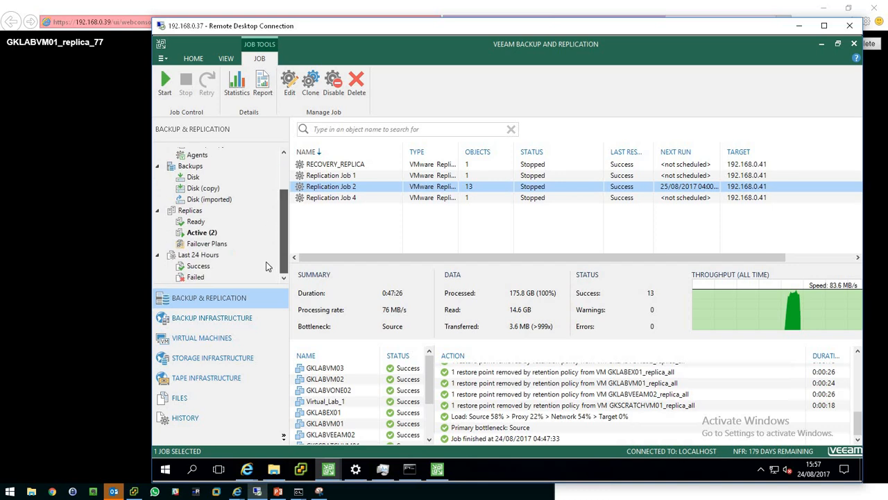
left_click(206, 244)
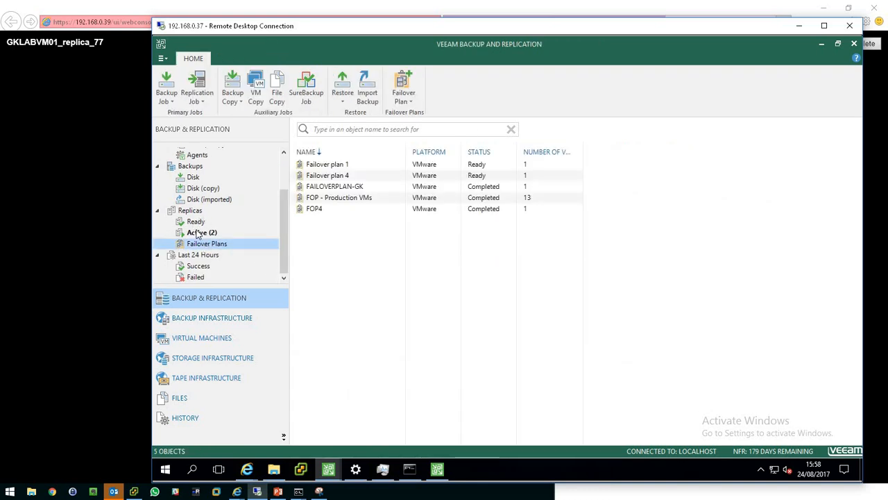
left_click(199, 233)
Start Failback to production for the GKLABVM01 replica from Replication Job 4, keeping GKLABVM01_replica_77 selected.
left_click(334, 178)
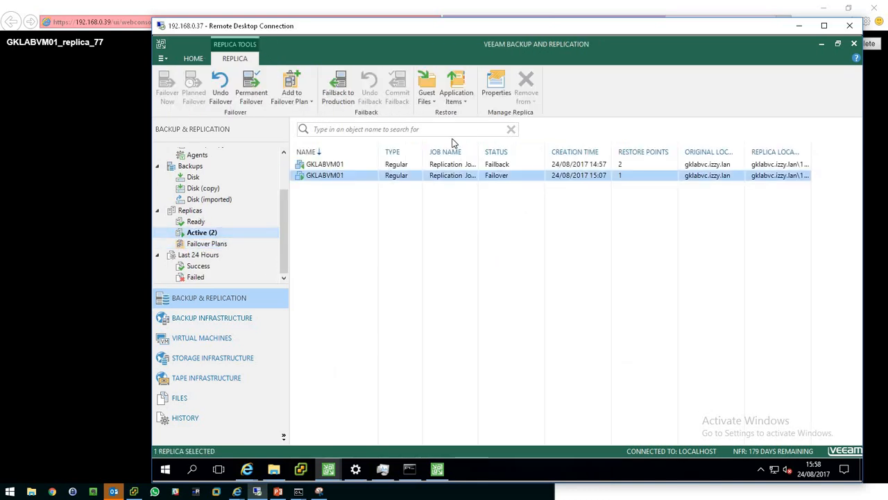
left_click_drag(478, 148, 486, 151)
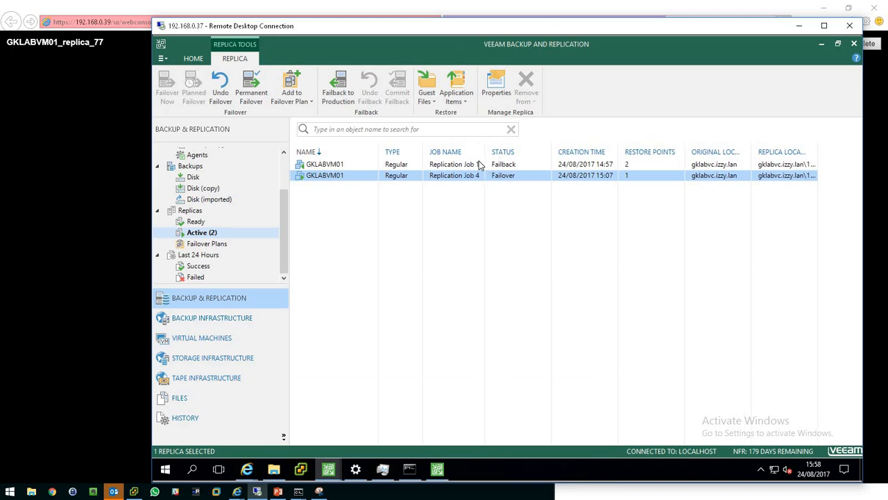
right_click(450, 177)
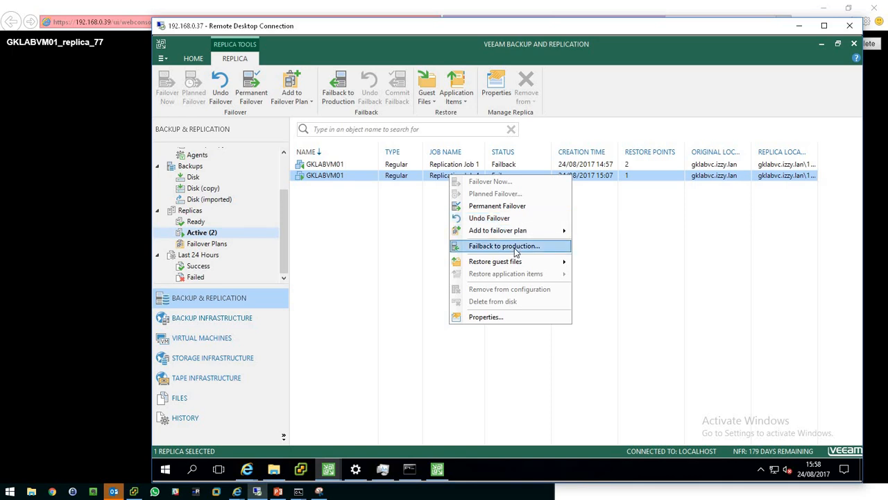
left_click(514, 247)
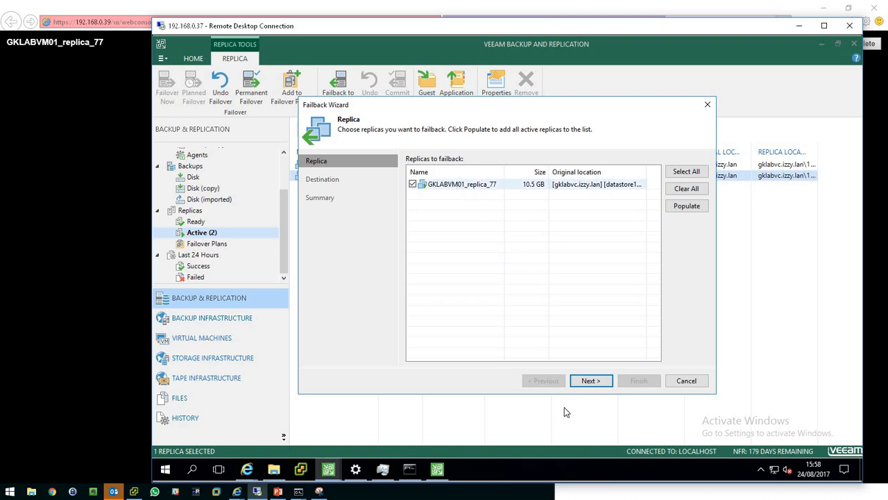
left_click(590, 381)
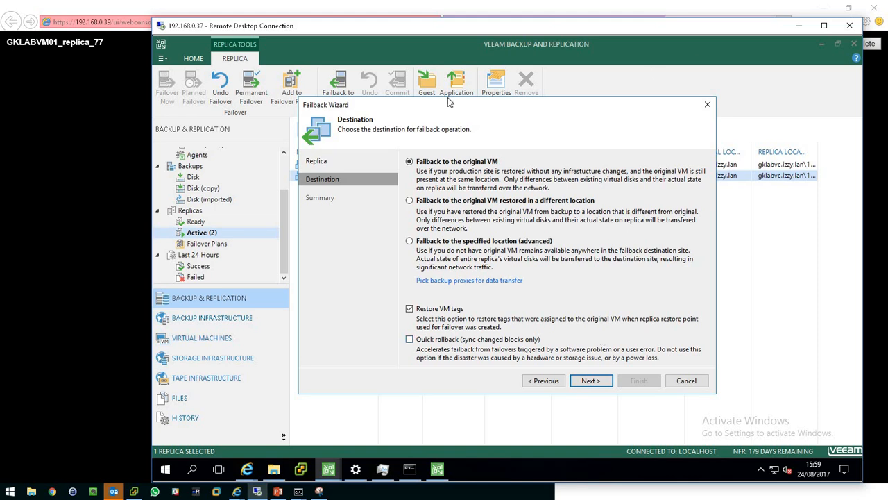
Choose Failback to the original VM as the failback destination and continue.
left_click(448, 240)
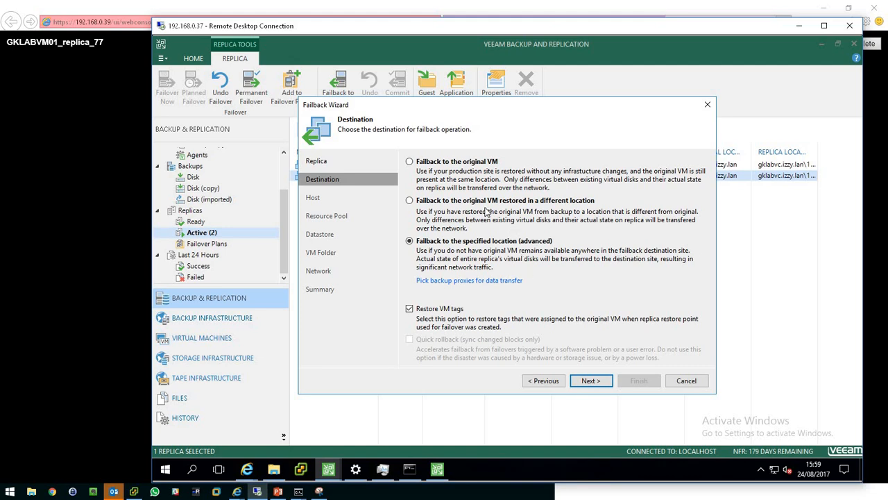
left_click(455, 162)
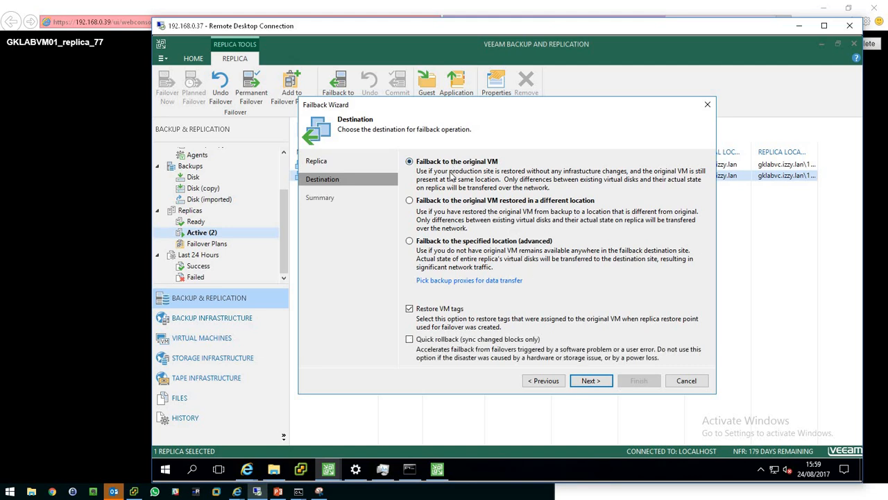
left_click(596, 381)
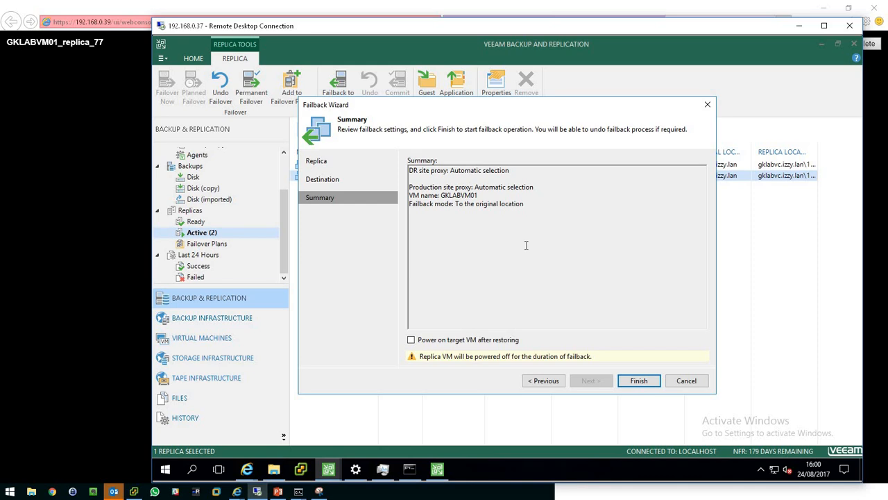
Enable powering on the target VM after restoring and finish the wizard to start the failback.
left_click(411, 339)
left_click(640, 381)
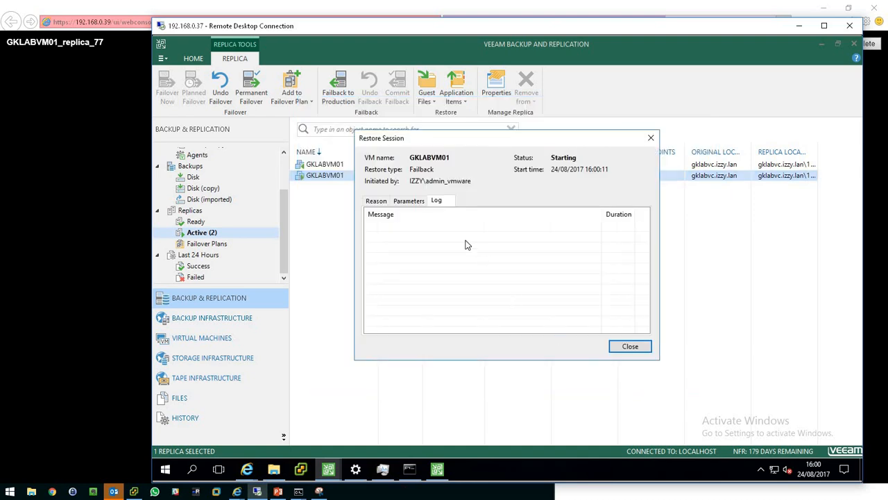
left_click_drag(489, 138, 510, 126)
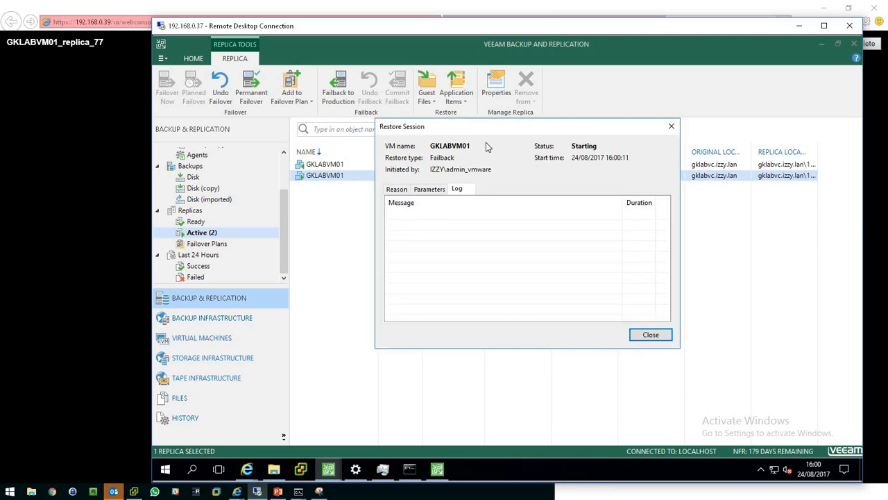
mouse_move(300, 493)
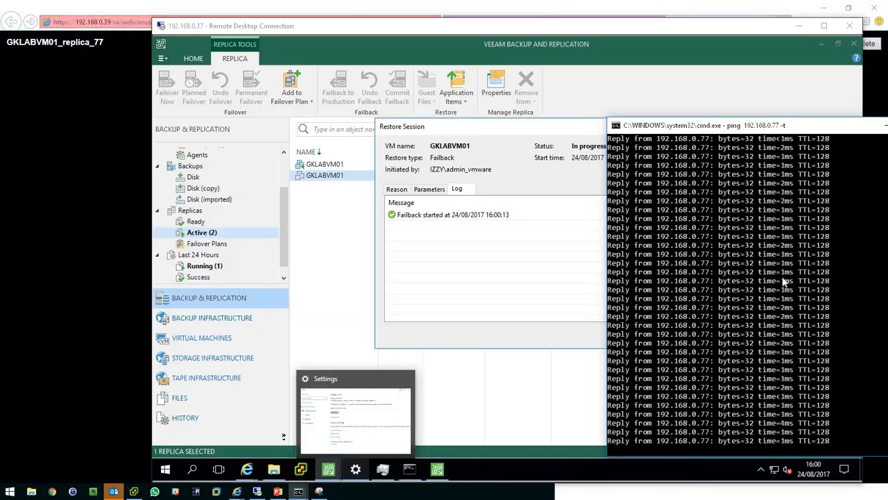
Open a Remote Desktop connection to the Veeam ONE server 192.168.0.36 and enter the account password.
right_click(257, 492)
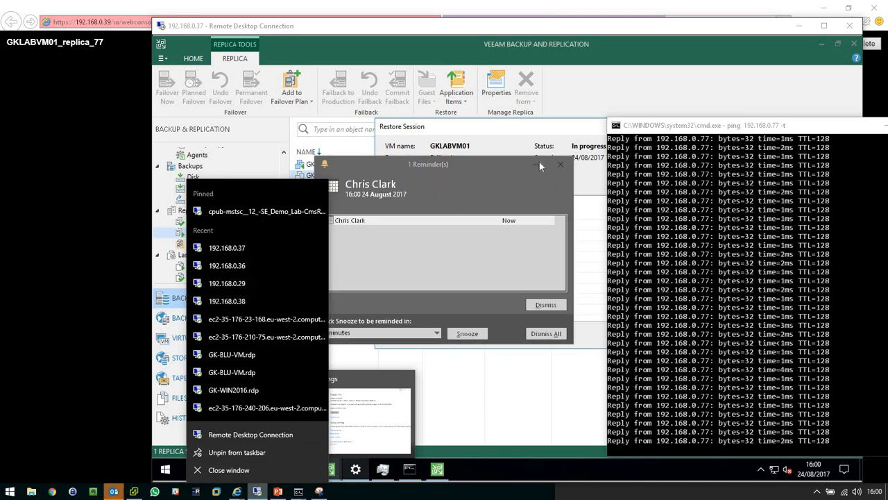
left_click(539, 162)
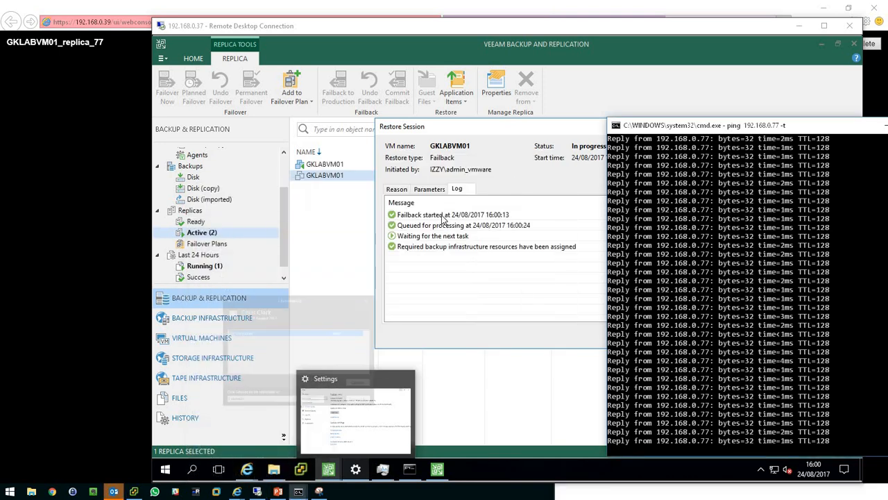
right_click(257, 491)
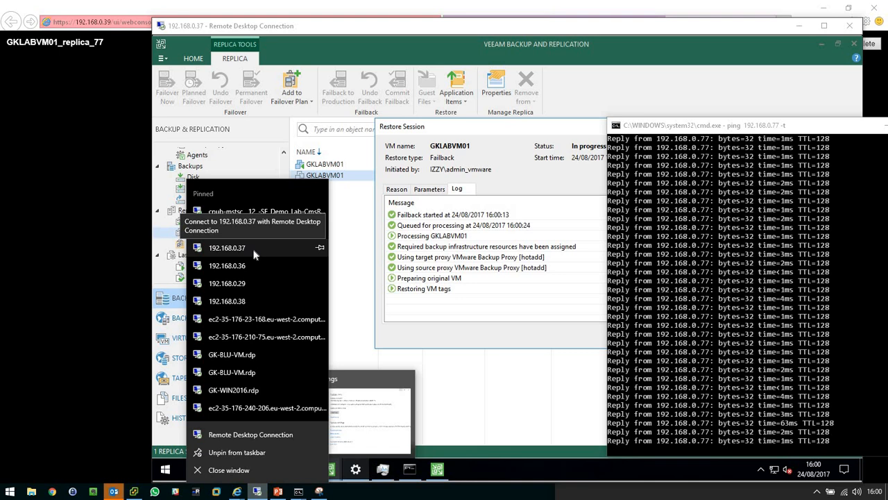
left_click(251, 248)
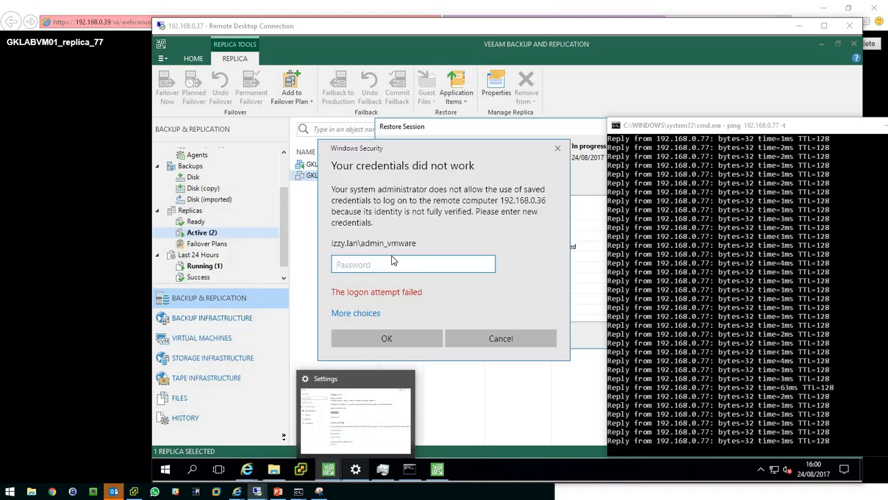
type("*********")
key("Return")
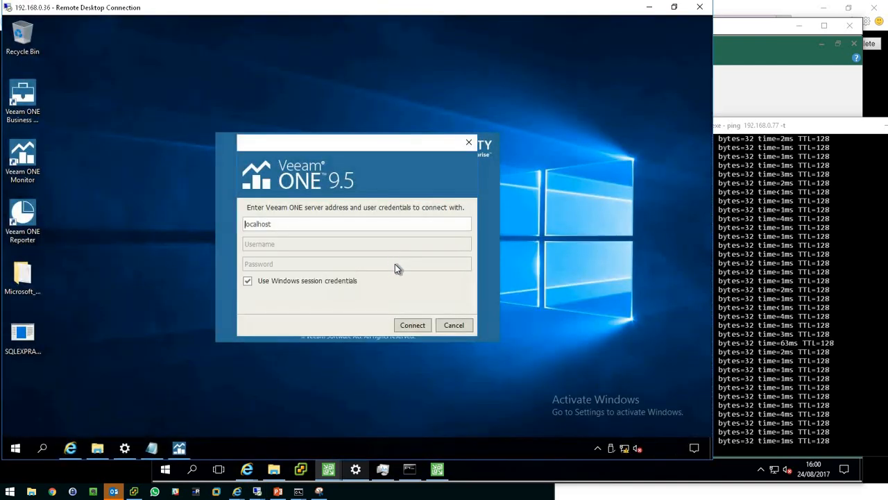
Cancel the Veeam ONE client login, launch Veeam ONE Reporter and open its Workspace.
left_click(471, 326)
double_click(23, 214)
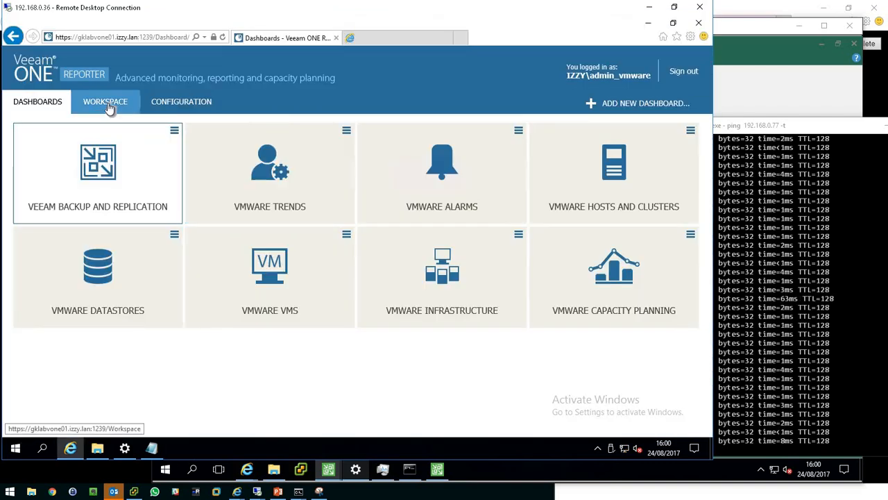
left_click(109, 106)
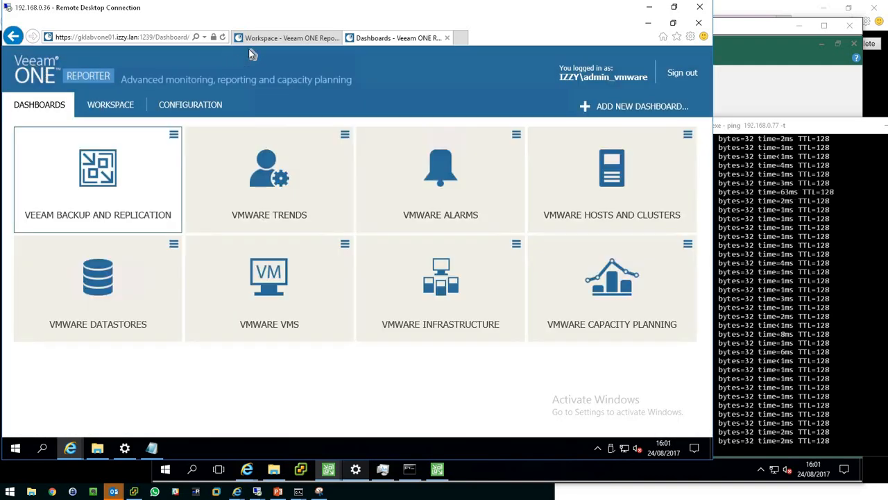
left_click(273, 43)
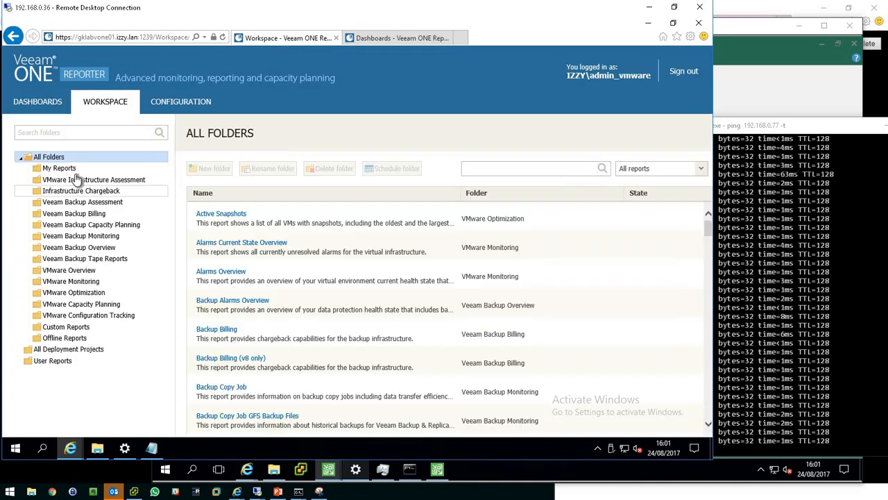
Search the Workspace reports for failover and preview the VM Failover Plan Overview report with all failover plans.
left_click(499, 169)
type("failover")
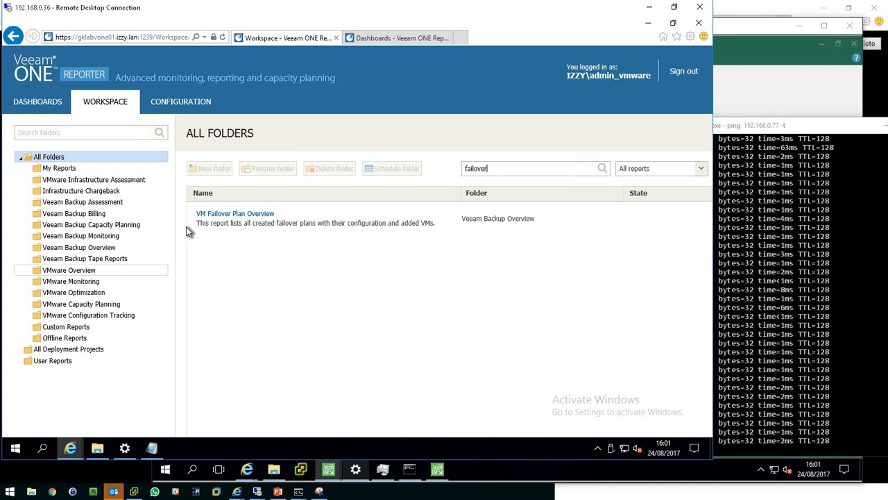
left_click(226, 213)
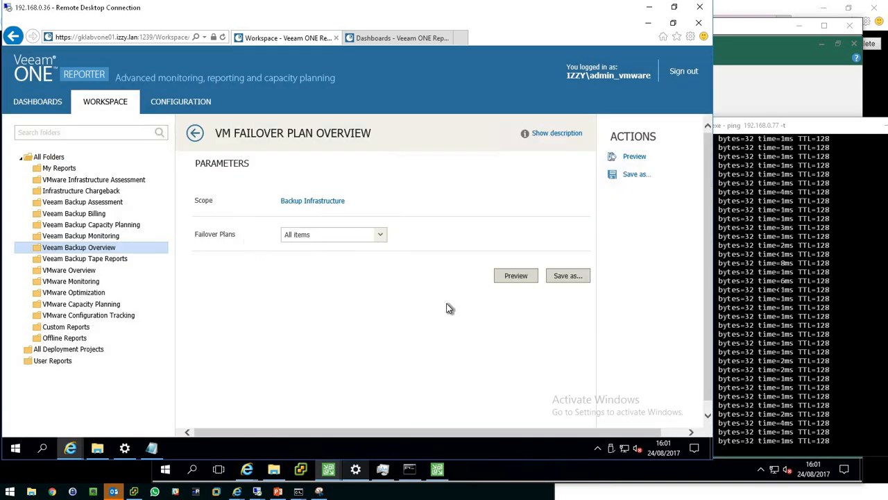
left_click(508, 277)
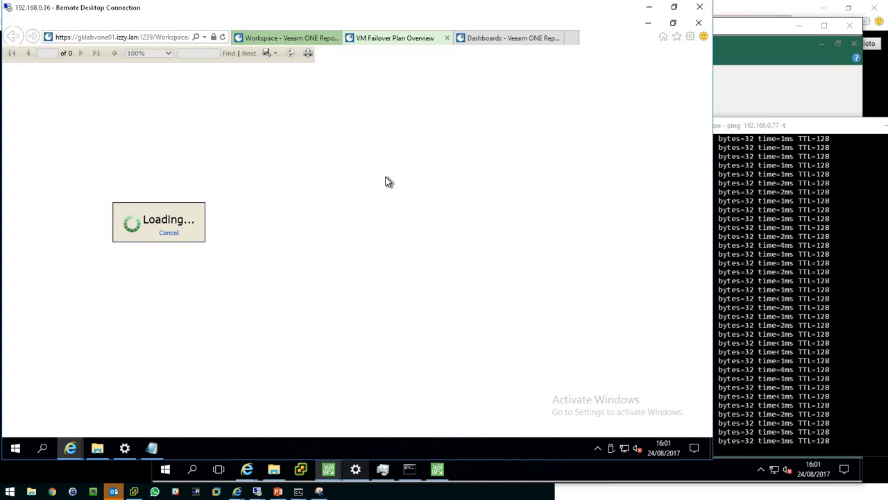
Review the VM Failover Plan Overview report's summary charts and per-plan details pages, then return to the Workspace.
left_click(776, 307)
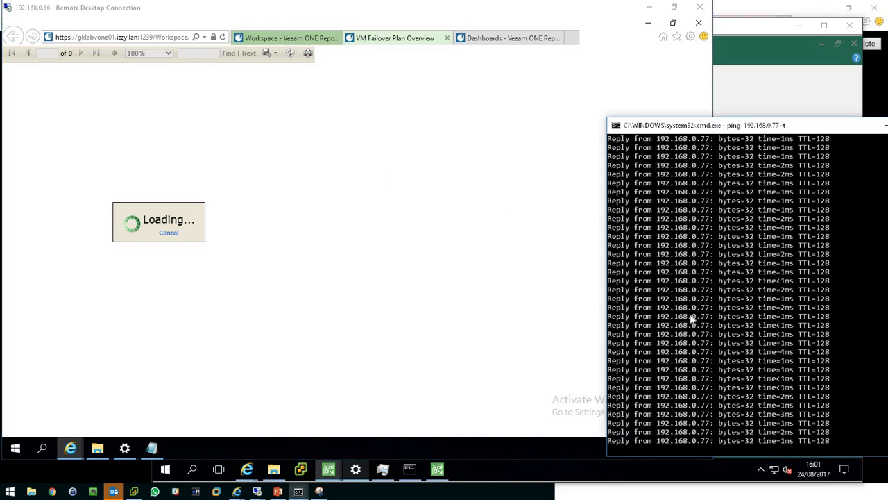
left_click_drag(782, 123, 835, 103)
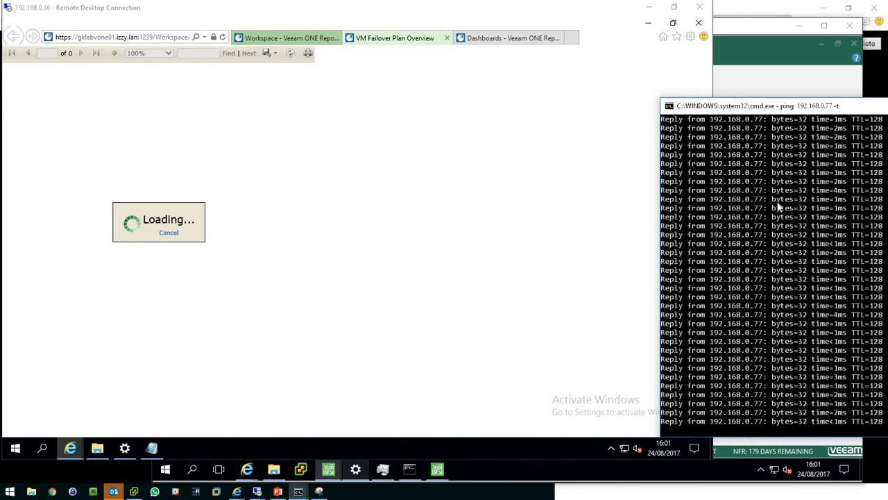
left_click(587, 244)
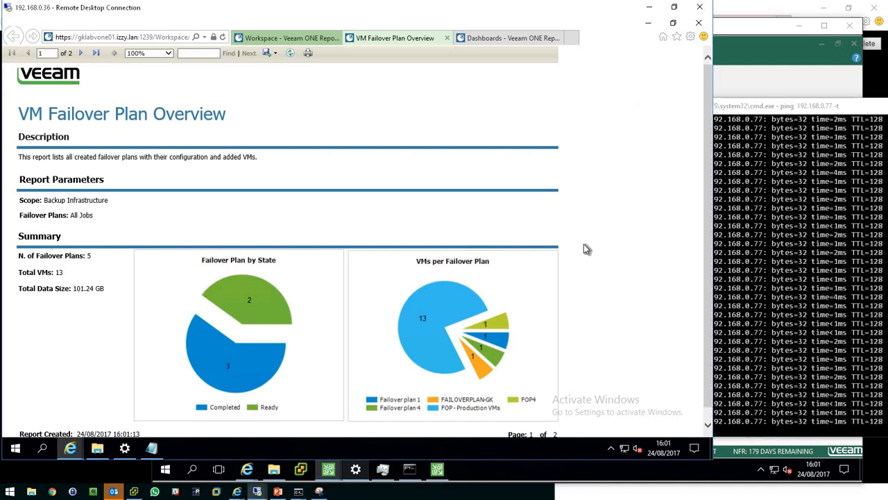
scroll(581, 261, "down", 1)
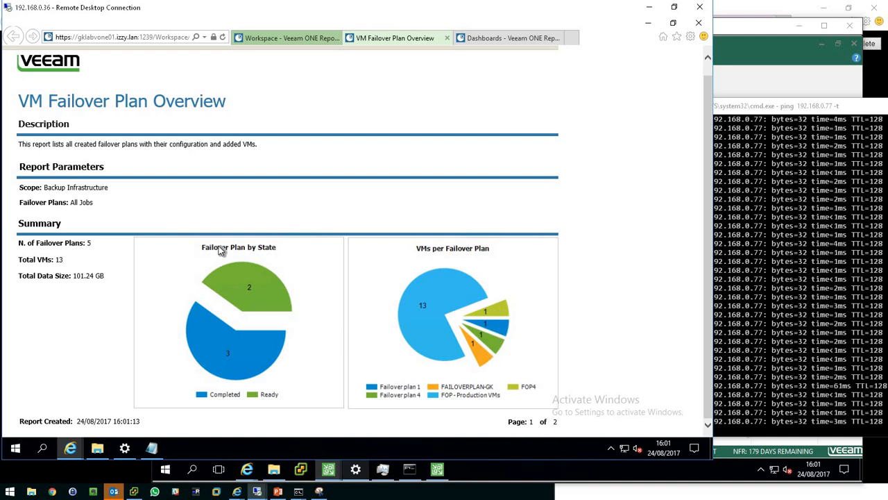
scroll(363, 148, "up", 1)
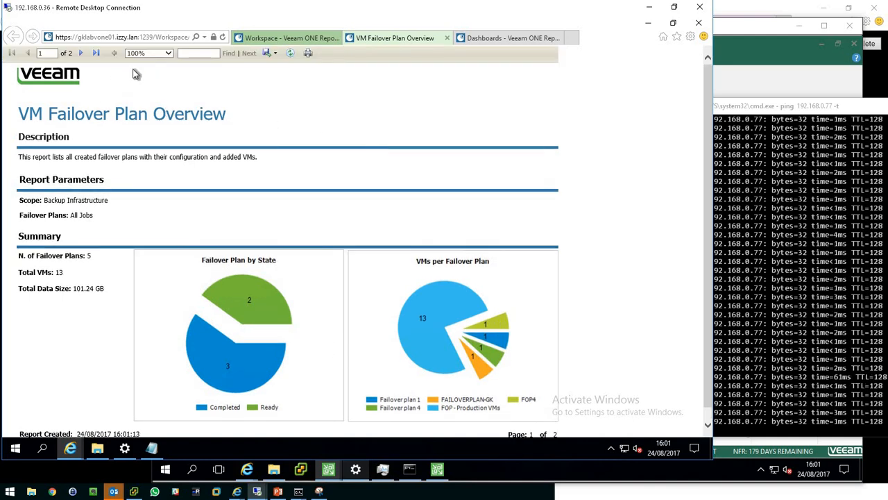
left_click(81, 54)
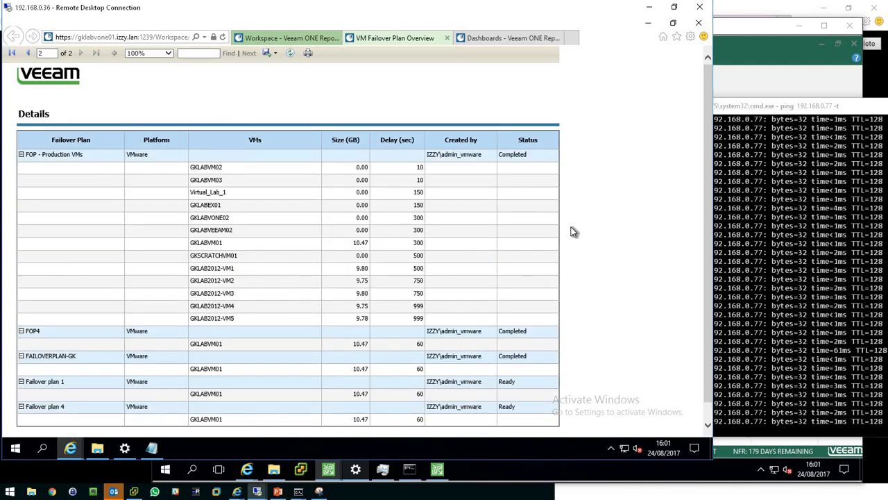
scroll(583, 236, "down", 1)
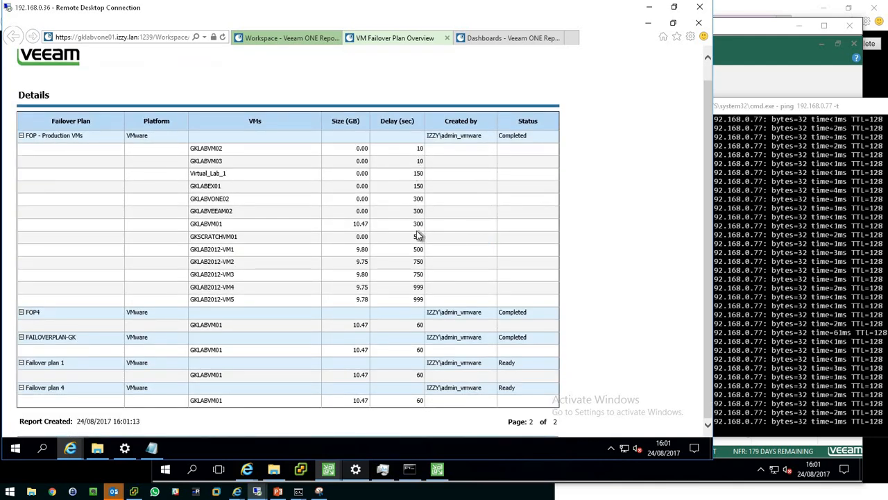
left_click(21, 135)
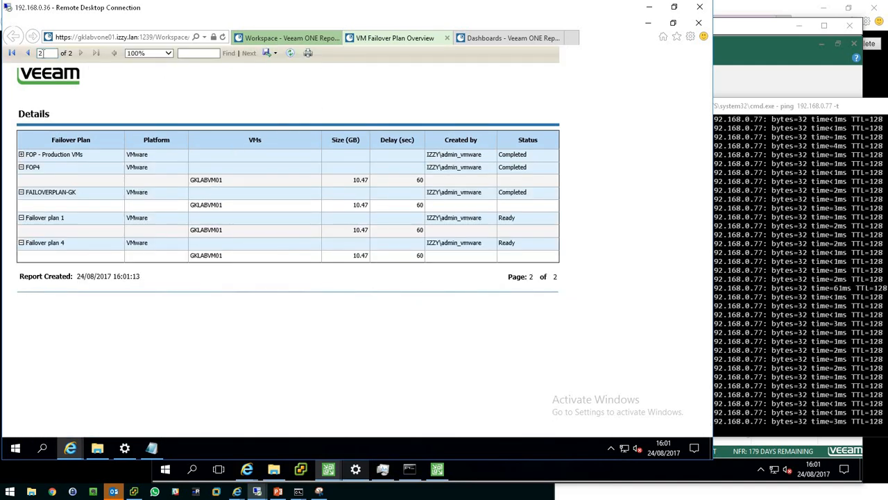
left_click(27, 52)
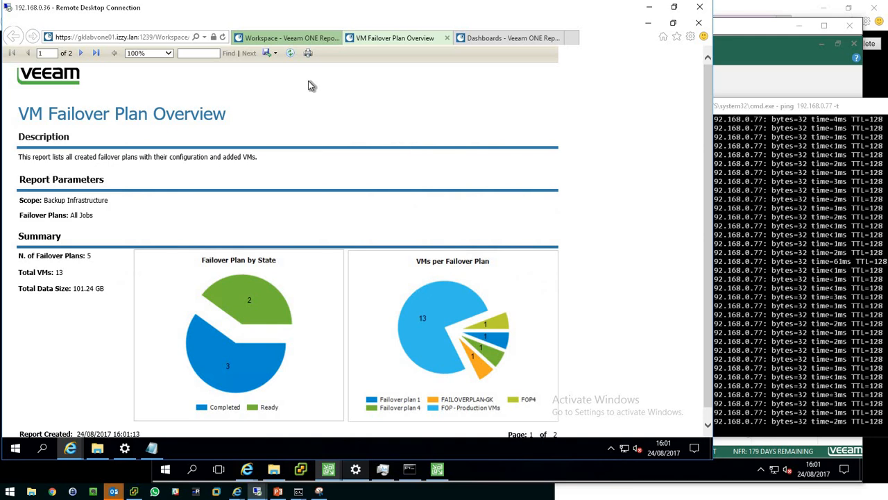
left_click(305, 39)
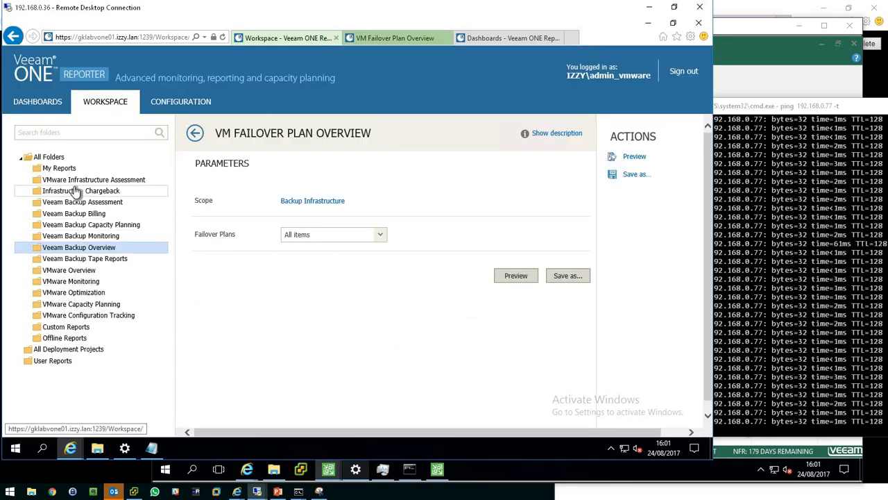
Switch back to the Veeam Backup & Replication console and check the failback restore session log against the ping output.
left_click(876, 296)
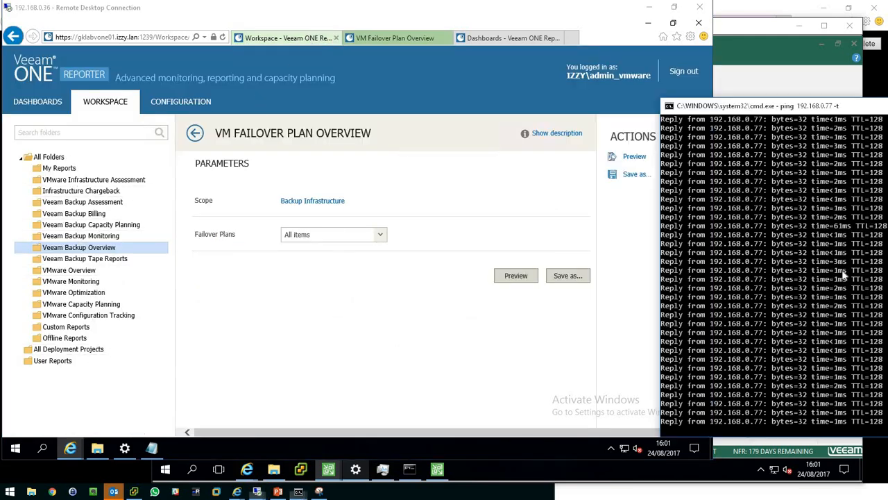
left_click_drag(802, 110, 757, 108)
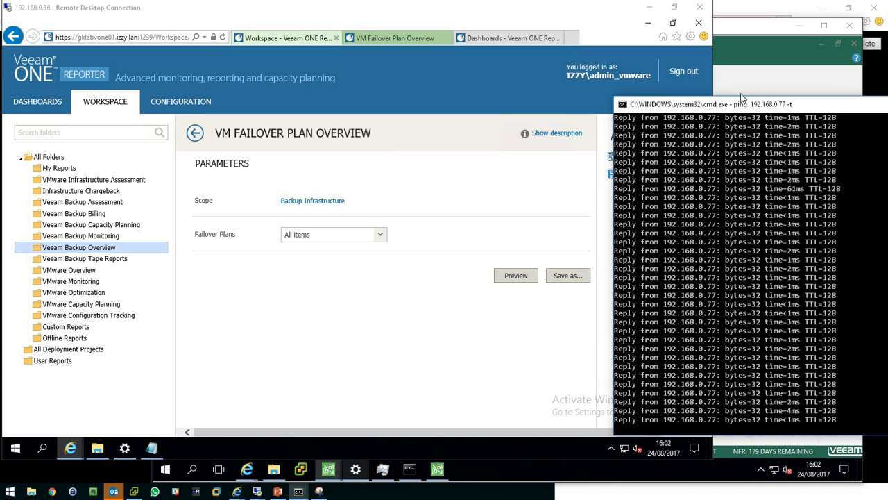
left_click(748, 32)
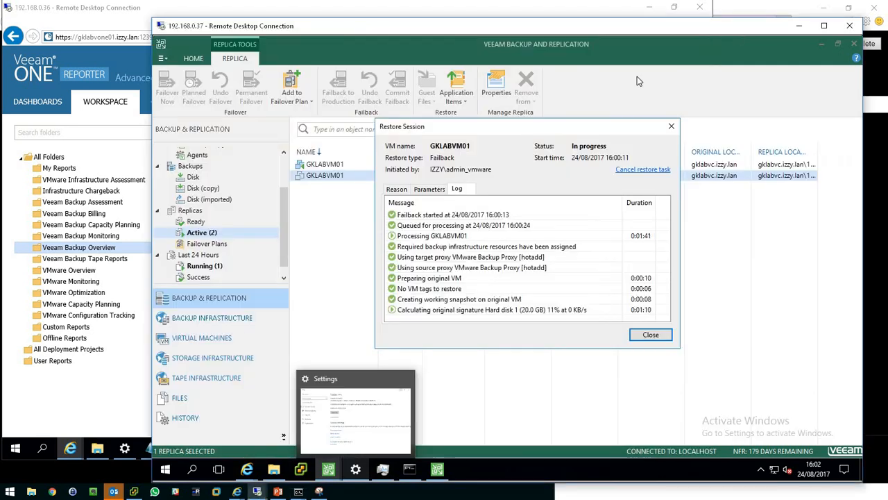
left_click(449, 312)
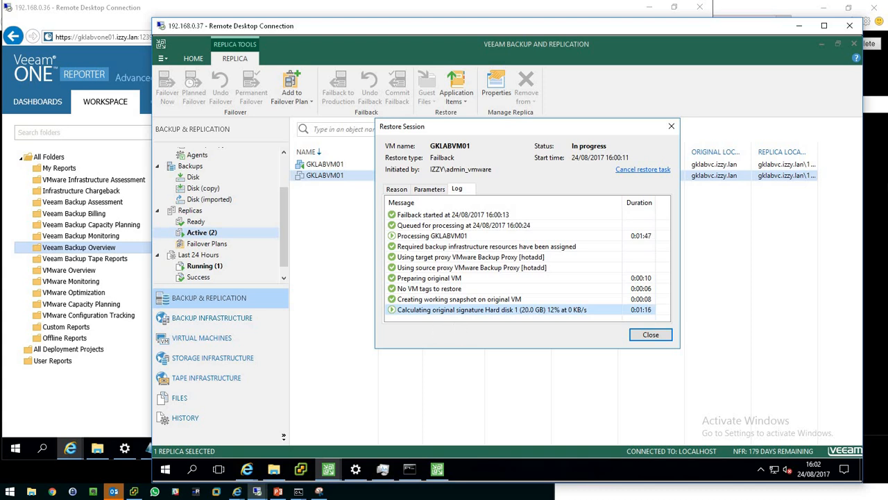
left_click(882, 191)
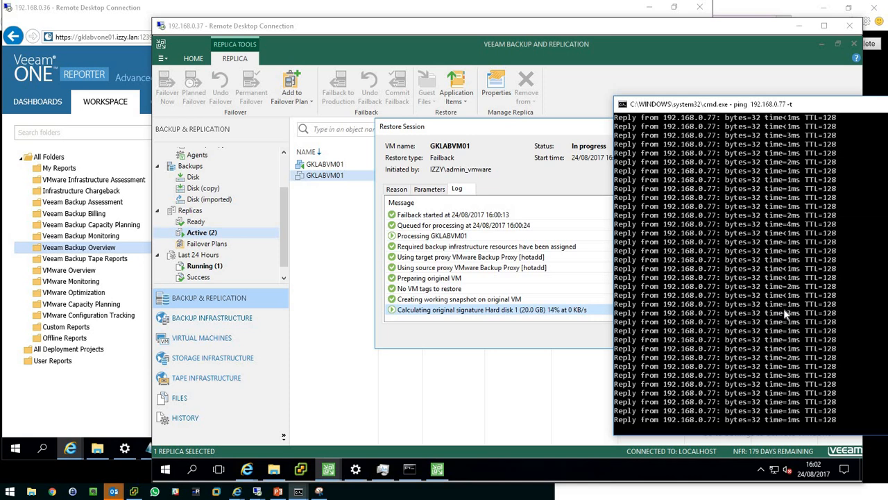
Switch to the PowerPoint presentation and start the slide show from the beginning.
left_click(276, 491)
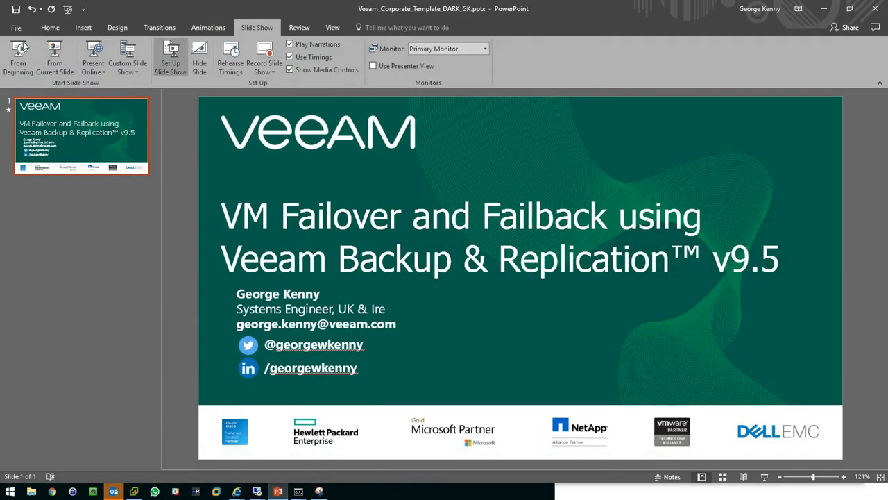
left_click(19, 50)
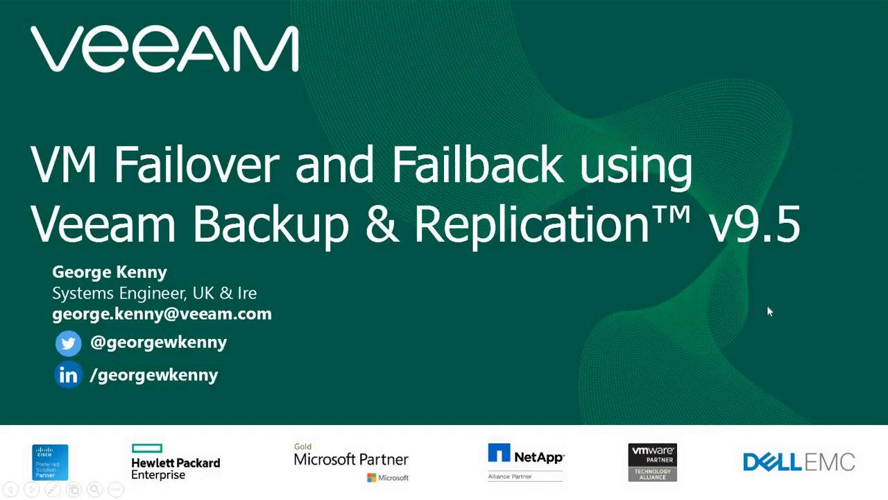